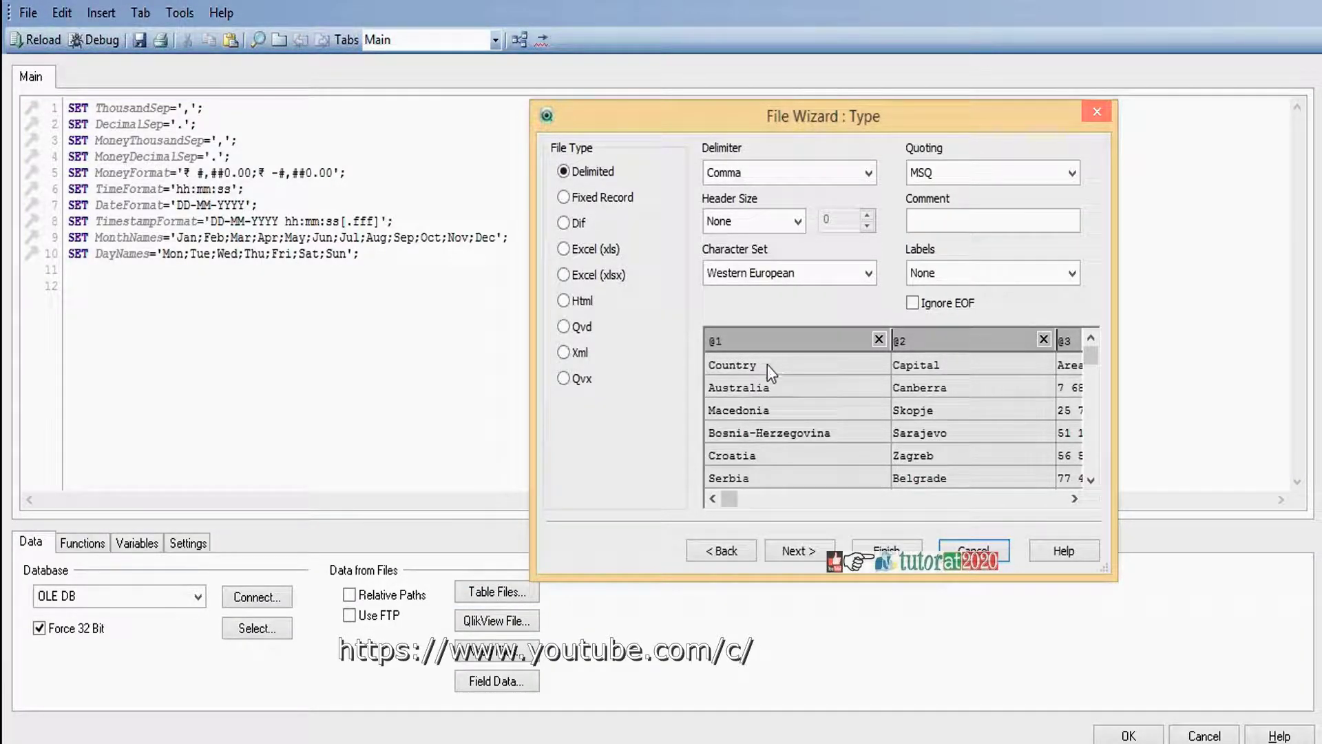
Set the labels of each of the three comma-delimited country files to Embedded Labels in the file wizard.
{"action": "left_click", "coordinate": [1072, 273]}
{"action": "left_click", "coordinate": [1047, 312]}
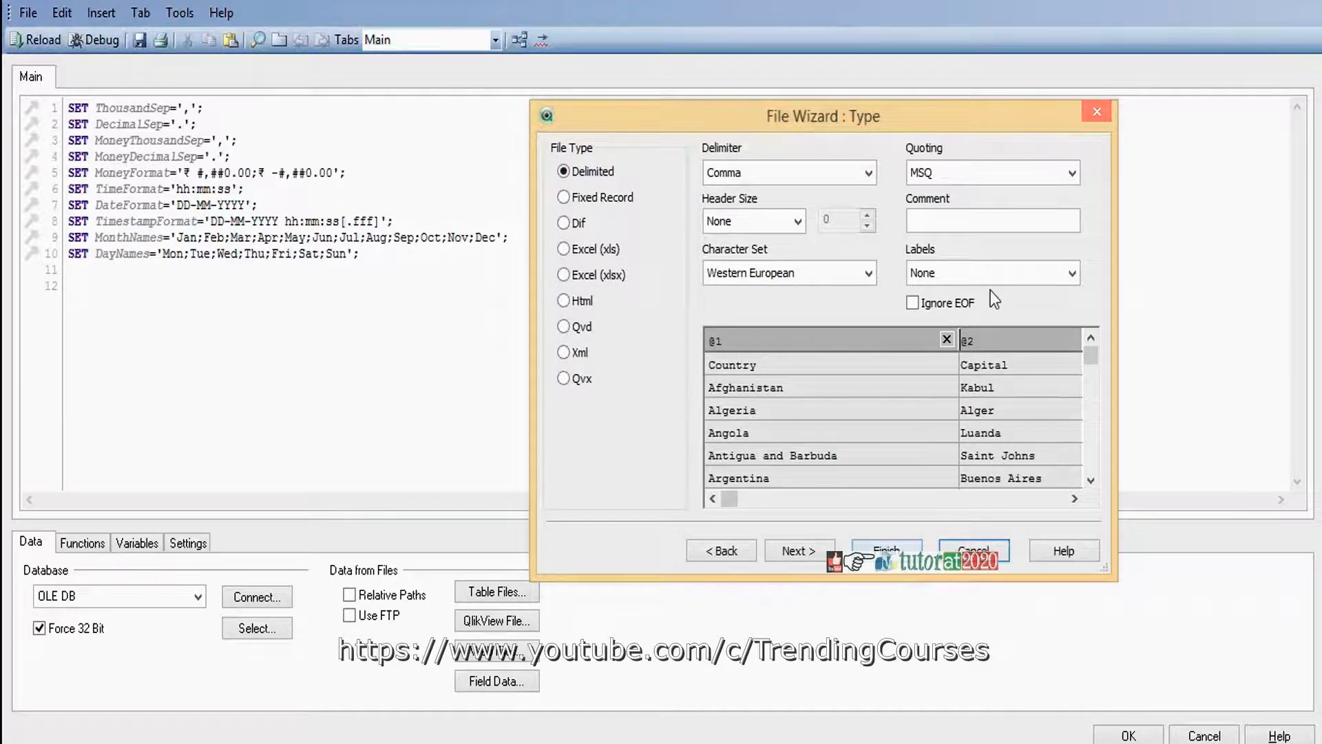
{"action": "left_click", "coordinate": [1072, 273]}
{"action": "left_click", "coordinate": [1027, 313]}
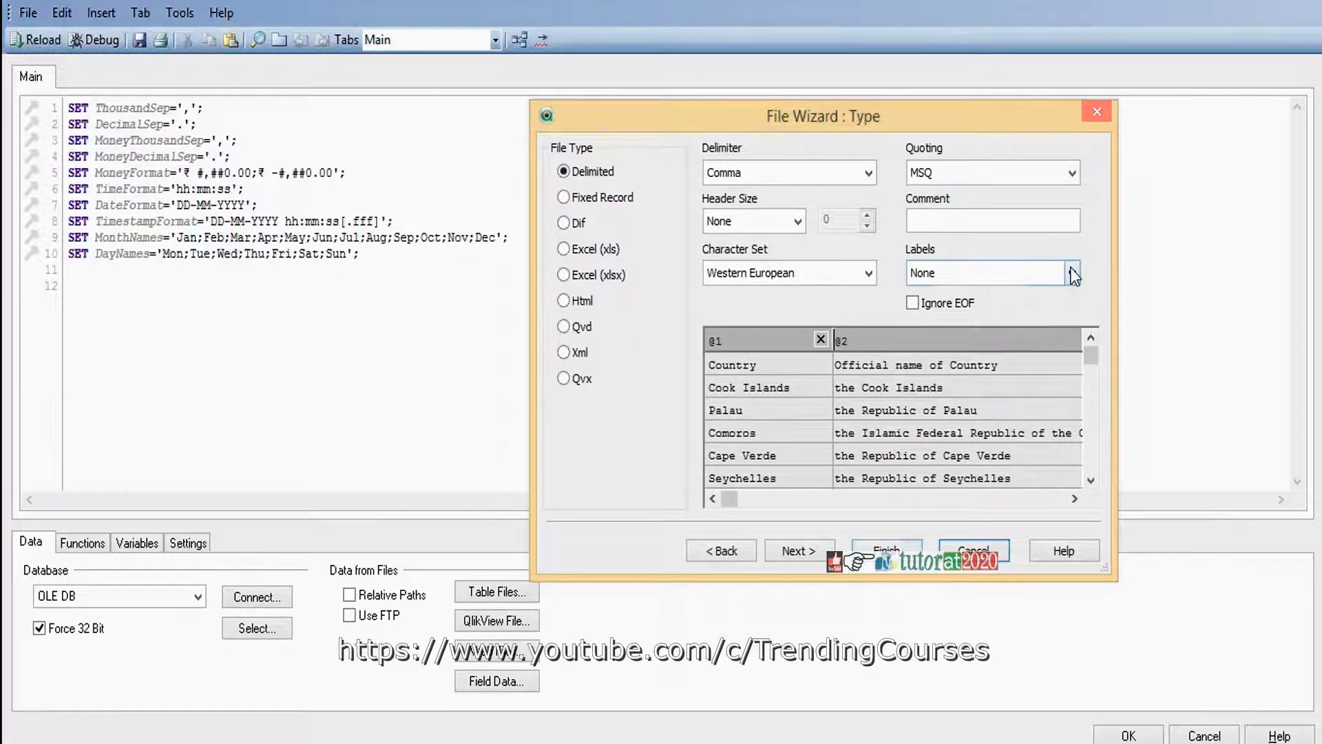
{"action": "left_click", "coordinate": [1072, 273]}
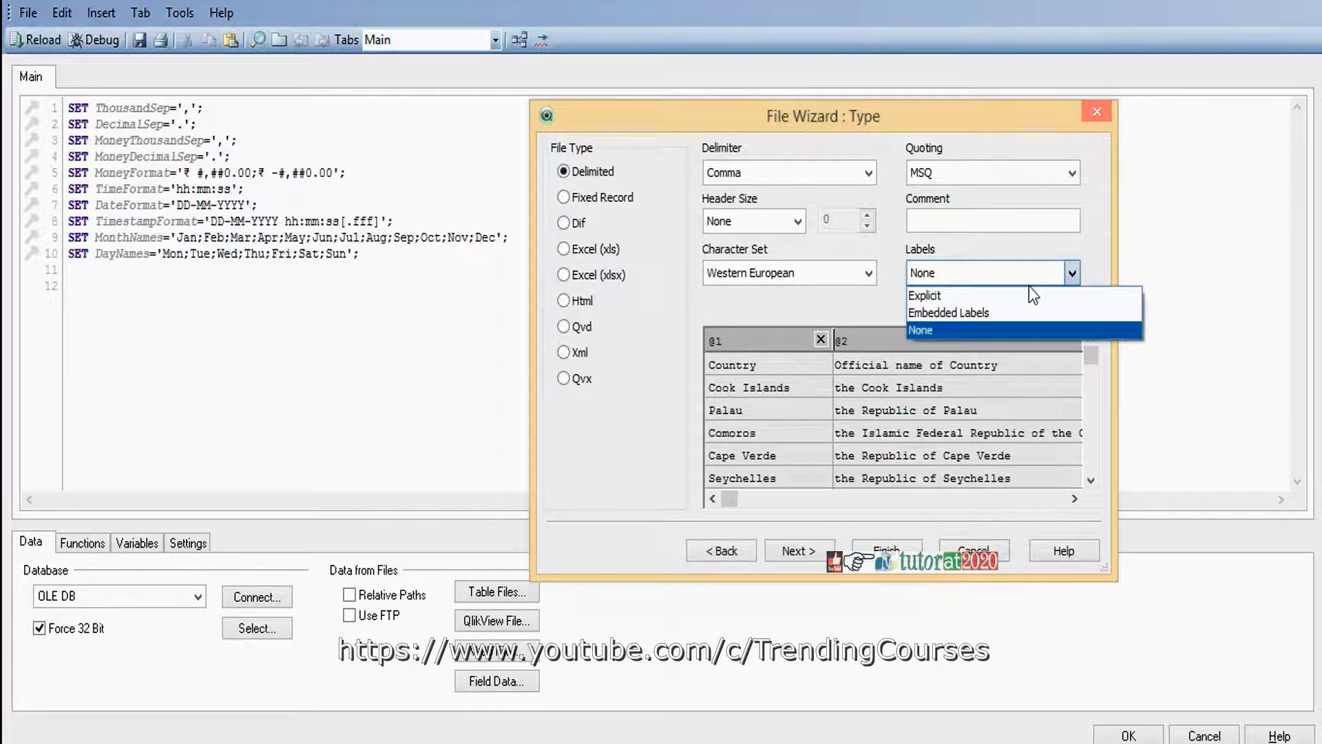
{"action": "left_click", "coordinate": [1018, 307]}
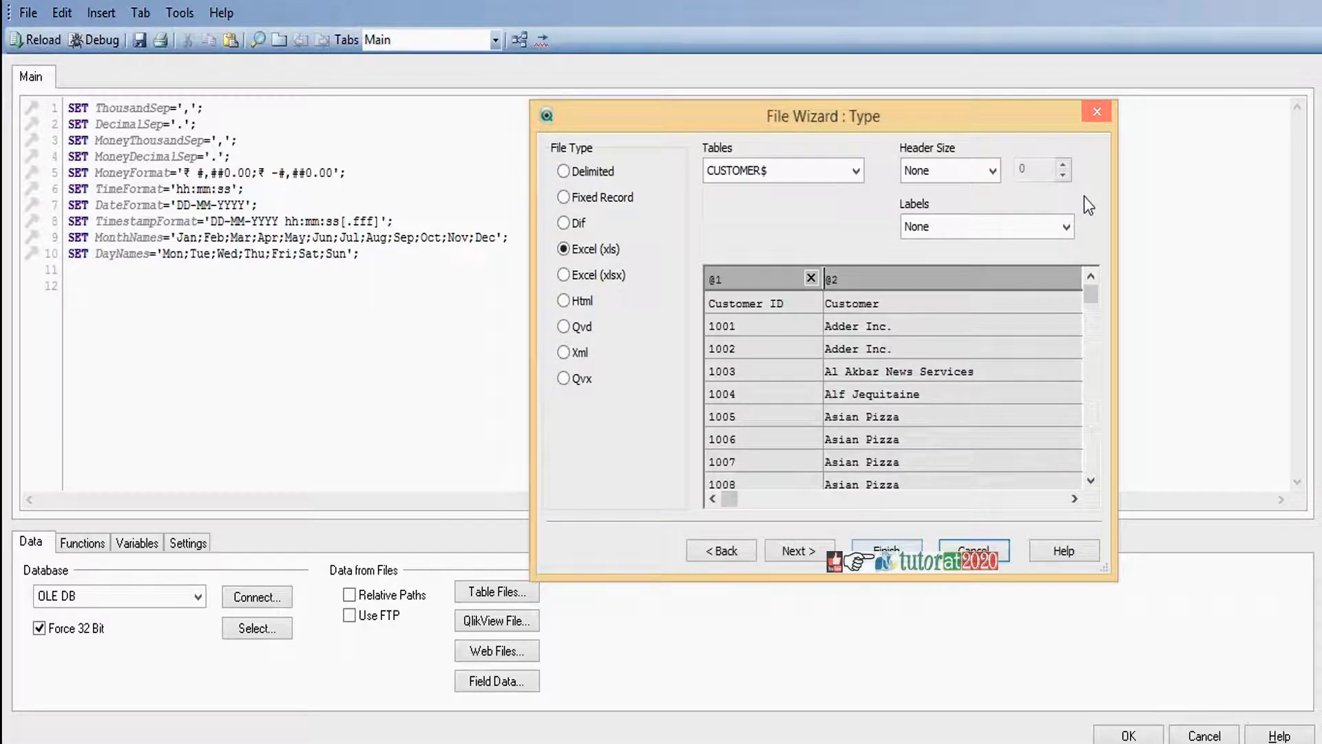
Set Embedded Labels for the CUSTOMER$ and SALESMAN$ Excel tables, and finish importing the comma-delimited transaction file.
{"action": "left_click", "coordinate": [1066, 227]}
{"action": "left_click", "coordinate": [1006, 255]}
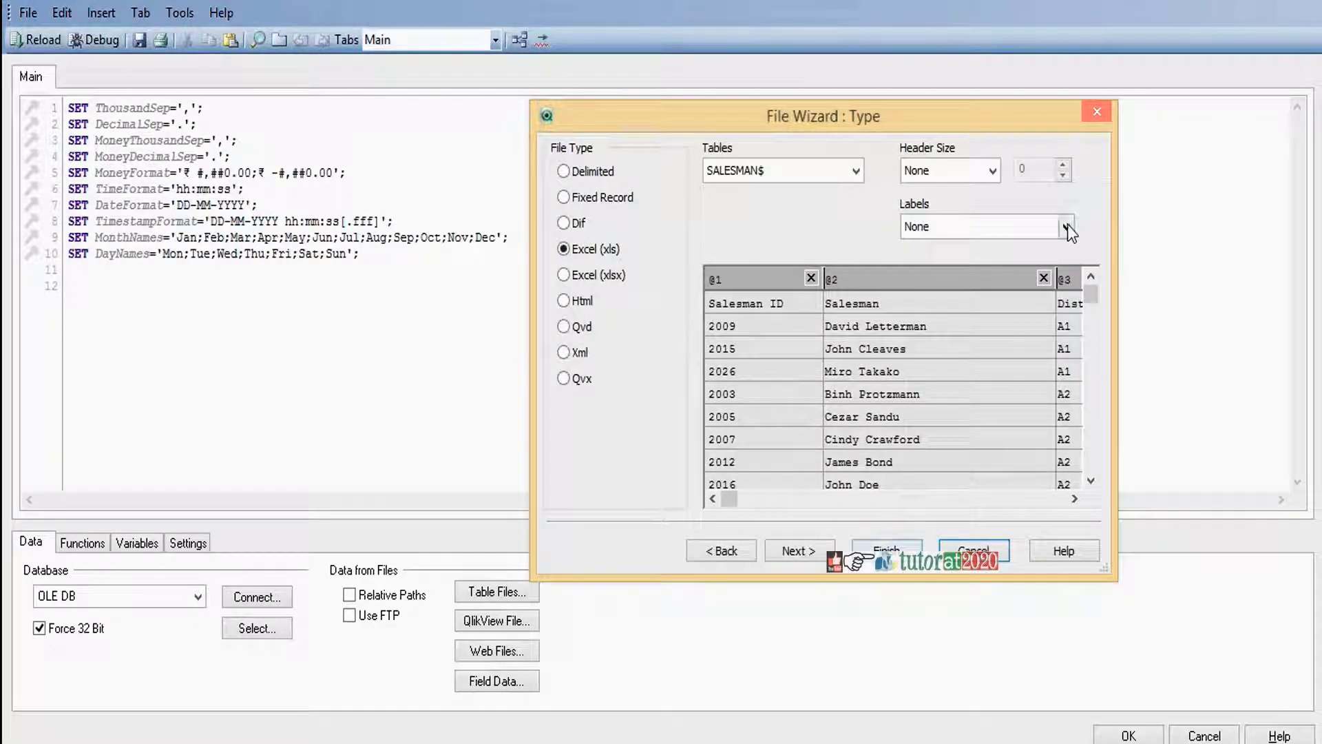
{"action": "left_click", "coordinate": [1068, 226]}
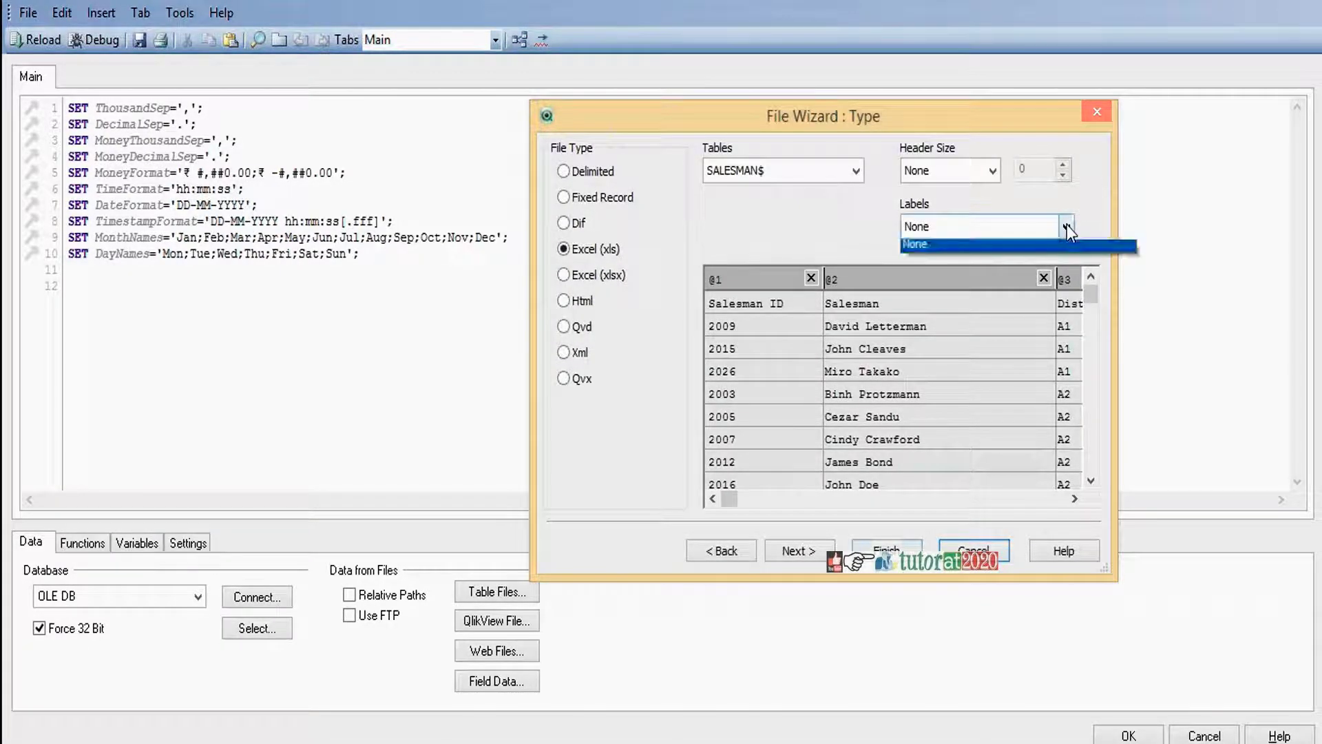
{"action": "left_click", "coordinate": [988, 246]}
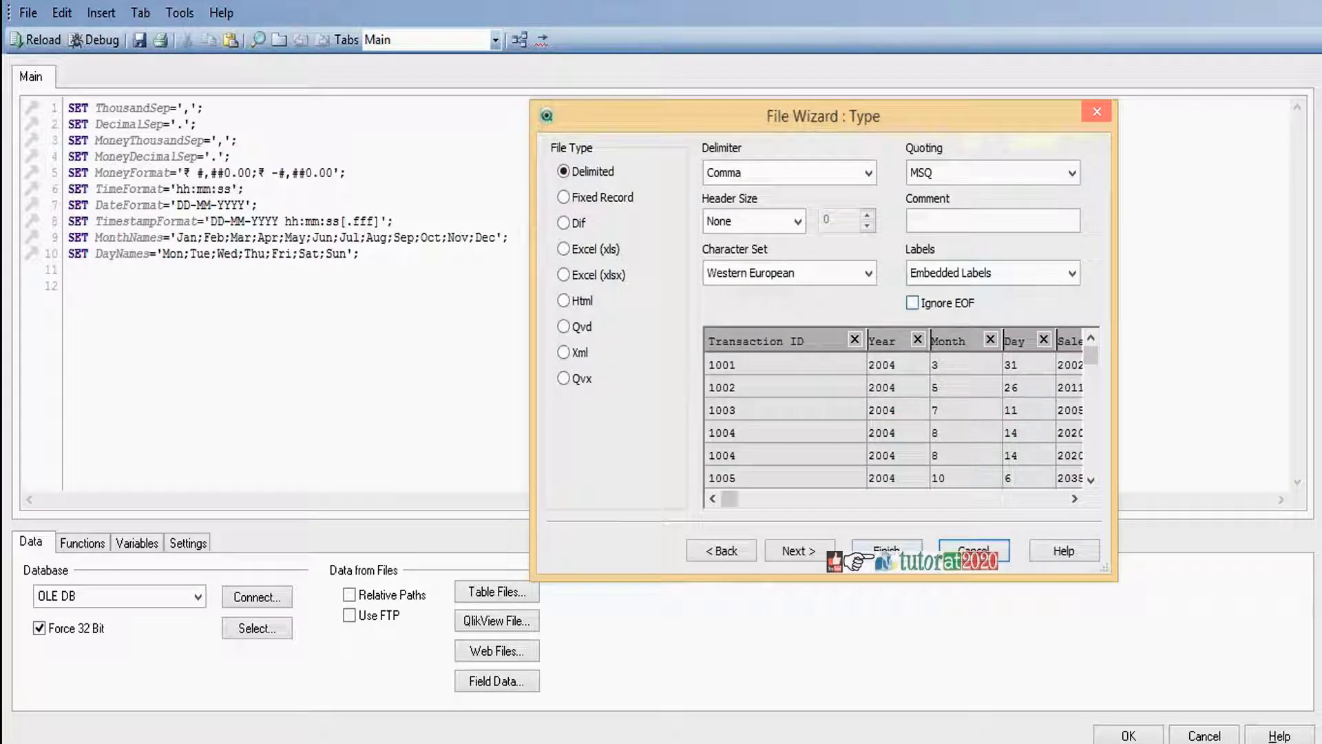
{"action": "left_click", "coordinate": [887, 551]}
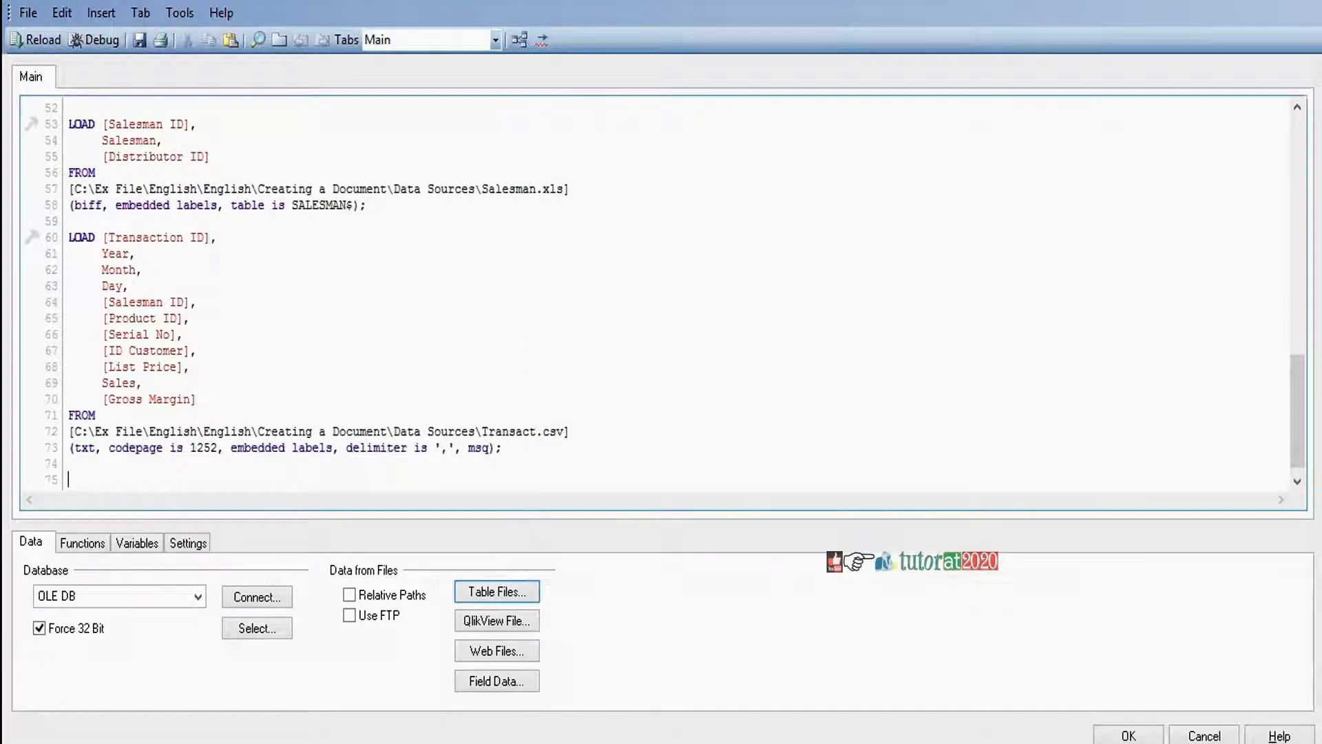
Add the table label "Country1:" on a new line directly above the LOAD statement for Country1.csv.
{"action": "scroll", "coordinate": [70, 115], "scroll_direction": "up", "scroll_amount": 17}
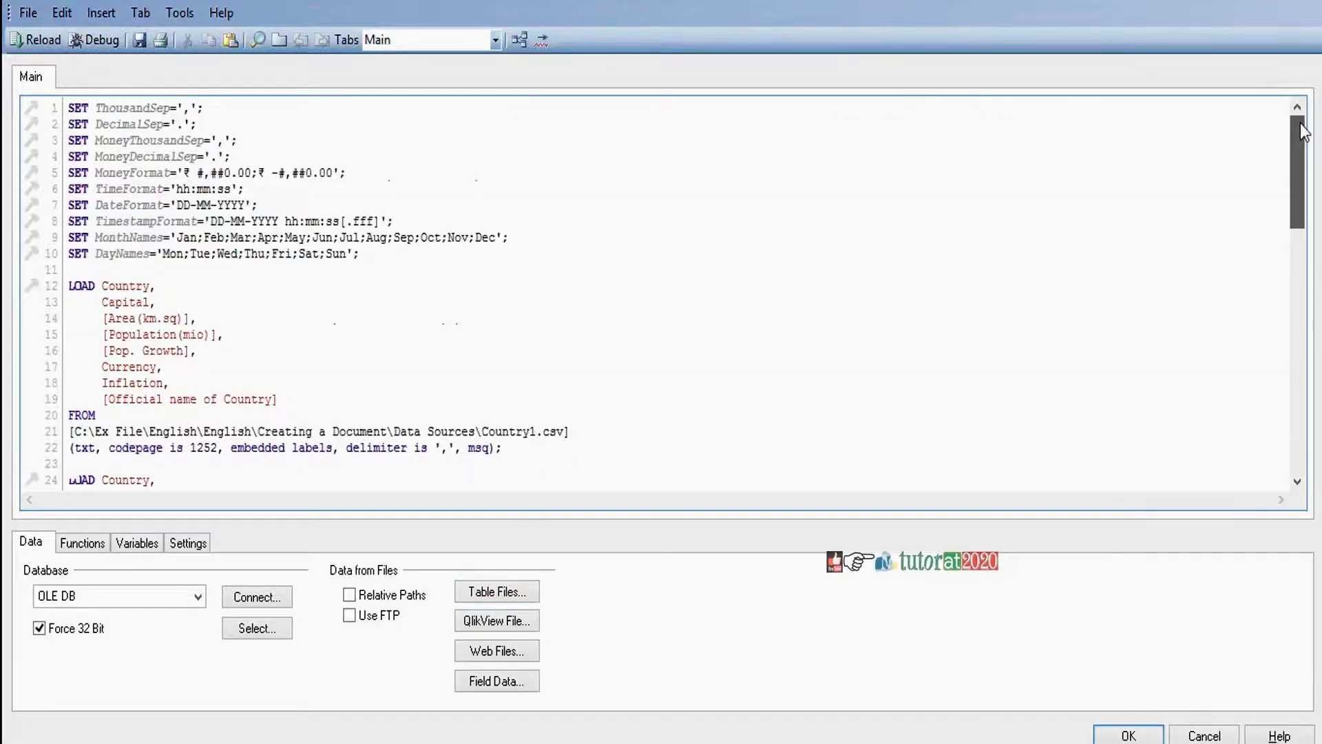
{"action": "left_click", "coordinate": [80, 269]}
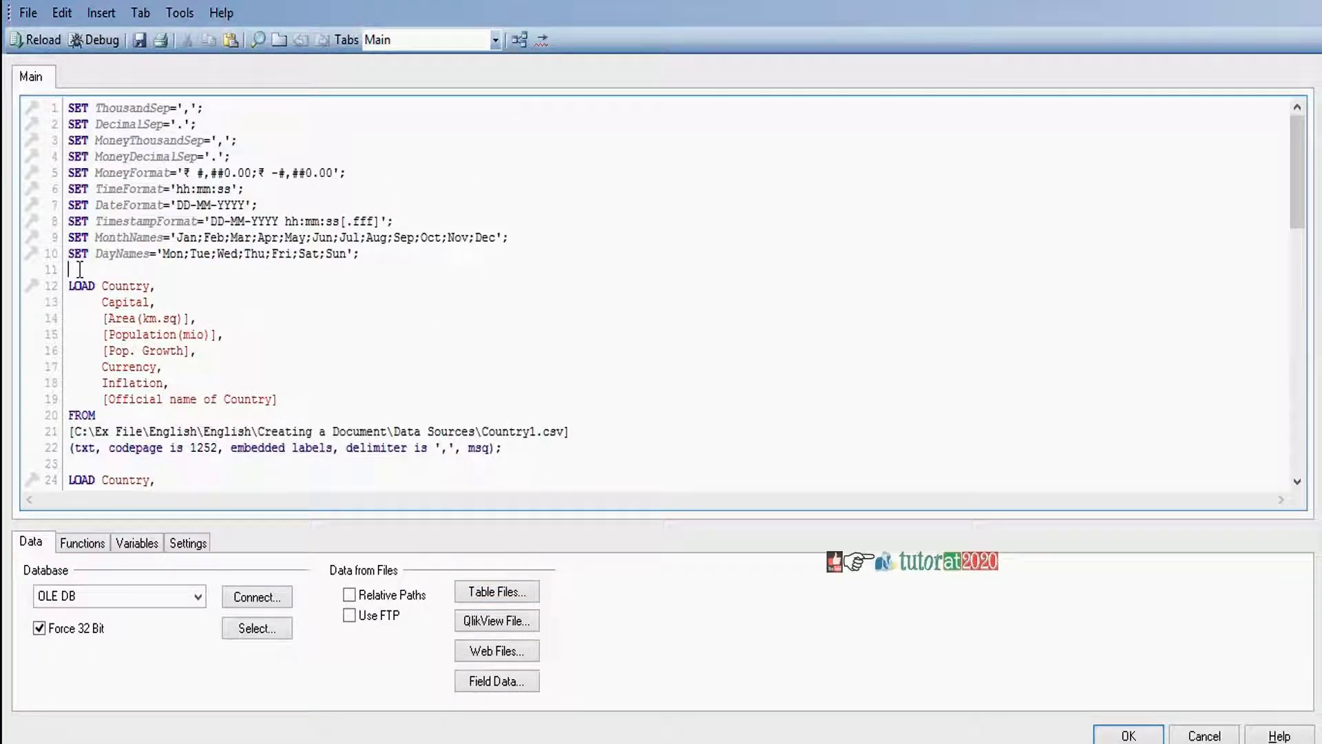
{"action": "key", "text": "Return"}
{"action": "type", "text": "Countr"}
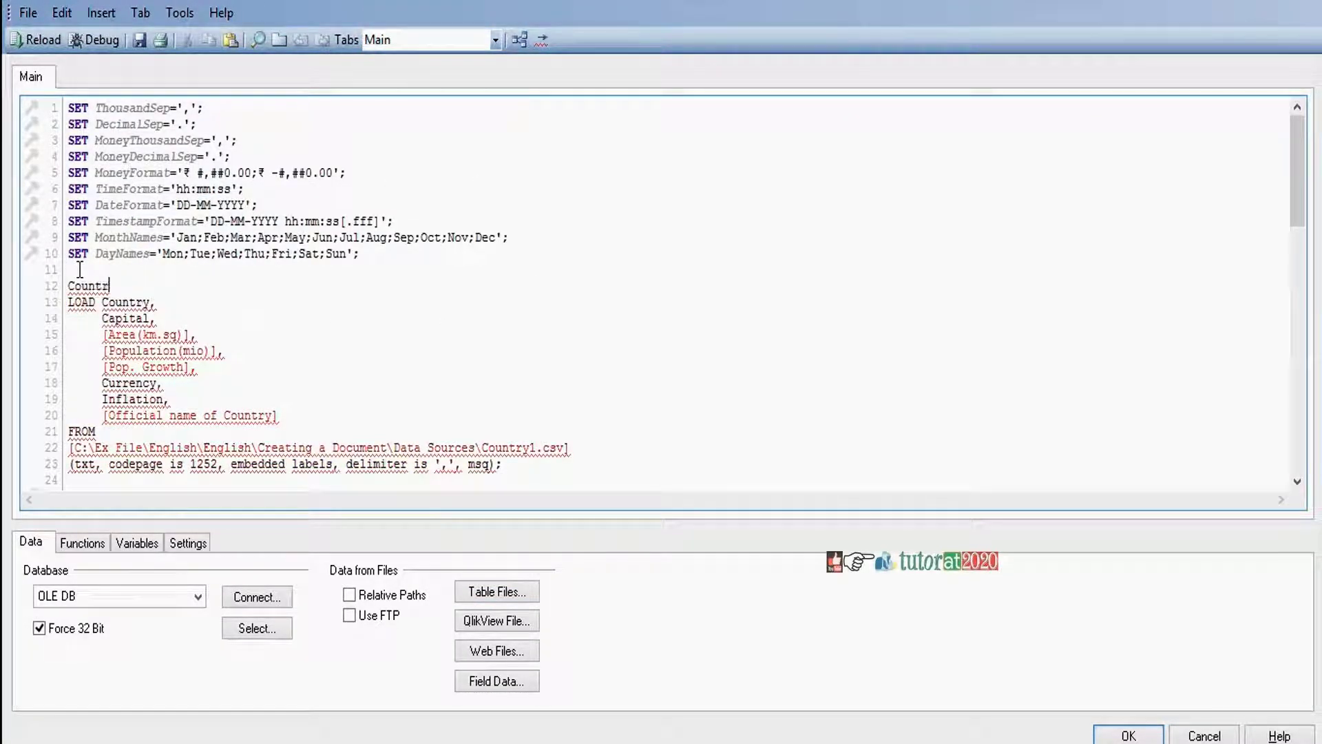
{"action": "type", "text": "y1:"}
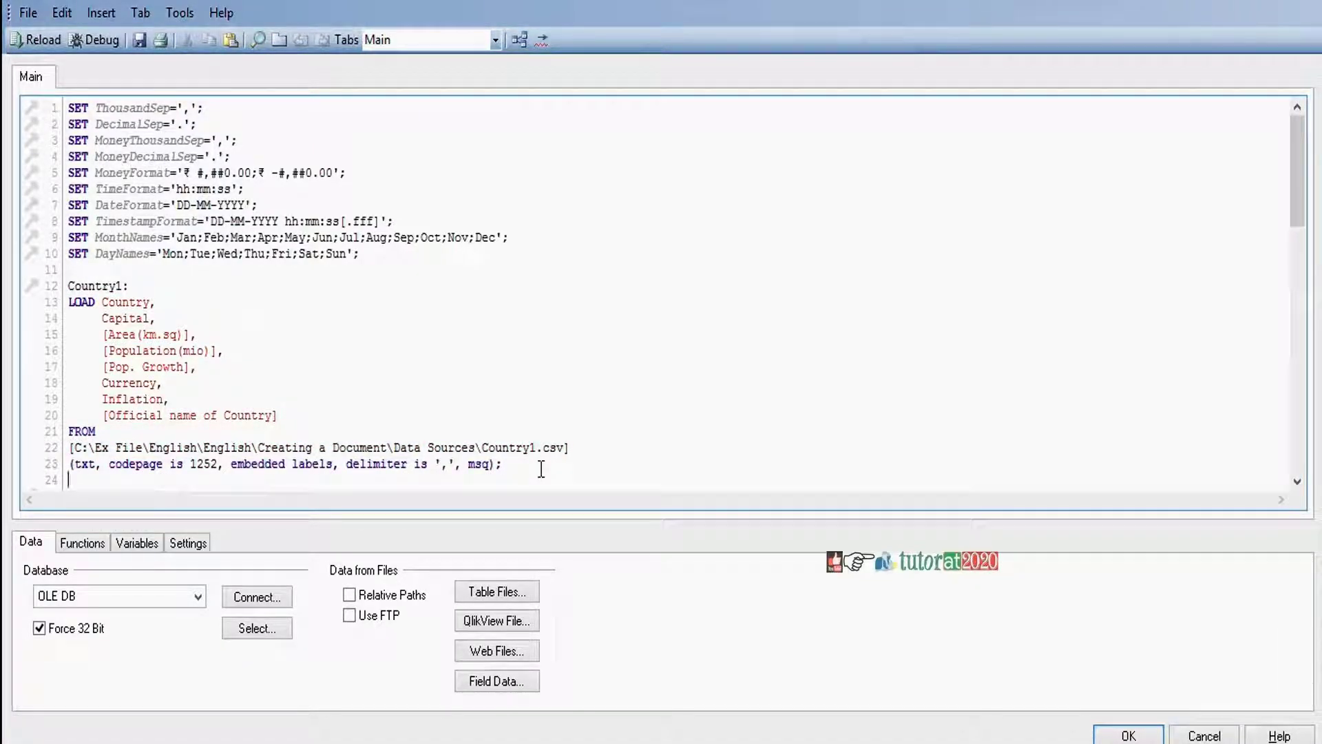
Add the table label "Country2:" on its own line directly above the LOAD statement for Country2.csv.
{"action": "scroll", "coordinate": [541, 468], "scroll_direction": "down", "scroll_amount": 8}
{"action": "key", "text": "Down"}
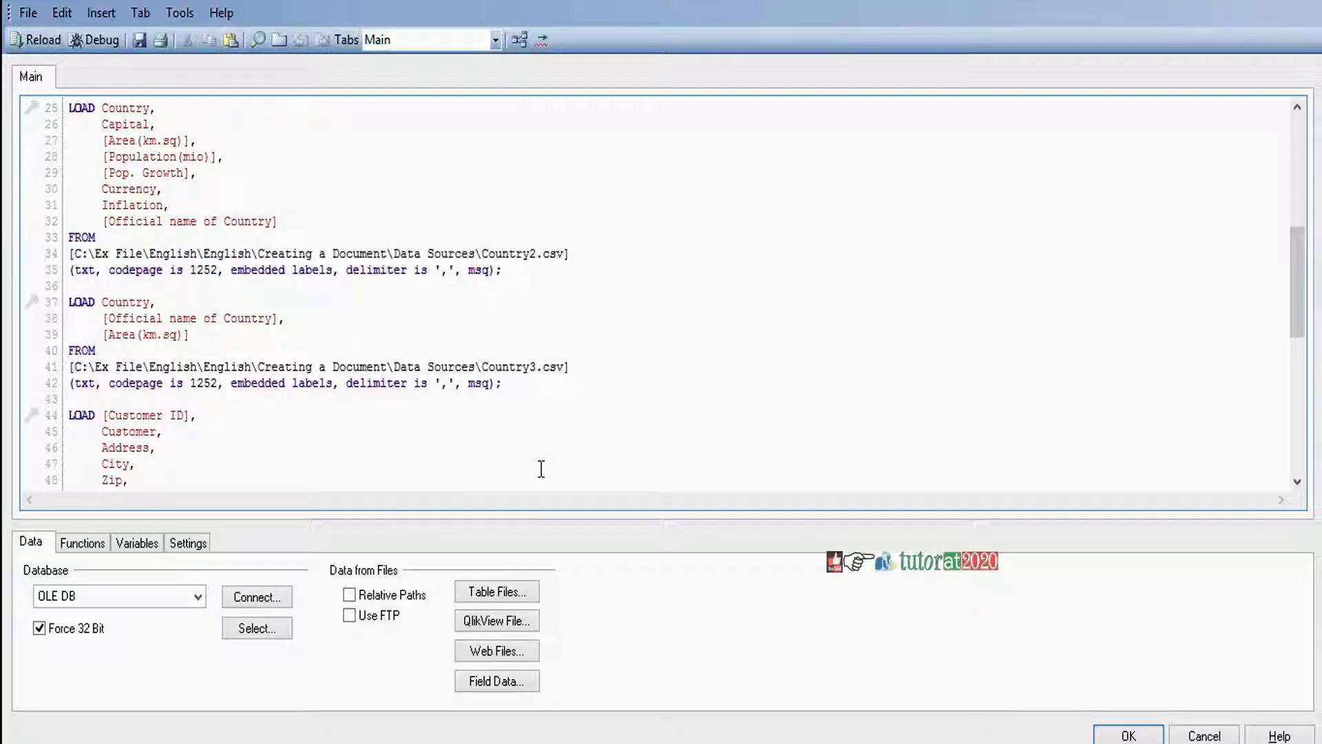
{"action": "left_click", "coordinate": [69, 107]}
{"action": "key", "text": "Return"}
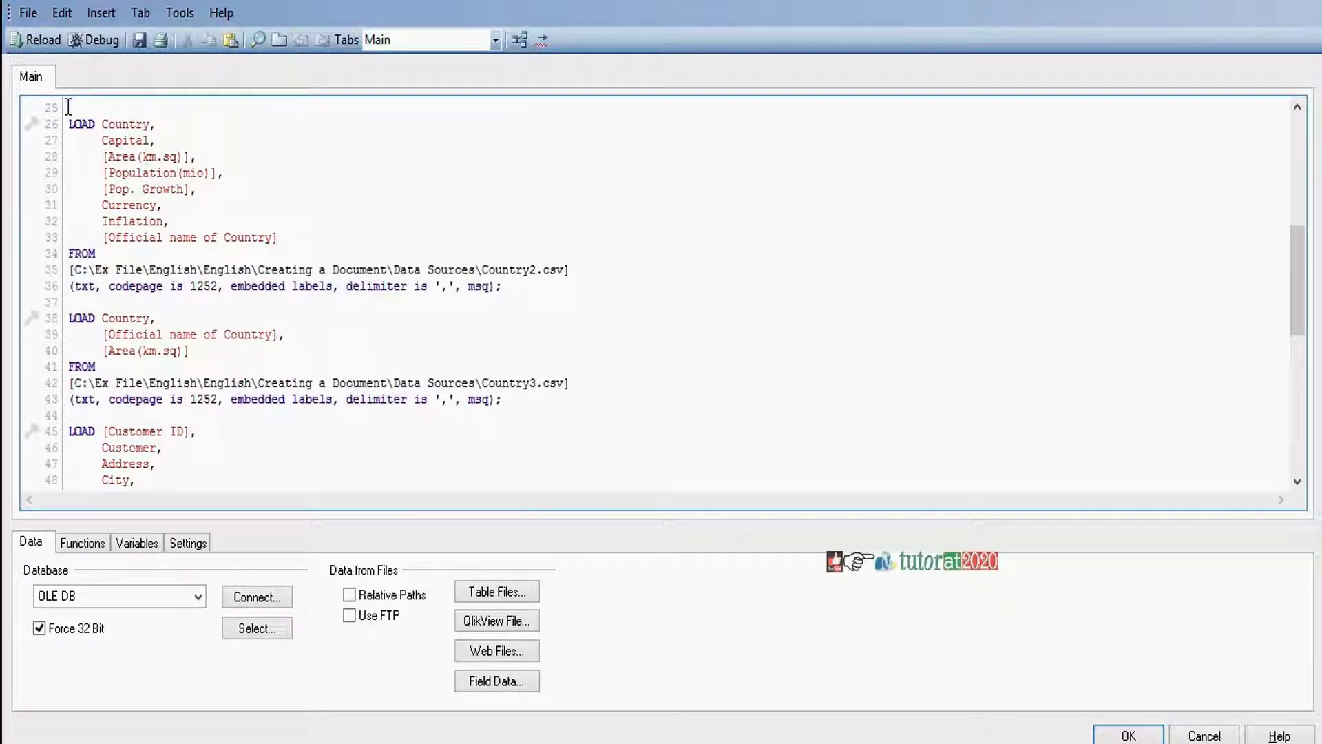
{"action": "type", "text": "Country2"}
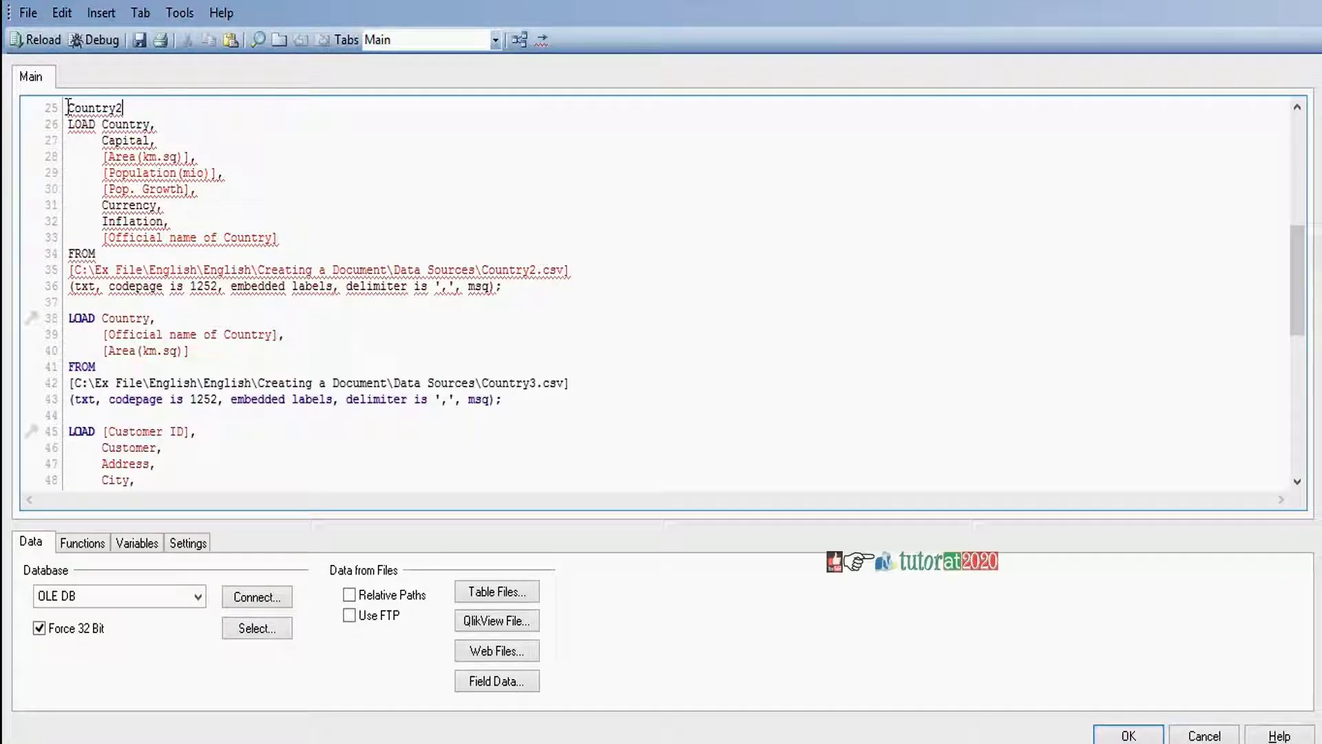
{"action": "type", "text": ":"}
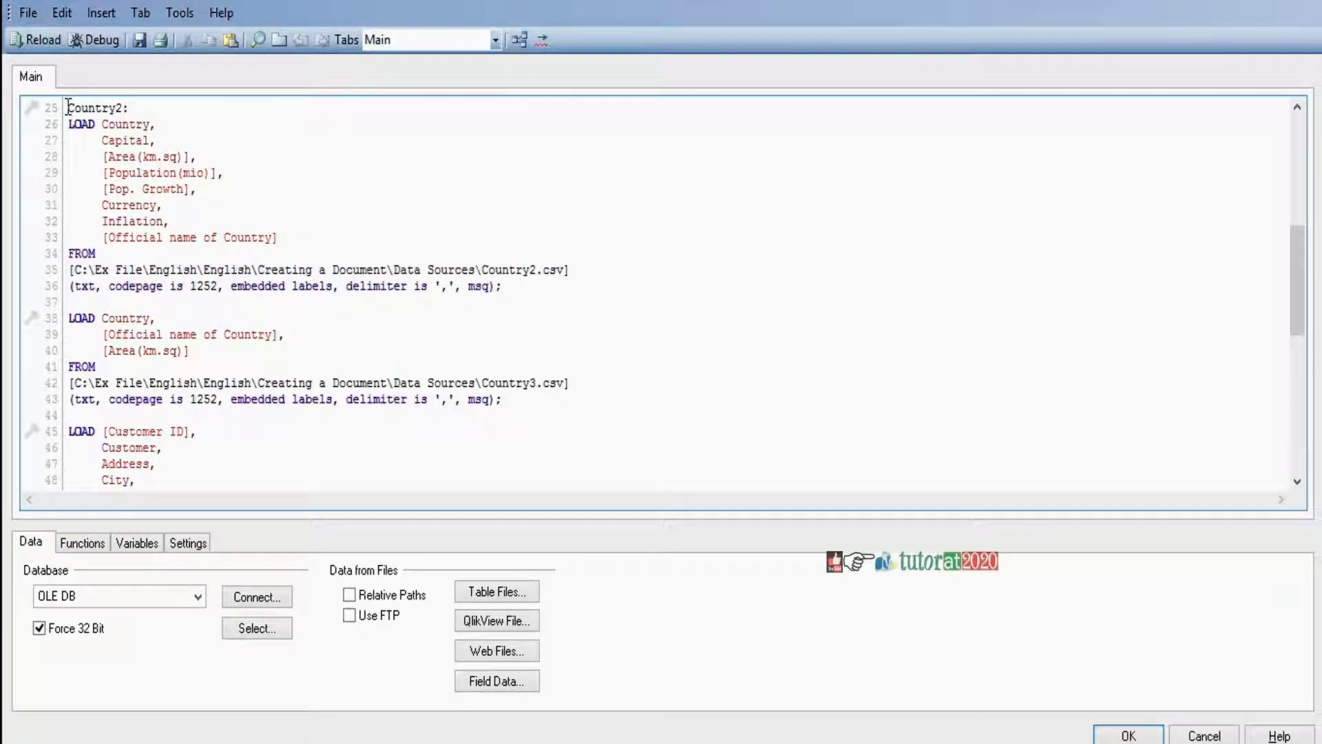
Insert the NoConcatenate keyword on the empty line just above the Country2 table label.
{"action": "scroll", "coordinate": [68, 107], "scroll_direction": "up", "scroll_amount": 3}
{"action": "scroll", "coordinate": [69, 107], "scroll_direction": "up", "scroll_amount": 2}
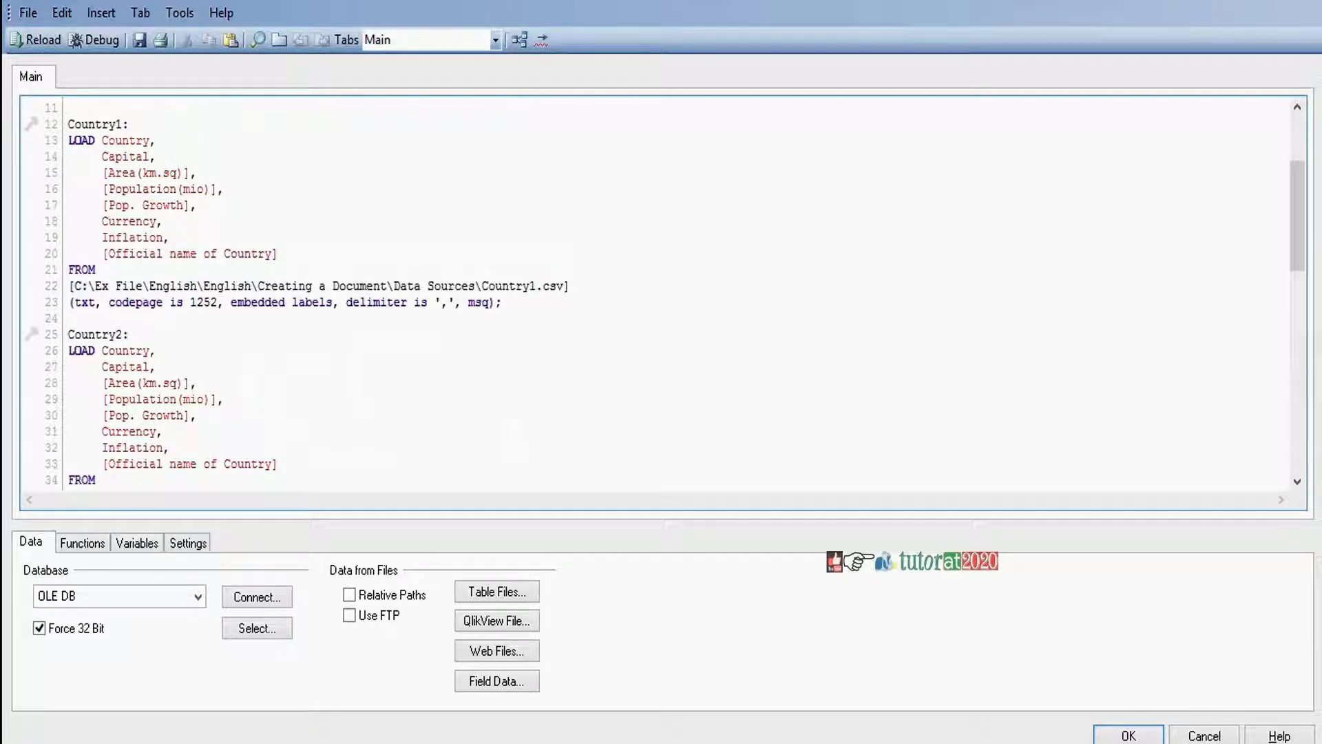
{"action": "type", "text": "N"}
{"action": "key", "text": "Down"}
{"action": "key", "text": "Return"}
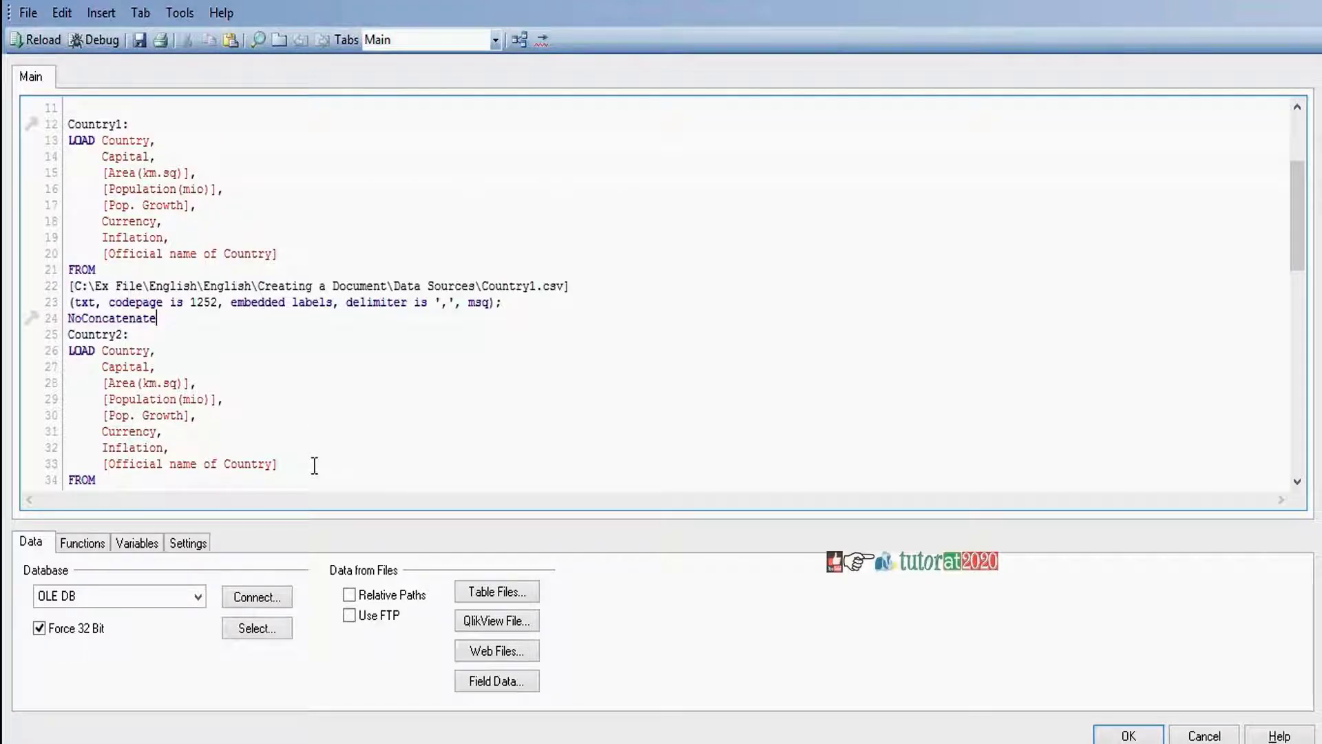
Add the table label "Country3:" above the Country3.csv load and "Customer:" above the Customer.xls load.
{"action": "scroll", "coordinate": [313, 465], "scroll_direction": "down", "scroll_amount": 7}
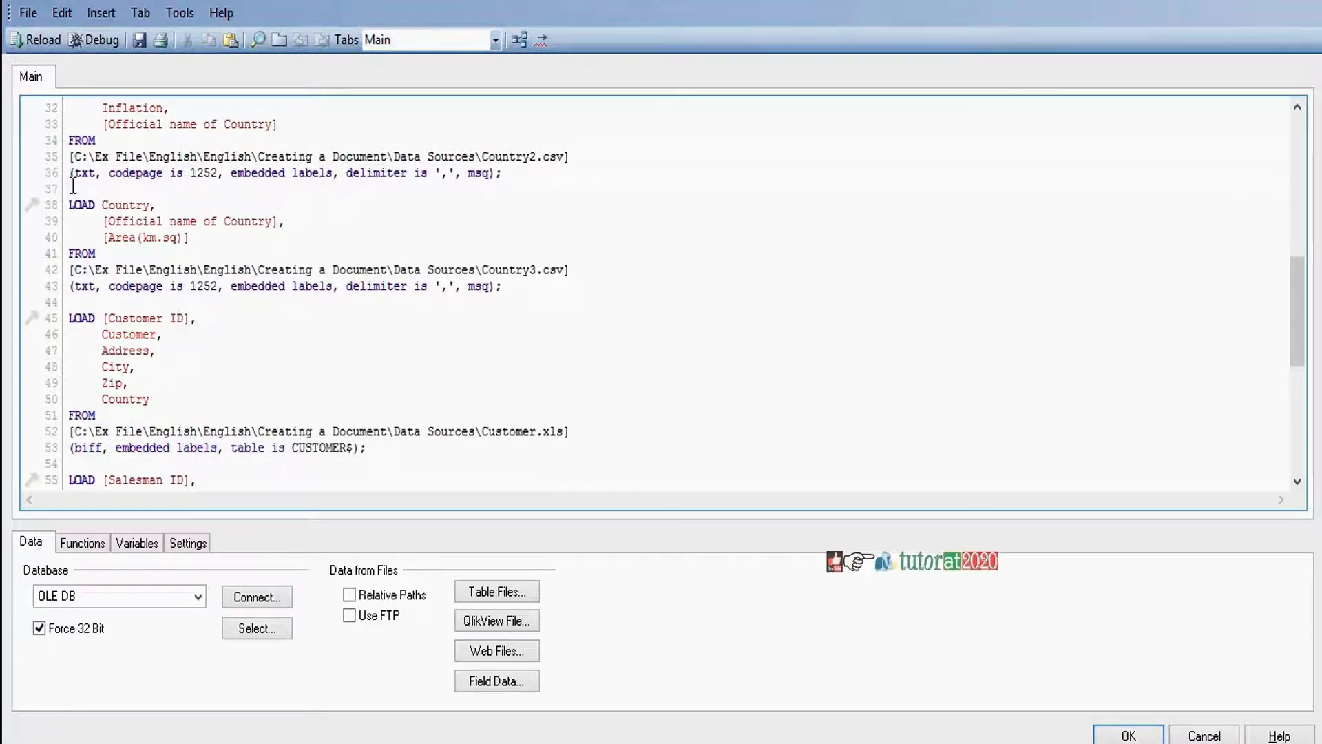
{"action": "type", "text": "Country"}
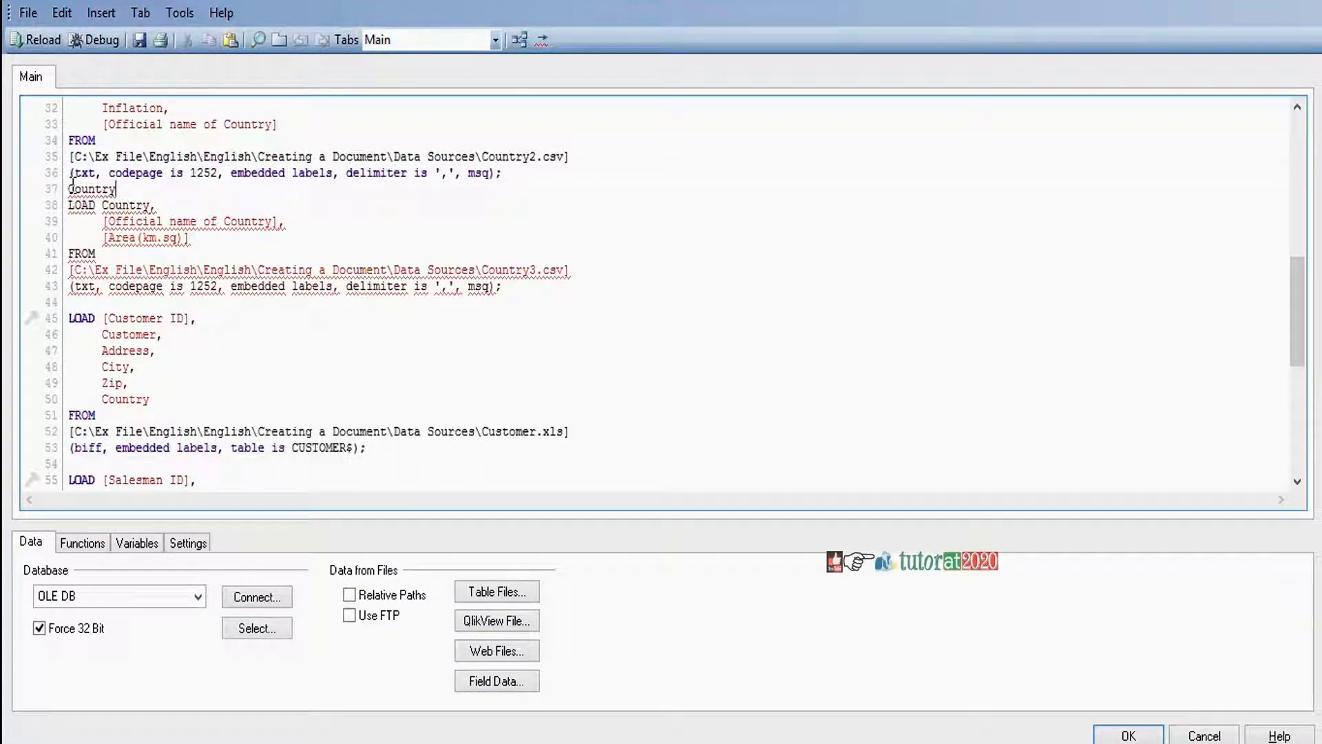
{"action": "type", "text": "3:"}
{"action": "left_click", "coordinate": [80, 301]}
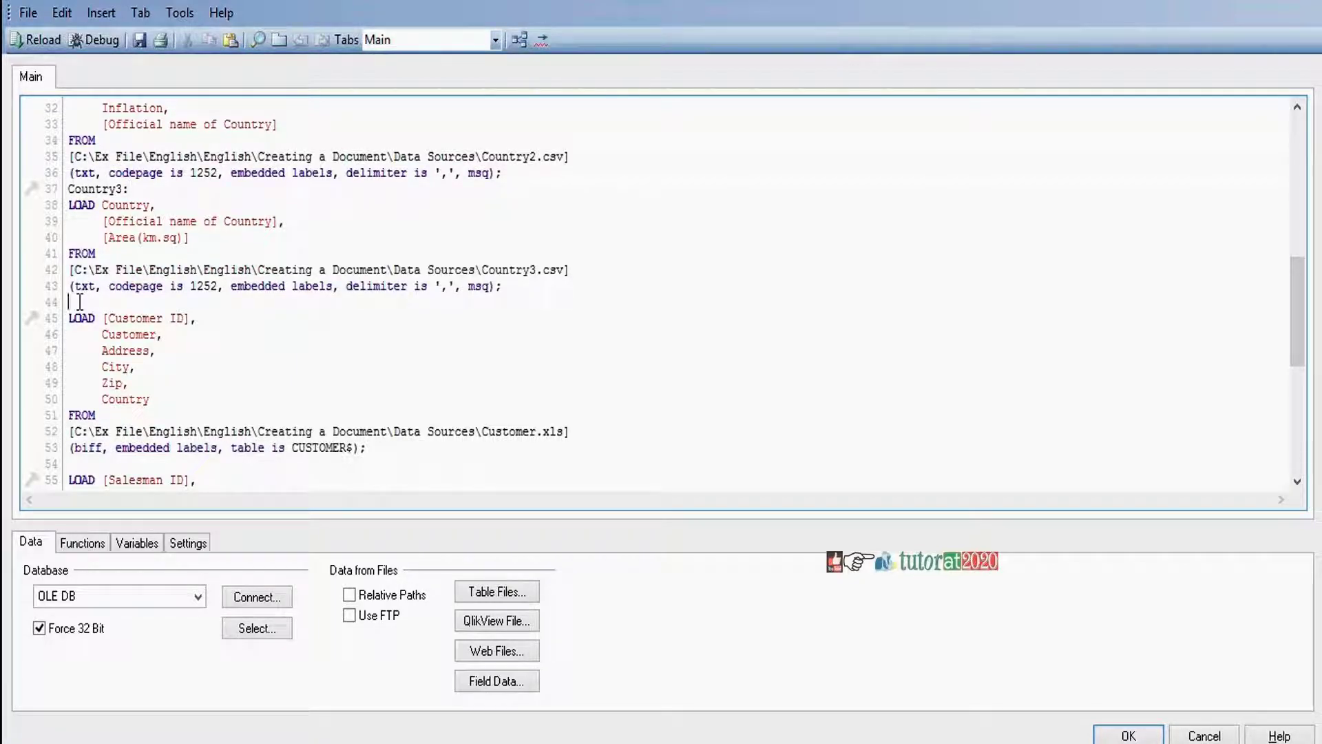
{"action": "key", "text": "Return"}
{"action": "type", "text": "Customer"}
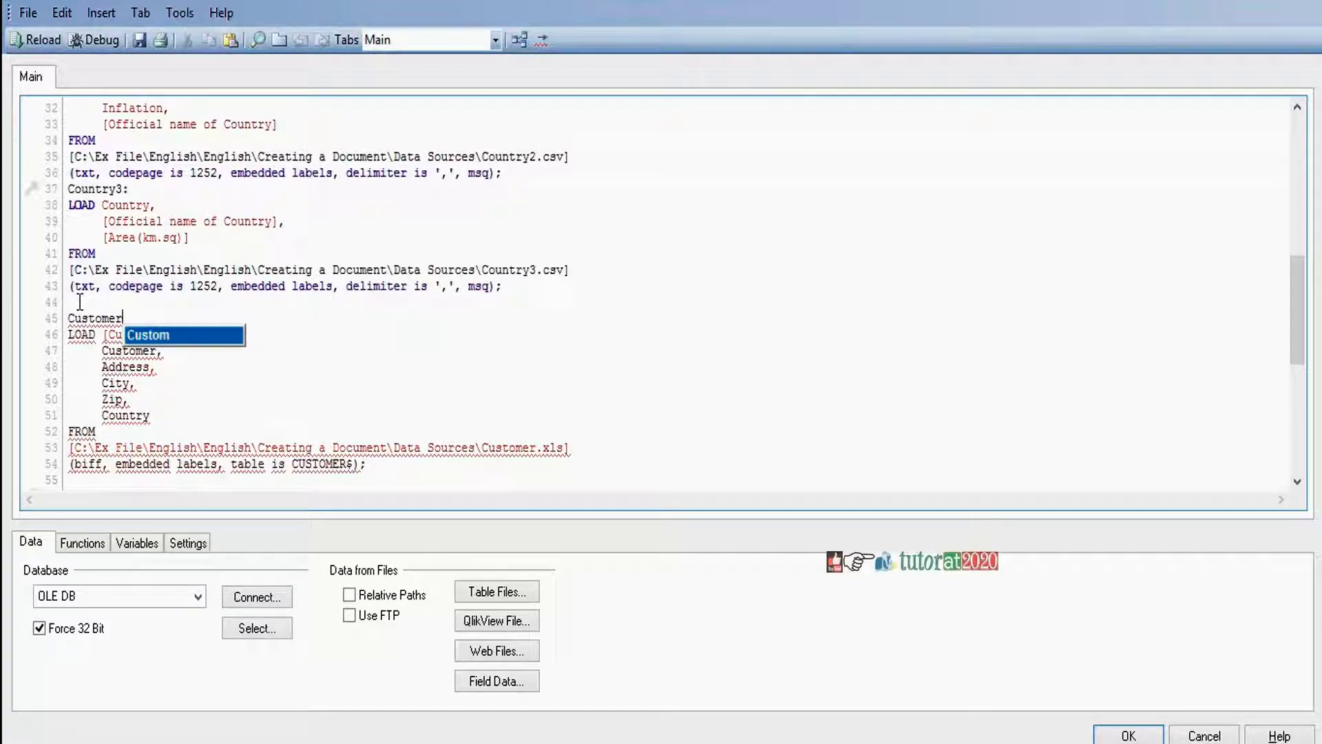
{"action": "type", "text": ":"}
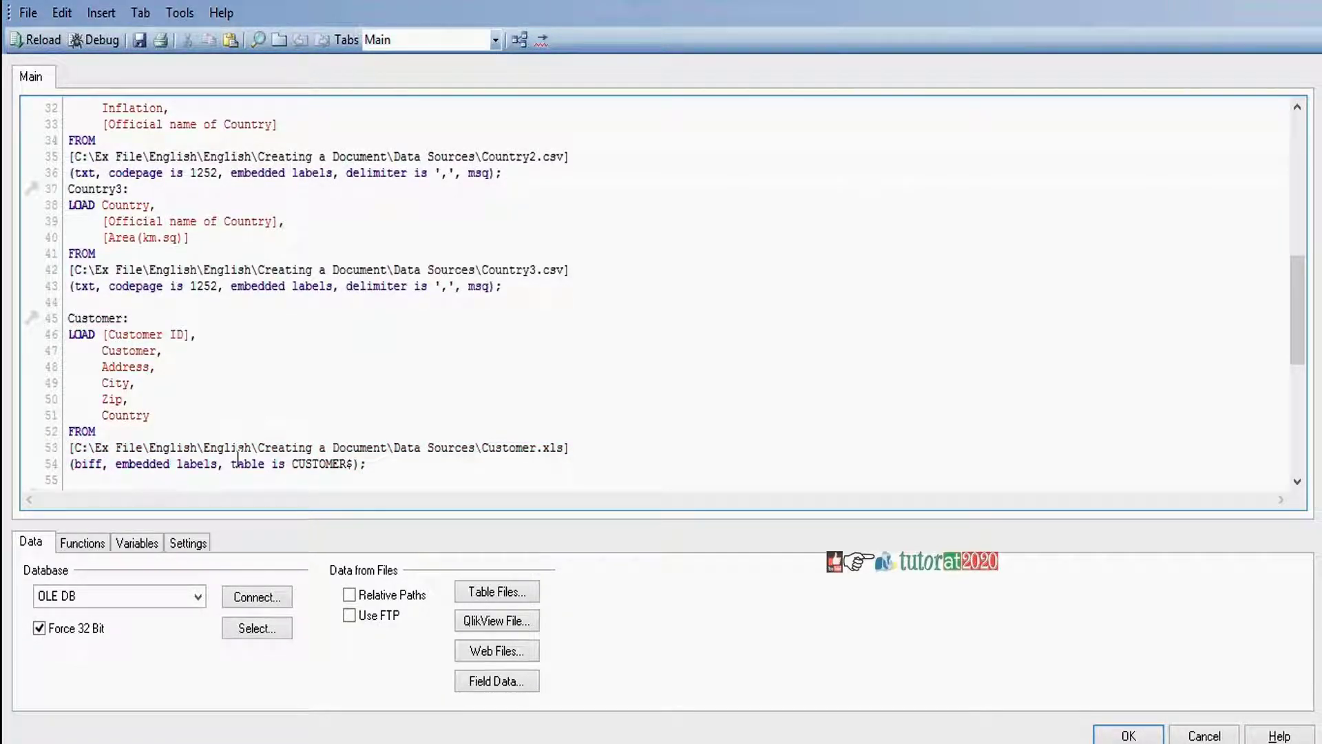
Add the table label "Salesman:" above the Salesman.xls load and "Transact:" above the Transact.csv load.
{"action": "scroll", "coordinate": [238, 456], "scroll_direction": "down", "scroll_amount": 7}
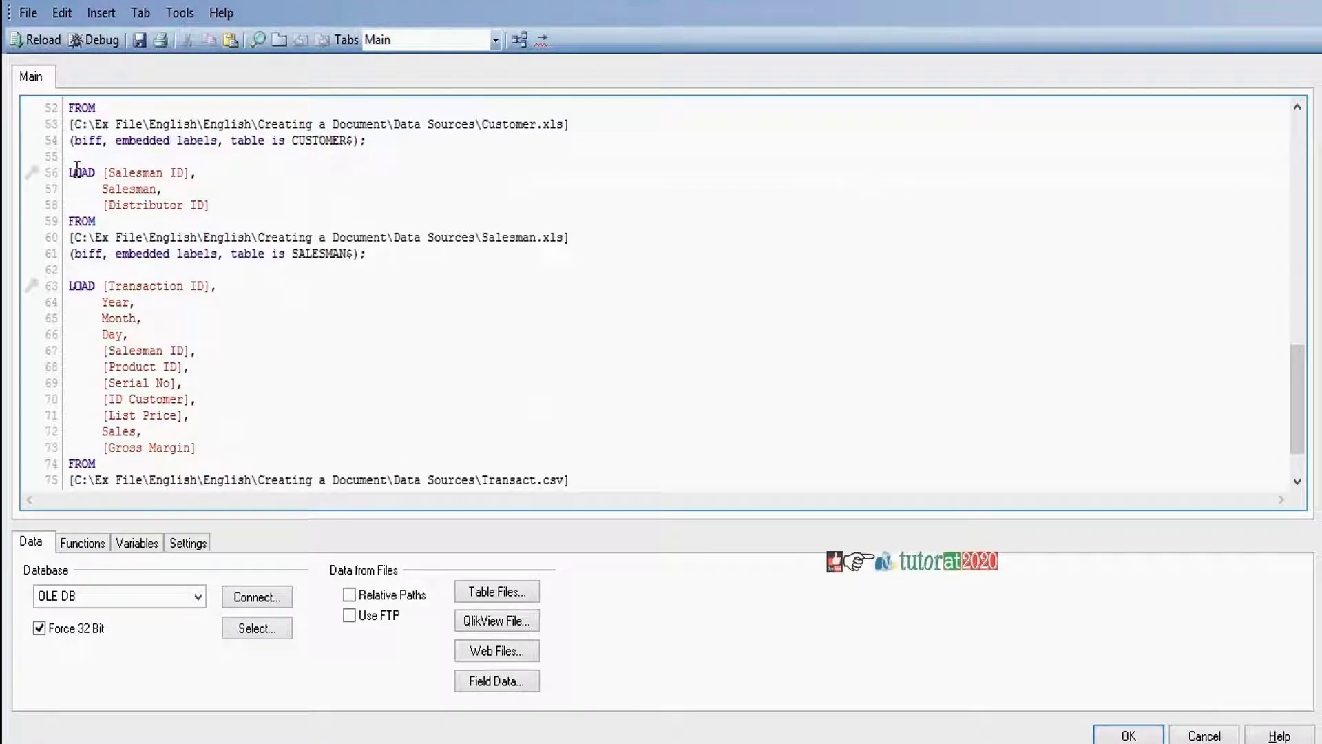
{"action": "left_click", "coordinate": [75, 159]}
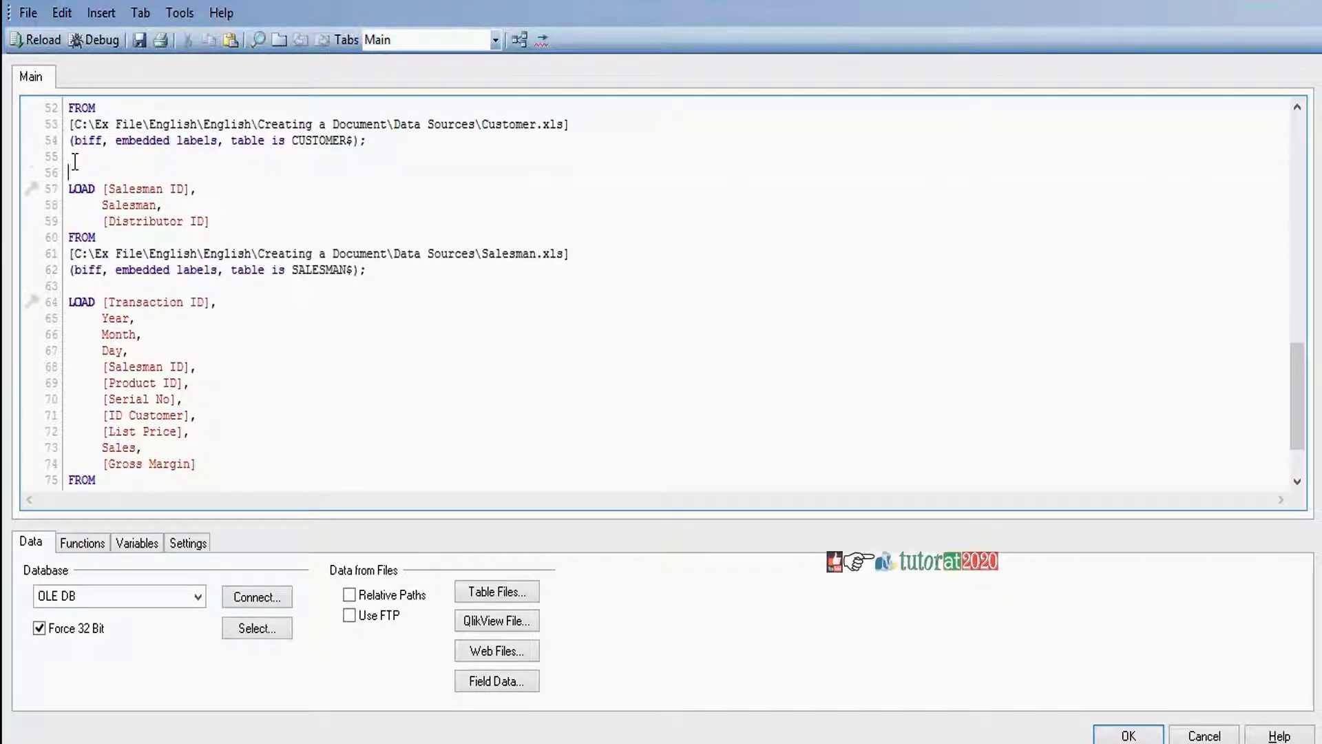
{"action": "key", "text": "Return"}
{"action": "type", "text": "Salesman:"}
{"action": "key", "text": "Return"}
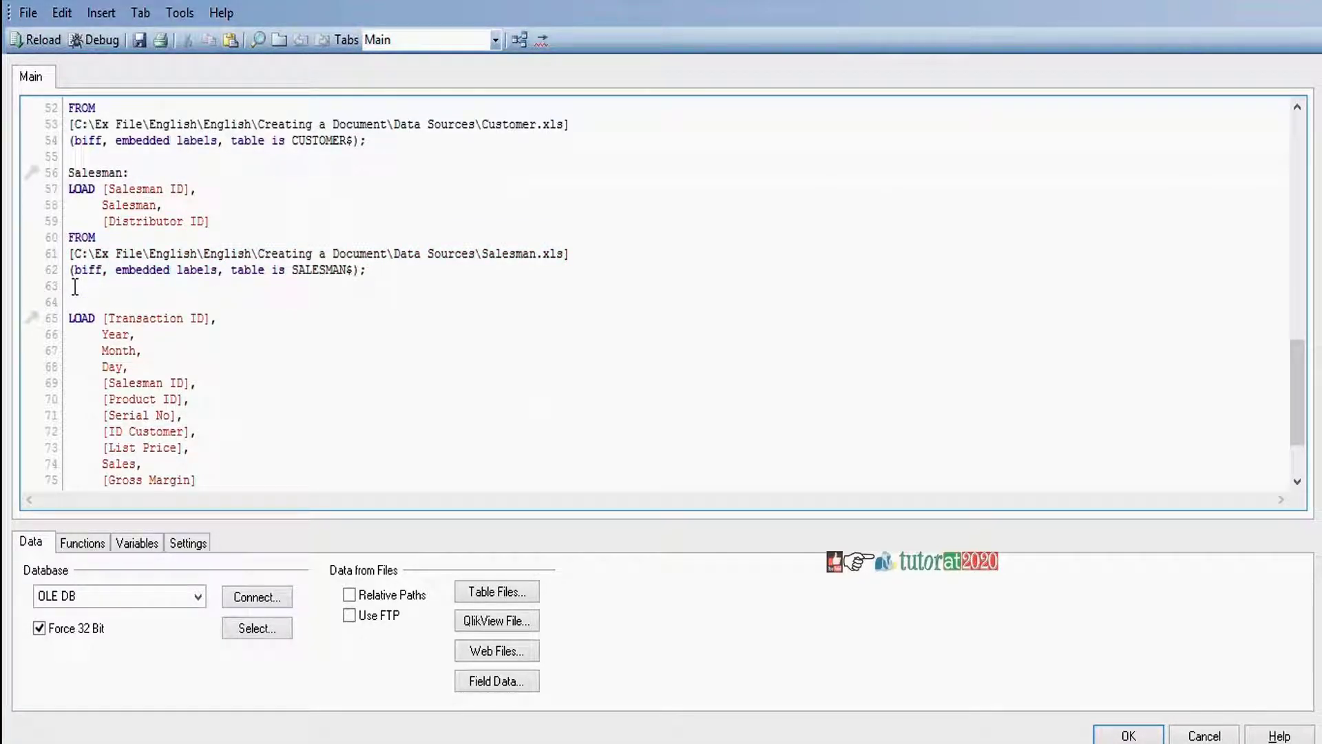
{"action": "type", "text": "Transact"}
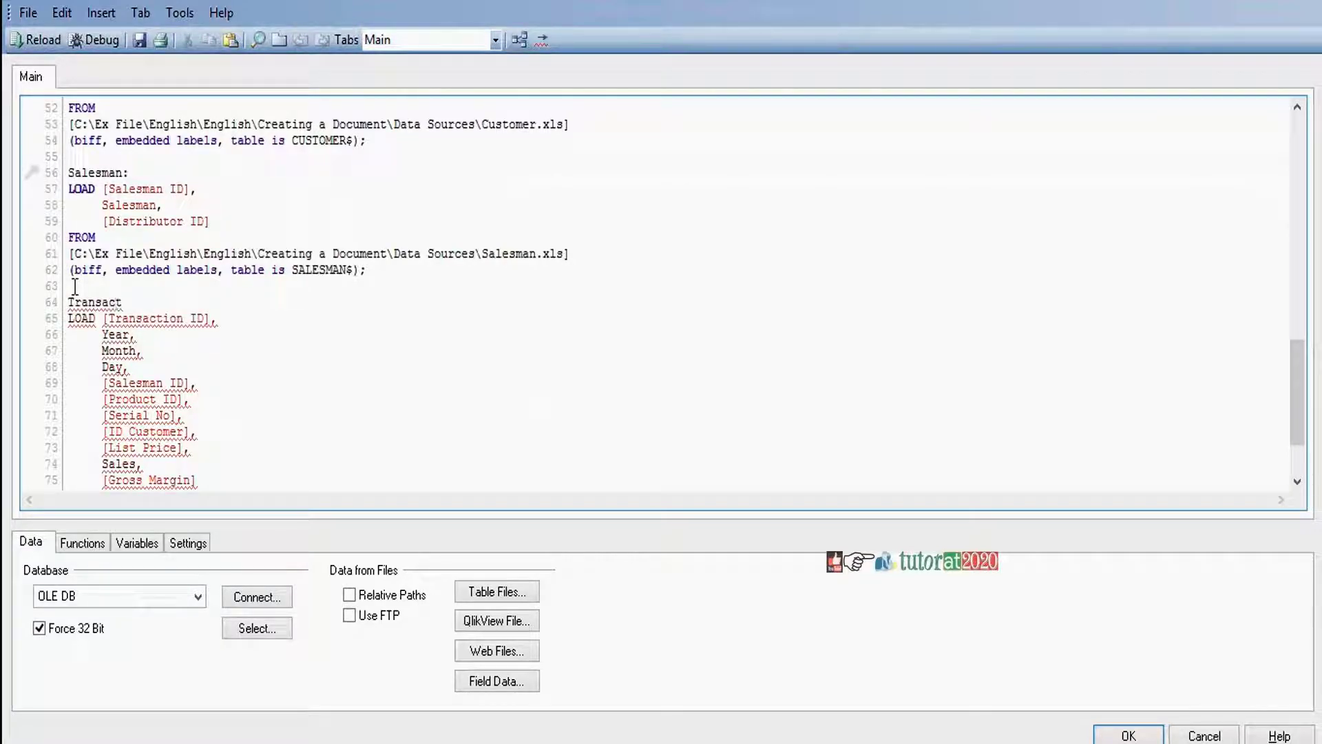
{"action": "type", "text": ":"}
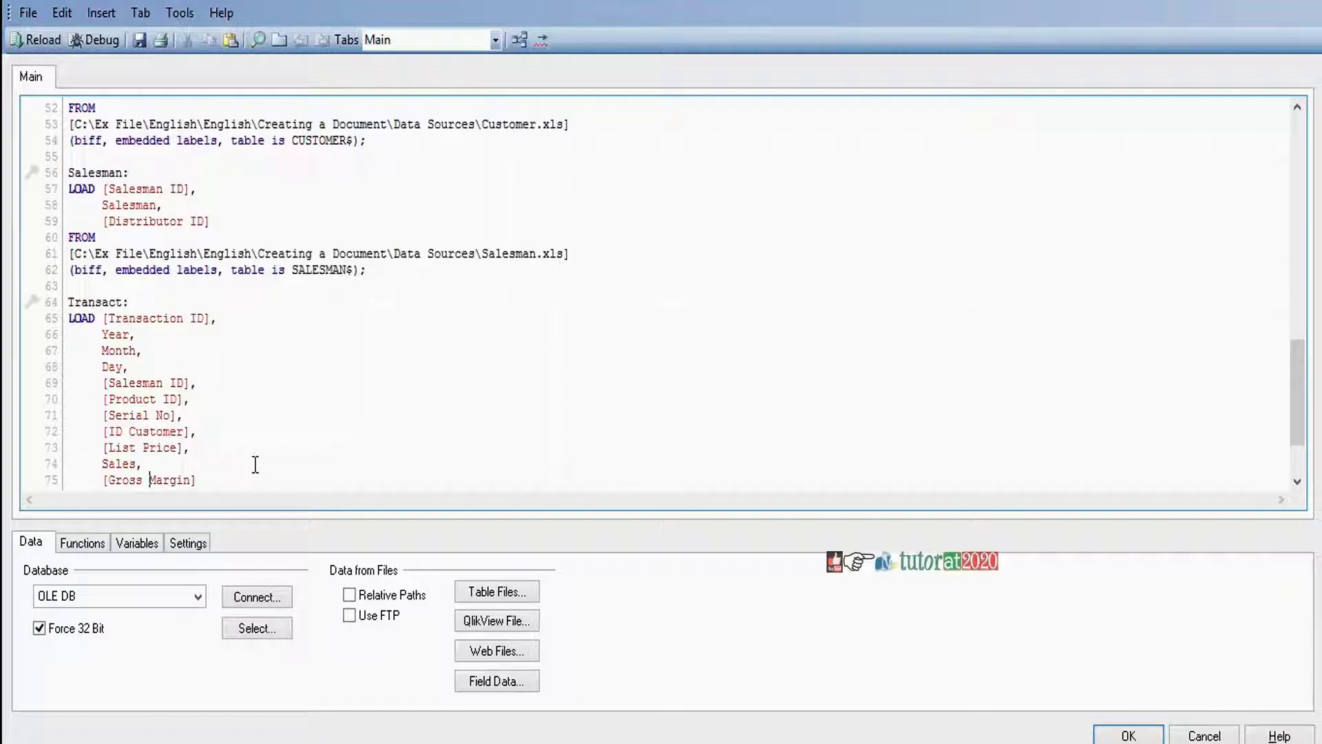
Add about twenty blank lines at the end of the script, after the Transact.csv load statement.
{"action": "key", "text": "ctrl+End"}
{"action": "type", "text": "FROM [C:\\Ex File\\English\\English\\Creating a Document\\Data Sources\\Transact.csv] (txt, codepage is 1252, embedded labels, delimiter is ',', msq);"}
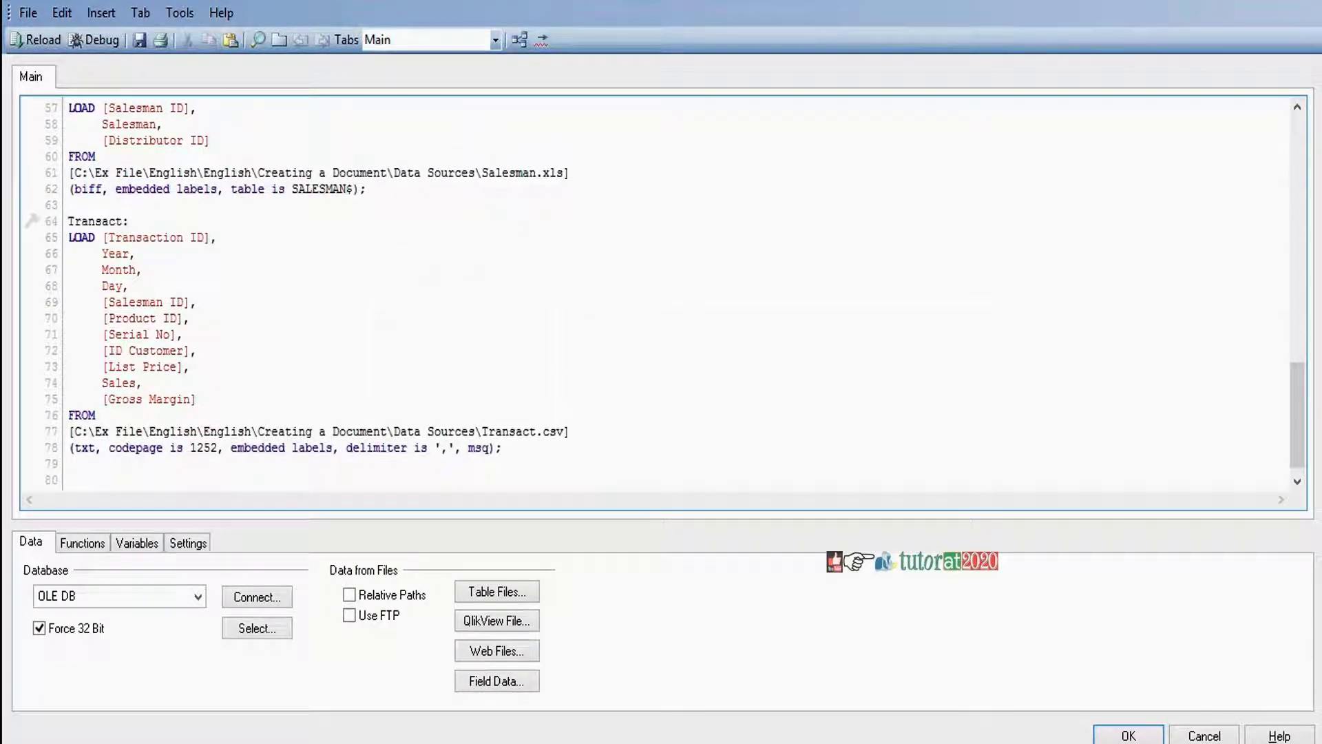
{"action": "key", "text": "Return"}
{"action": "key", "text": "Return"}
{"action": "key", "text": "Return"}
{"action": "key", "text": "Return"}
{"action": "key", "text": "Return"}
{"action": "key", "text": "Return"}
{"action": "key", "text": "Return"}
{"action": "key", "text": "Return"}
{"action": "key", "text": "Return"}
{"action": "key", "text": "Return"}
{"action": "key", "text": "Return"}
{"action": "key", "text": "Return"}
{"action": "key", "text": "Return"}
{"action": "key", "text": "Return"}
{"action": "key", "text": "Return"}
{"action": "key", "text": "Return"}
{"action": "key", "text": "Return"}
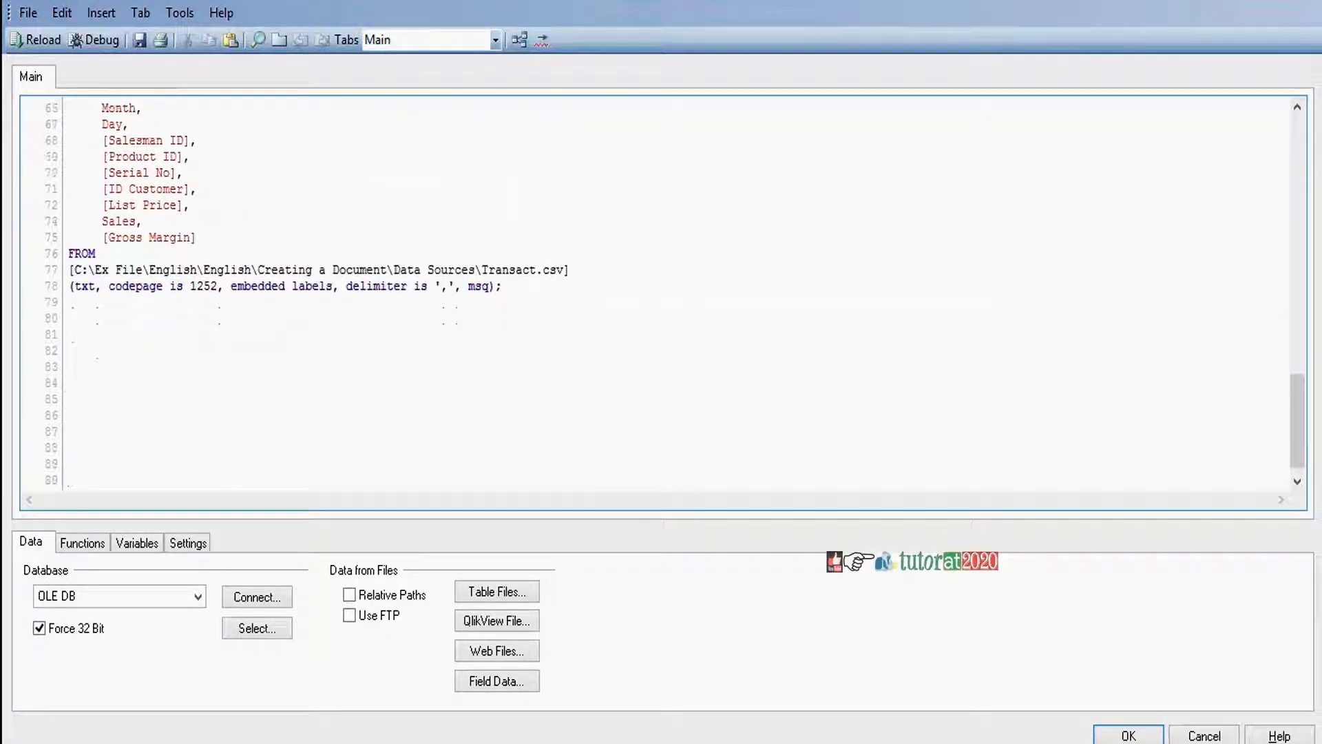
{"action": "key", "text": "Return"}
{"action": "key", "text": "Return"}
{"action": "key", "text": "Return"}
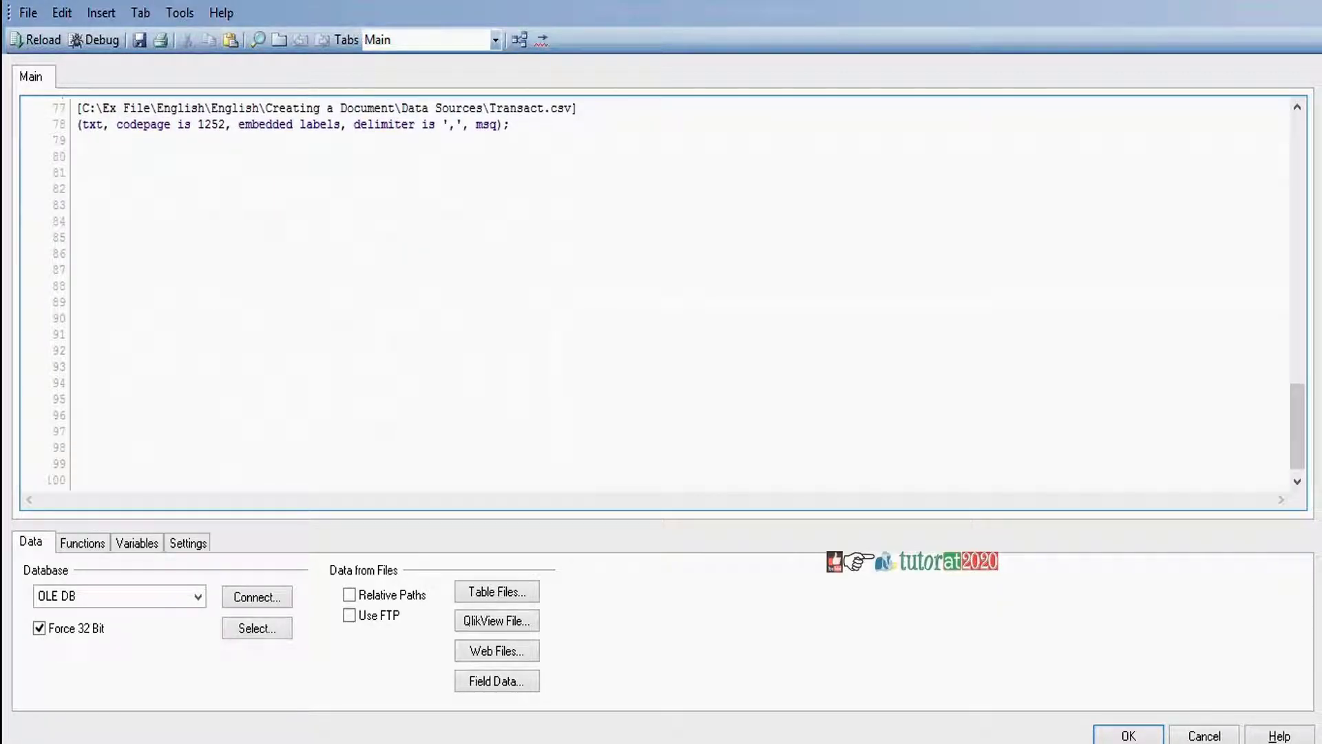
Write the statement "STORE Country1 into qvd2/Country1.qvd(qvd);" a few lines below the Transact.csv load.
{"action": "left_click", "coordinate": [87, 171]}
{"action": "type", "text": "st"}
{"action": "key", "text": "Down"}
{"action": "key", "text": "Return"}
{"action": "type", "text": "Country1 in"}
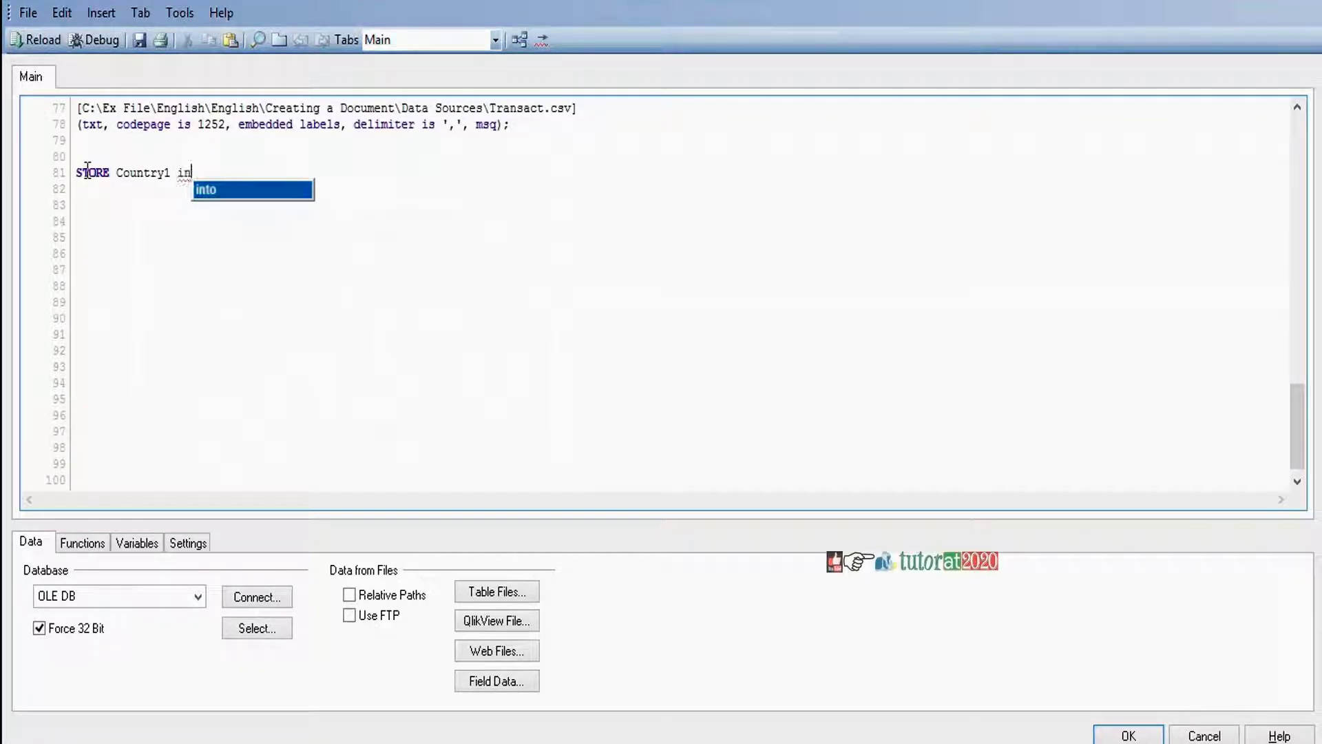
{"action": "type", "text": "to "}
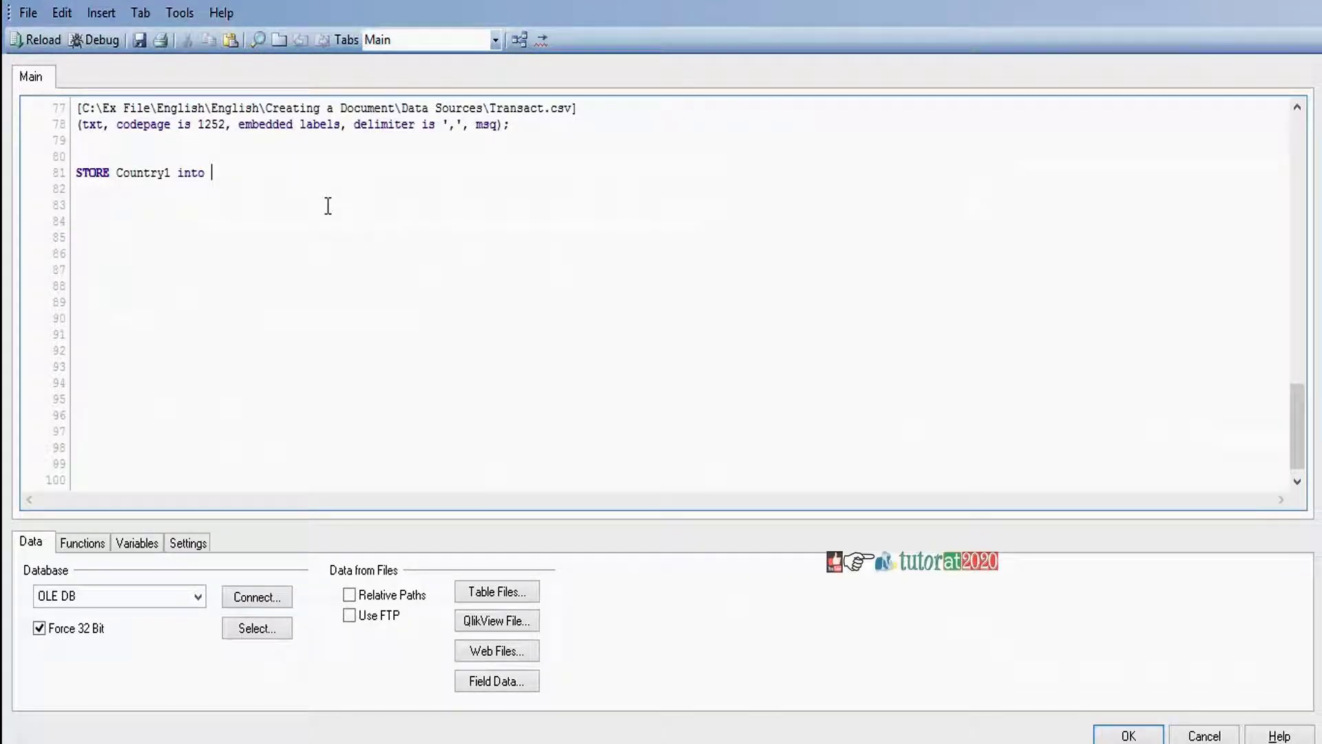
{"action": "type", "text": "qvd2/Country1.qvd(qvd);"}
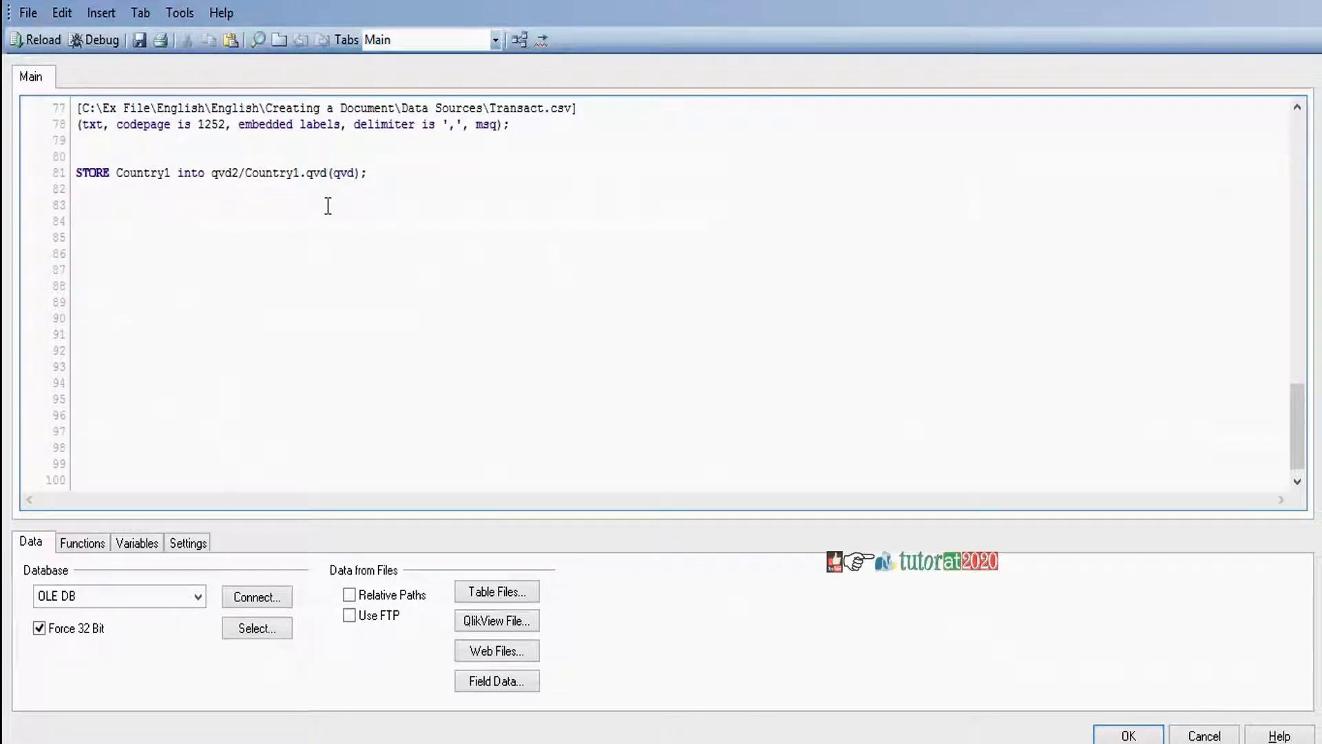
Copy the Country1 STORE statement to the line below and change it to store Country2 into qvd2/Country2.qvd.
{"action": "key", "text": "shift+Home"}
{"action": "key", "text": "ctrl+c"}
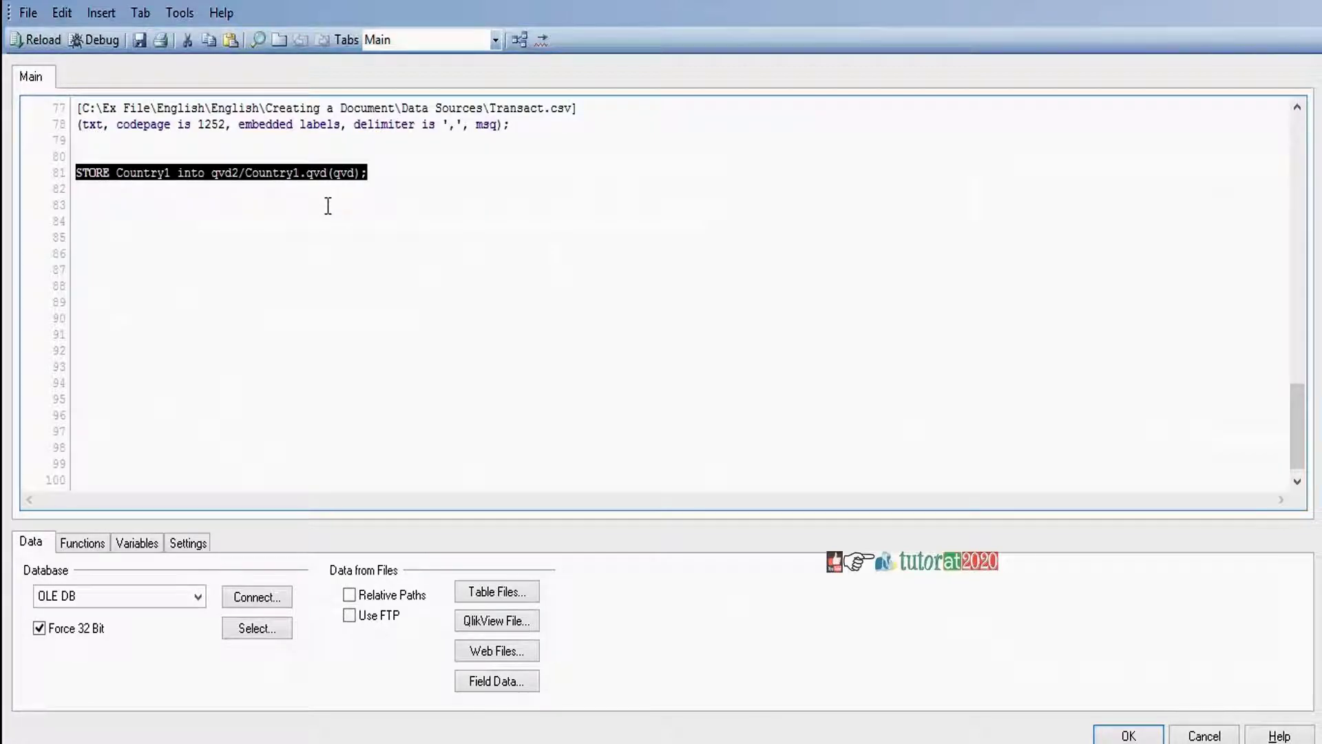
{"action": "left_click", "coordinate": [81, 196]}
{"action": "key", "text": "ctrl+v"}
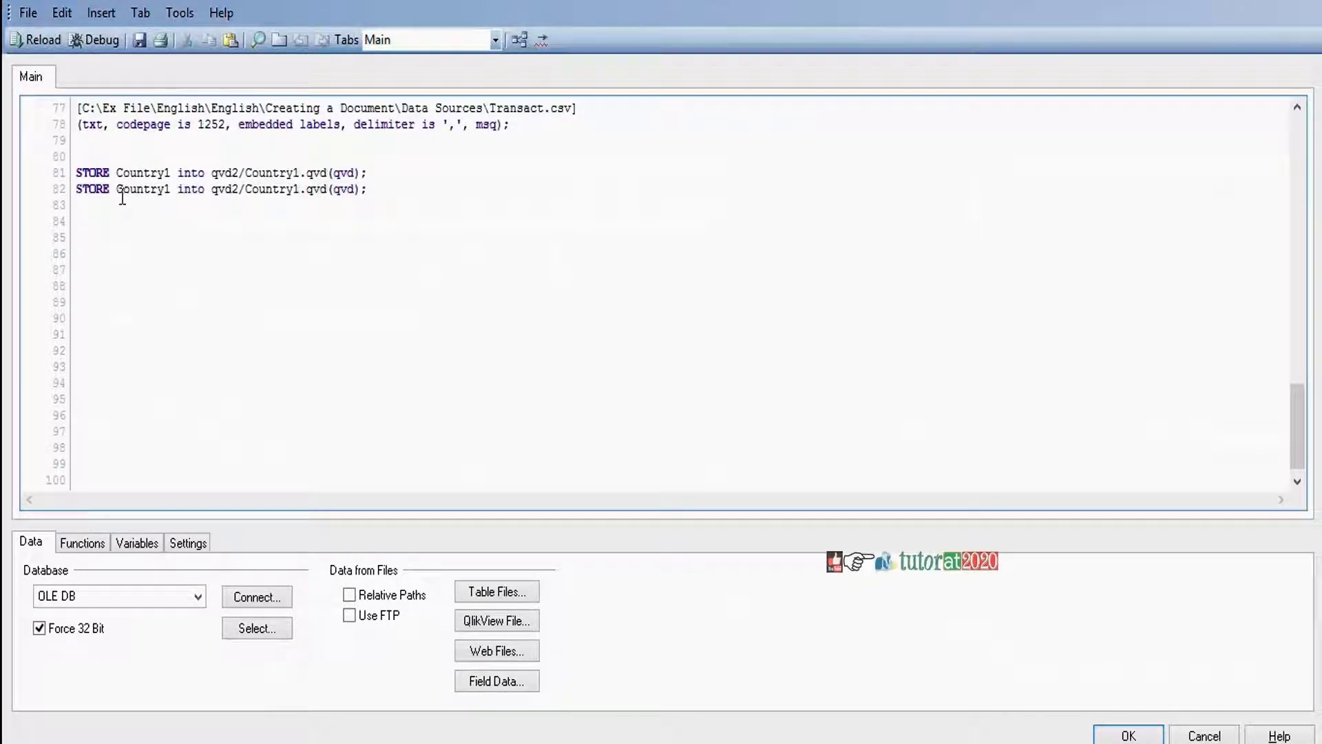
{"action": "key", "text": "BackSpace"}
{"action": "type", "text": "2"}
{"action": "key", "text": "Right"}
{"action": "key", "text": "Right"}
{"action": "key", "text": "Right"}
{"action": "key", "text": "Right"}
{"action": "key", "text": "Right"}
{"action": "key", "text": "Right"}
{"action": "key", "text": "Right"}
{"action": "key", "text": "Right"}
{"action": "key", "text": "Right"}
{"action": "key", "text": "Right"}
{"action": "key", "text": "Delete"}
{"action": "type", "text": "2"}
{"action": "key", "text": "Right"}
{"action": "key", "text": "Right"}
{"action": "key", "text": "Right"}
{"action": "key", "text": "Right"}
{"action": "key", "text": "Right"}
{"action": "key", "text": "Right"}
Add another copy of the STORE statement below and change it to store Country3 into qvd2/Country3.qvd.
{"action": "key", "text": "ctrl+v"}
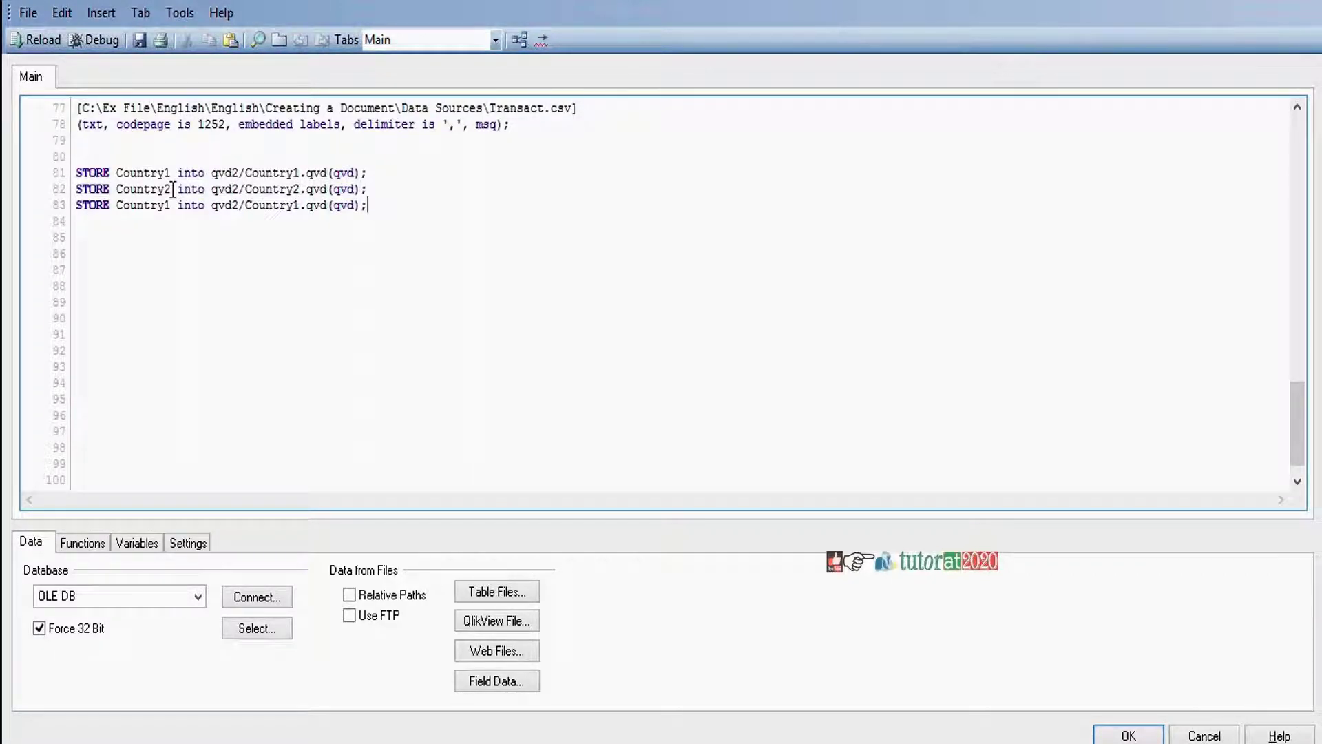
{"action": "left_click", "coordinate": [170, 205]}
{"action": "key", "text": "BackSpace"}
{"action": "type", "text": "3"}
{"action": "key", "text": "Right"}
{"action": "key", "text": "Right"}
{"action": "key", "text": "Right"}
{"action": "key", "text": "Right"}
{"action": "key", "text": "Right"}
{"action": "key", "text": "Right"}
{"action": "key", "text": "Right"}
{"action": "key", "text": "Right"}
{"action": "key", "text": "Right"}
{"action": "key", "text": "Right"}
{"action": "key", "text": "Right"}
{"action": "key", "text": "Right"}
{"action": "key", "text": "Right"}
{"action": "key", "text": "Right"}
{"action": "key", "text": "Right"}
{"action": "key", "text": "Right"}
{"action": "key", "text": "Right"}
{"action": "key", "text": "Right"}
{"action": "key", "text": "Right"}
{"action": "key", "text": "BackSpace"}
{"action": "type", "text": "3"}
Add a fourth copy of the STORE statement and change it to store Customer into qvd2/Customer.qvd.
{"action": "key", "text": "Return"}
{"action": "key", "text": "ctrl+v"}
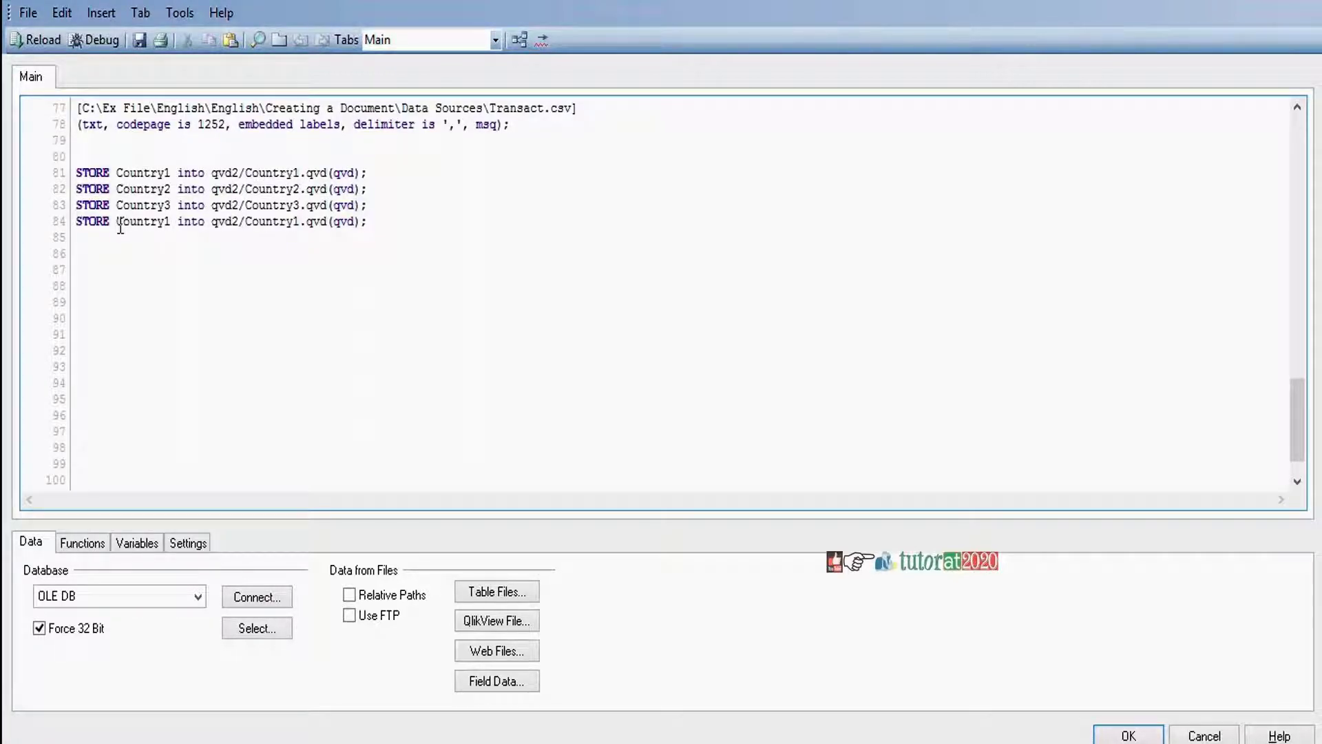
{"action": "left_click_drag", "start_coordinate": [126, 224], "coordinate": [167, 226]}
{"action": "type", "text": "ustomer"}
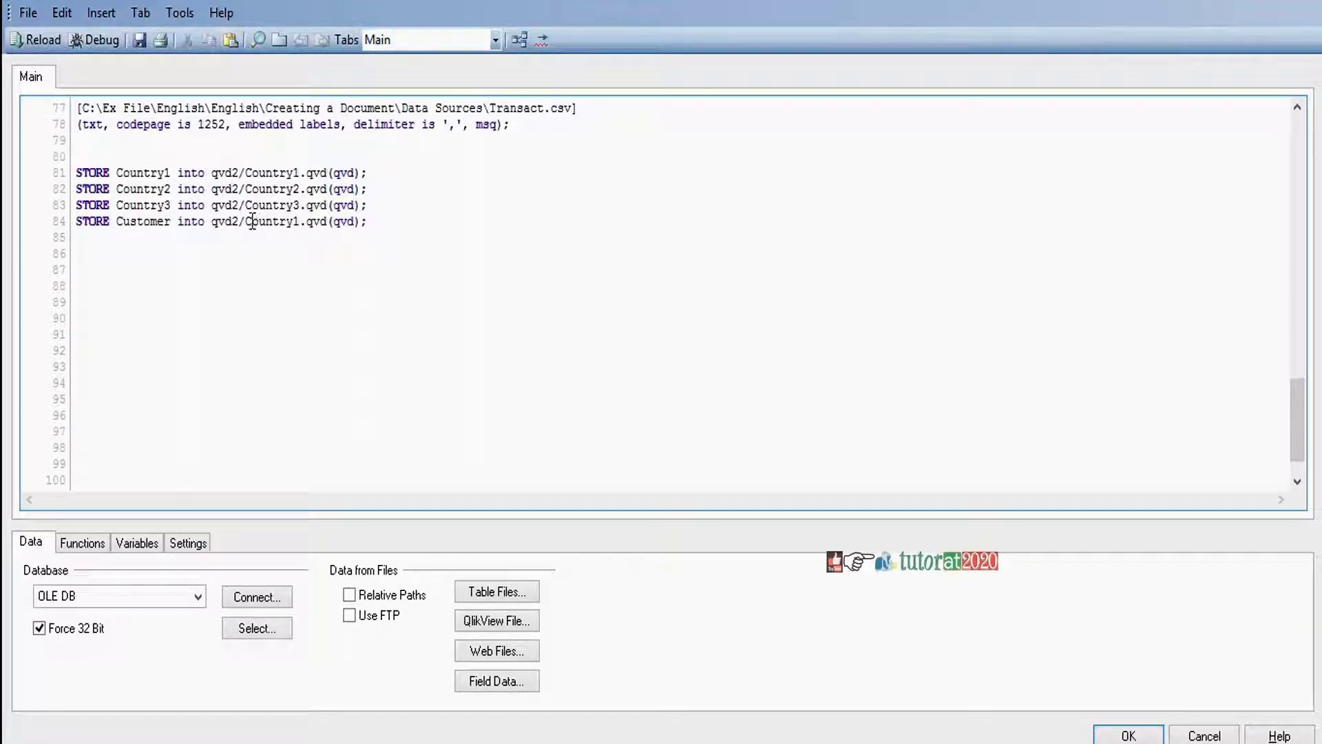
{"action": "left_click_drag", "start_coordinate": [252, 223], "coordinate": [298, 224]}
{"action": "type", "text": "ustomer"}
Add a fifth copy of the STORE statement and change it to store Salesman into qvd2/Salesman.qvd.
{"action": "left_click", "coordinate": [380, 221]}
{"action": "key", "text": "Return"}
{"action": "key", "text": "ctrl+v"}
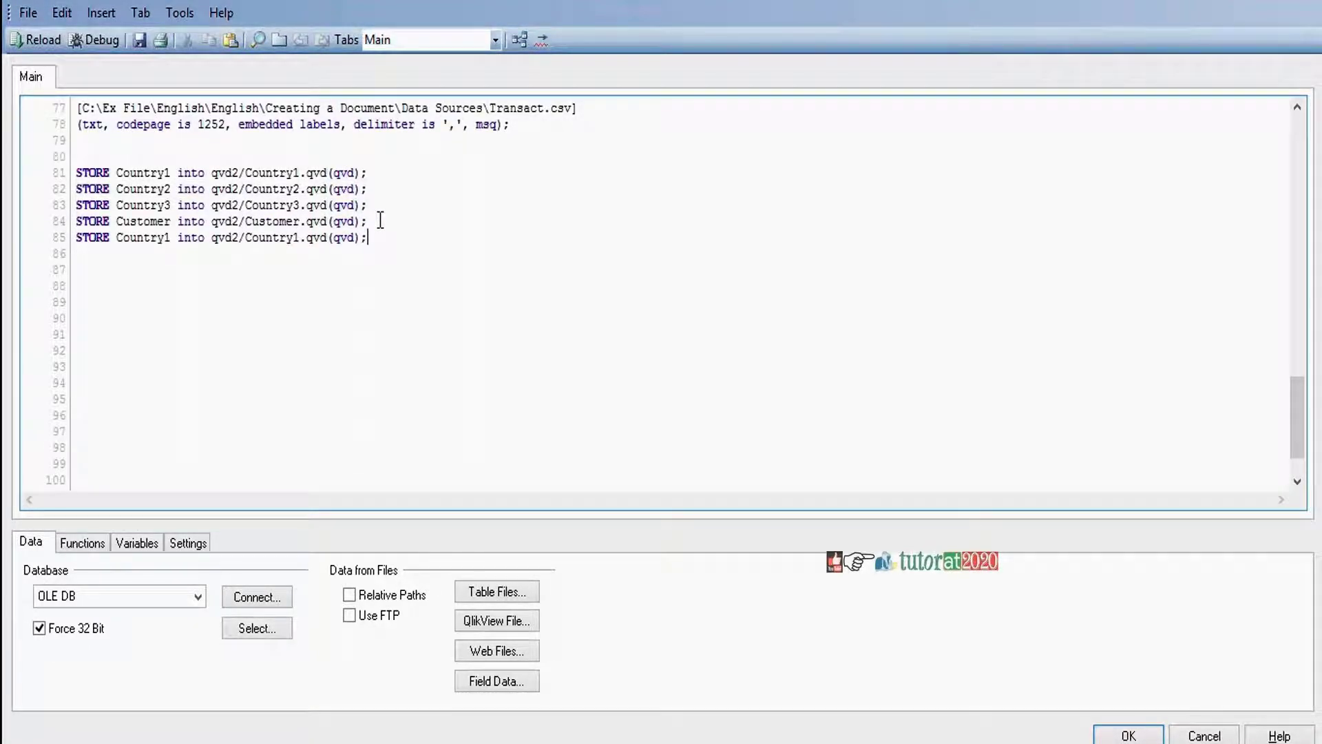
{"action": "double_click", "coordinate": [139, 237]}
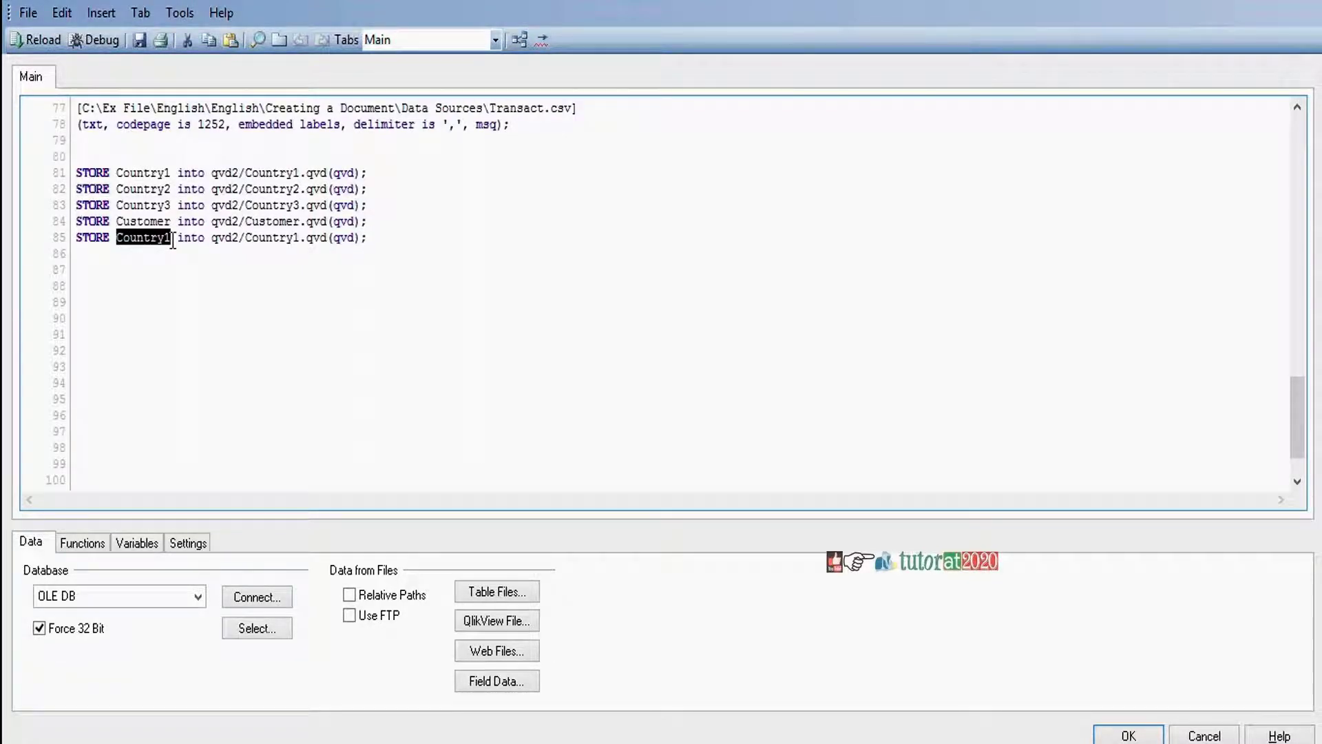
{"action": "type", "text": "Salesman"}
{"action": "left_click_drag", "start_coordinate": [246, 238], "coordinate": [310, 235]}
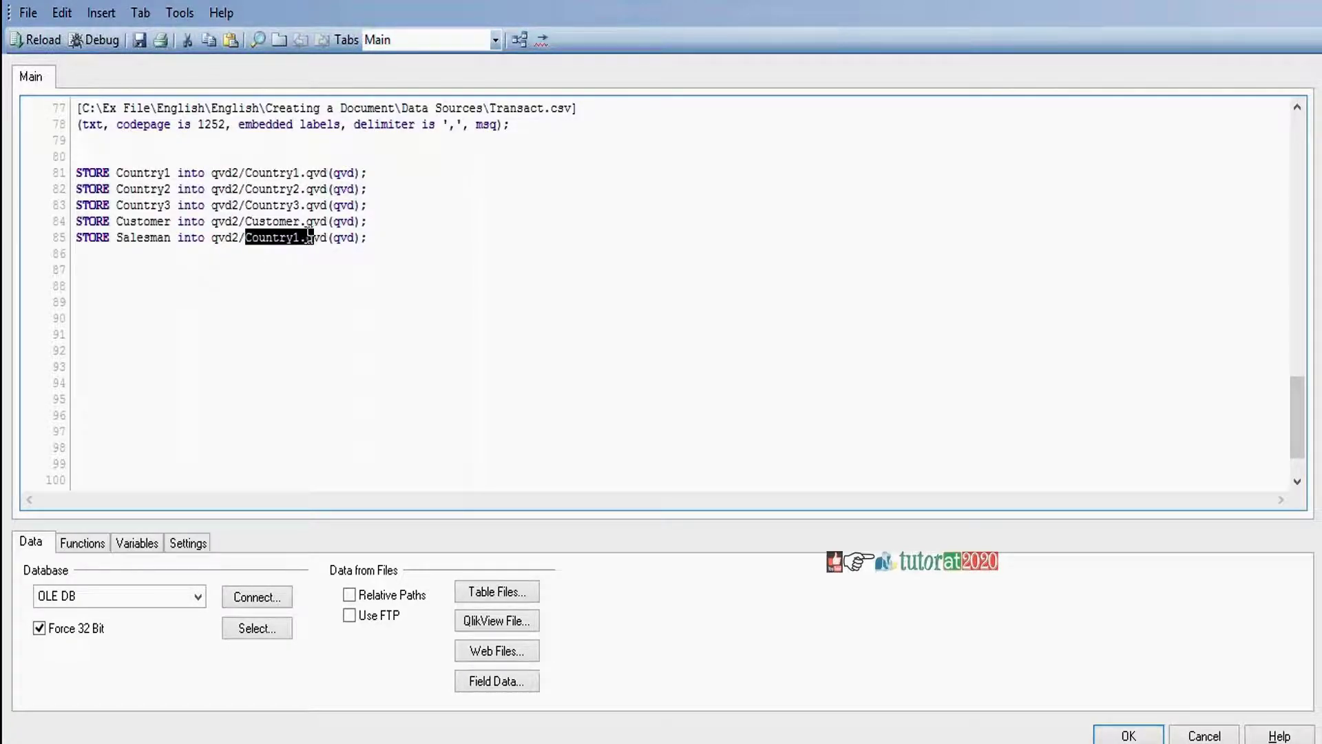
{"action": "type", "text": "Sales"}
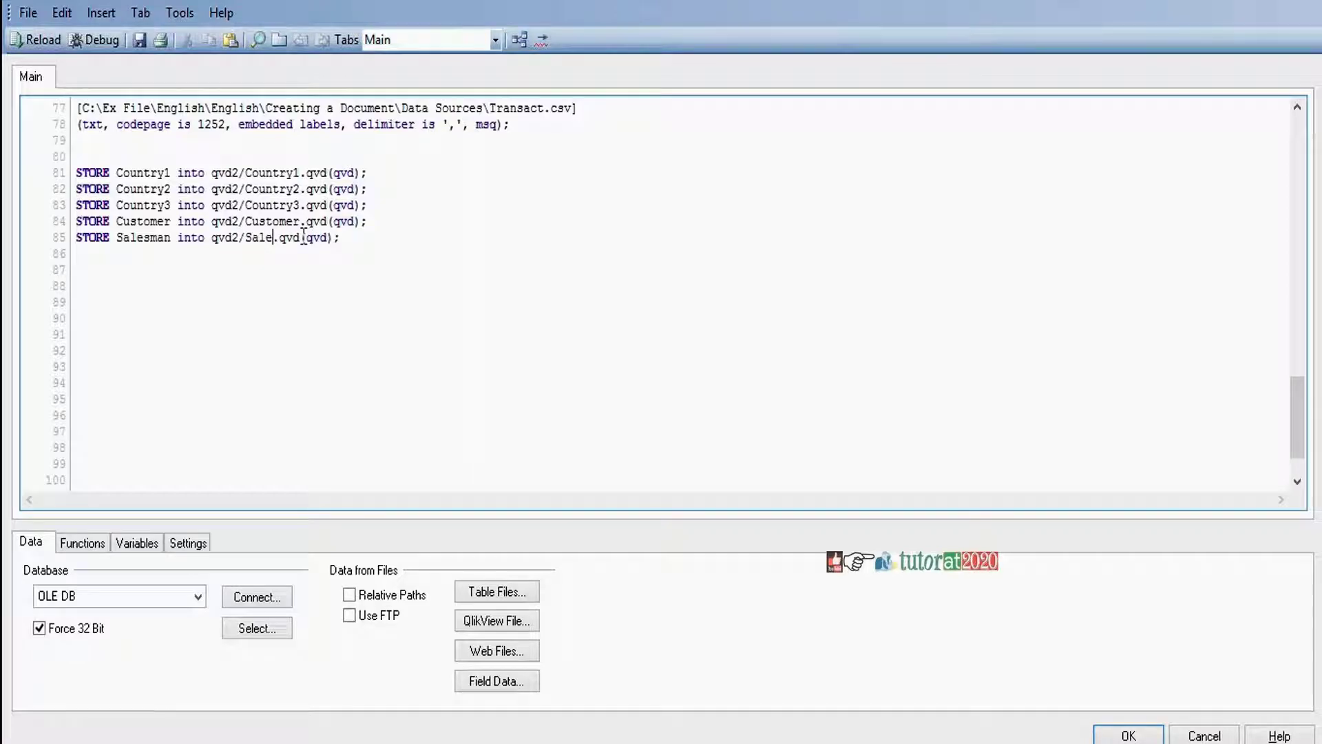
{"action": "type", "text": "man"}
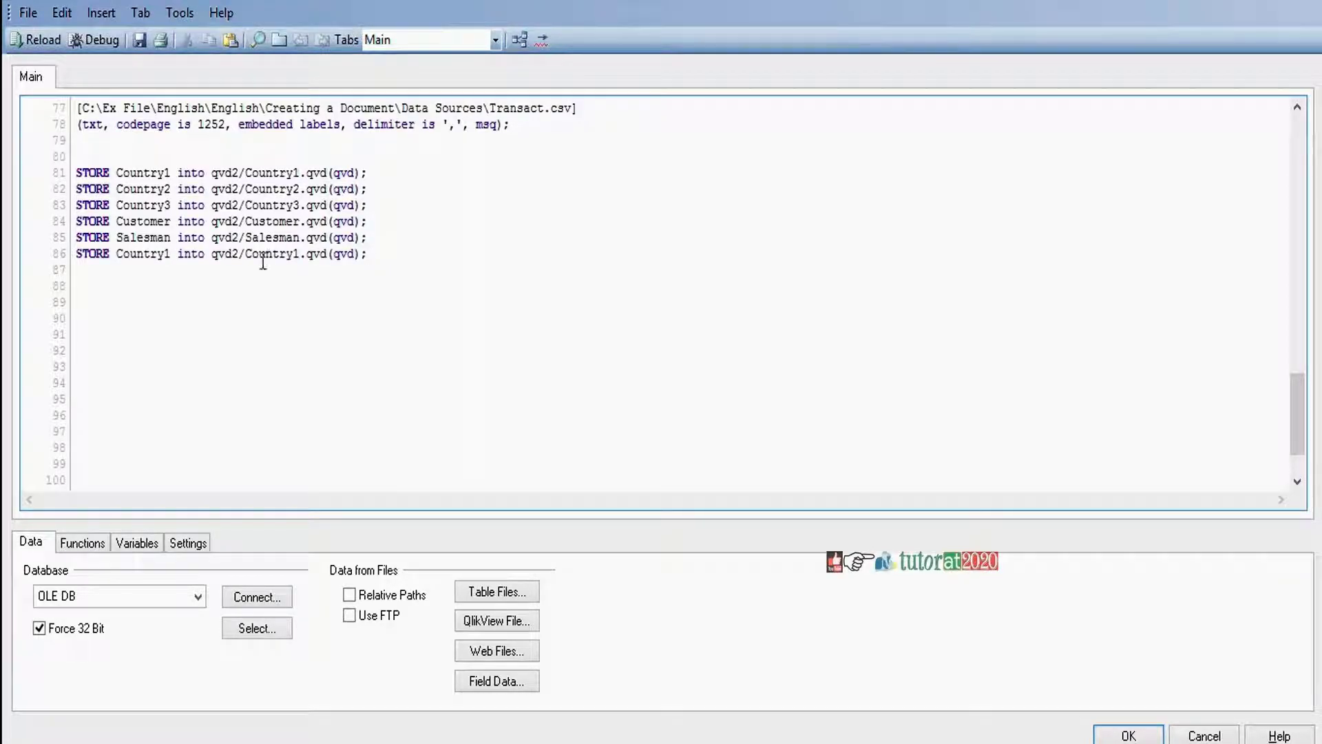
Change the STORE statement below the Salesman one to store Transact into qvd2/Transact.qvd.
{"action": "left_click_drag", "start_coordinate": [119, 254], "coordinate": [175, 254]}
{"action": "type", "text": "Transact"}
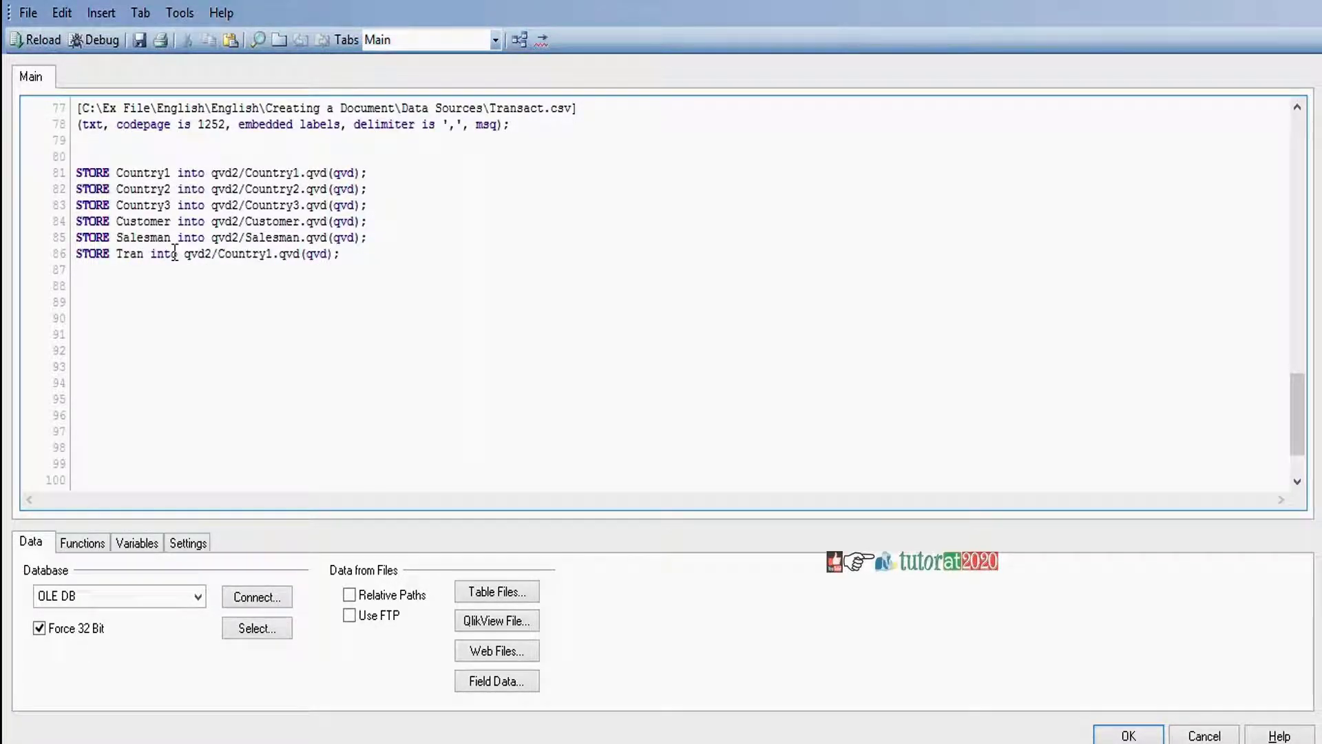
{"action": "left_click_drag", "start_coordinate": [246, 253], "coordinate": [300, 256]}
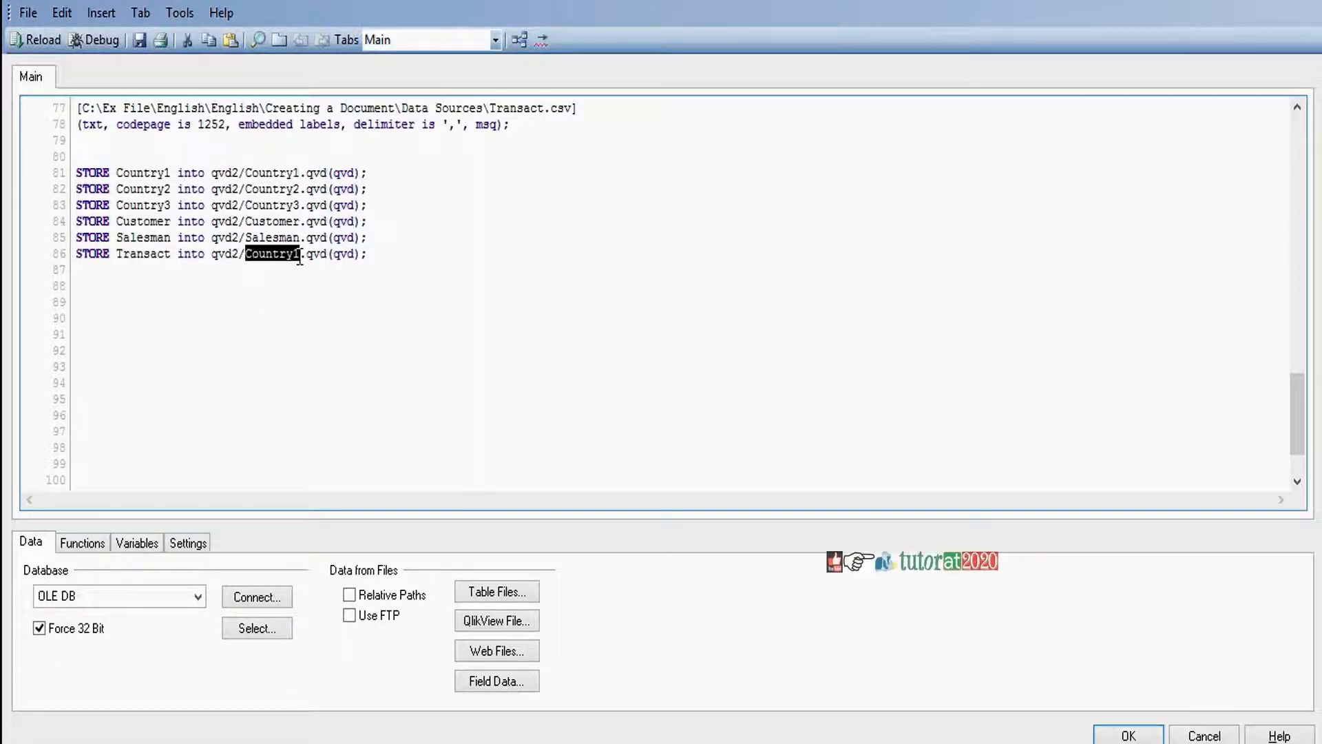
{"action": "type", "text": "Transact"}
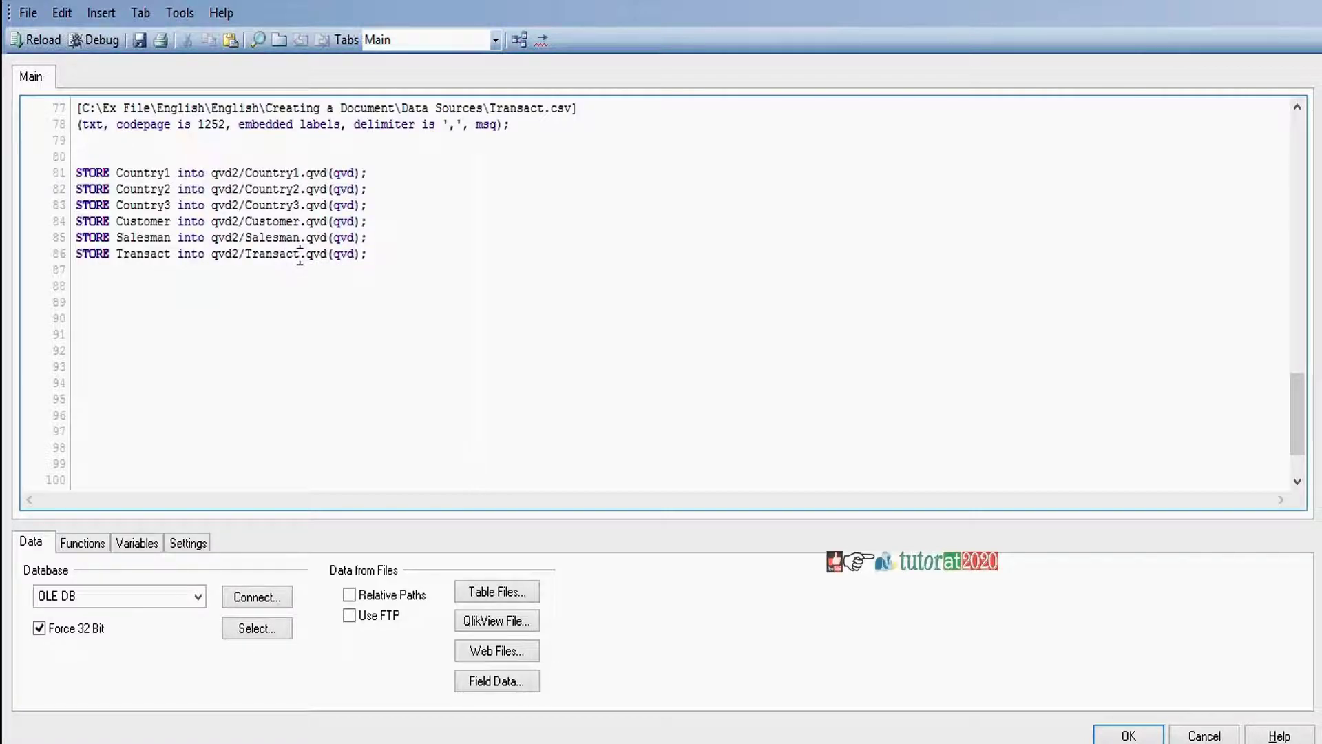
Reload the script to create the QVD files and accept the sheet properties without adding any fields.
{"action": "left_click", "coordinate": [390, 253]}
{"action": "left_click", "coordinate": [43, 40]}
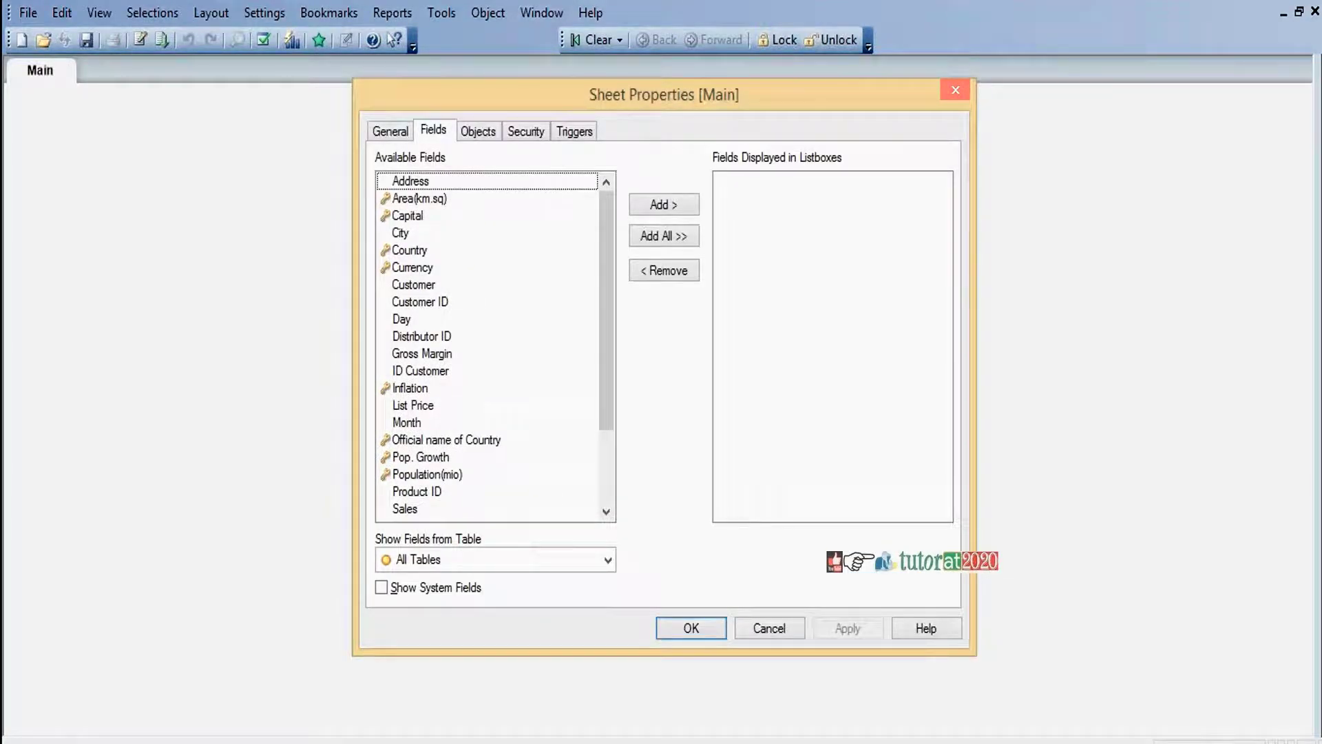
{"action": "left_click", "coordinate": [691, 629]}
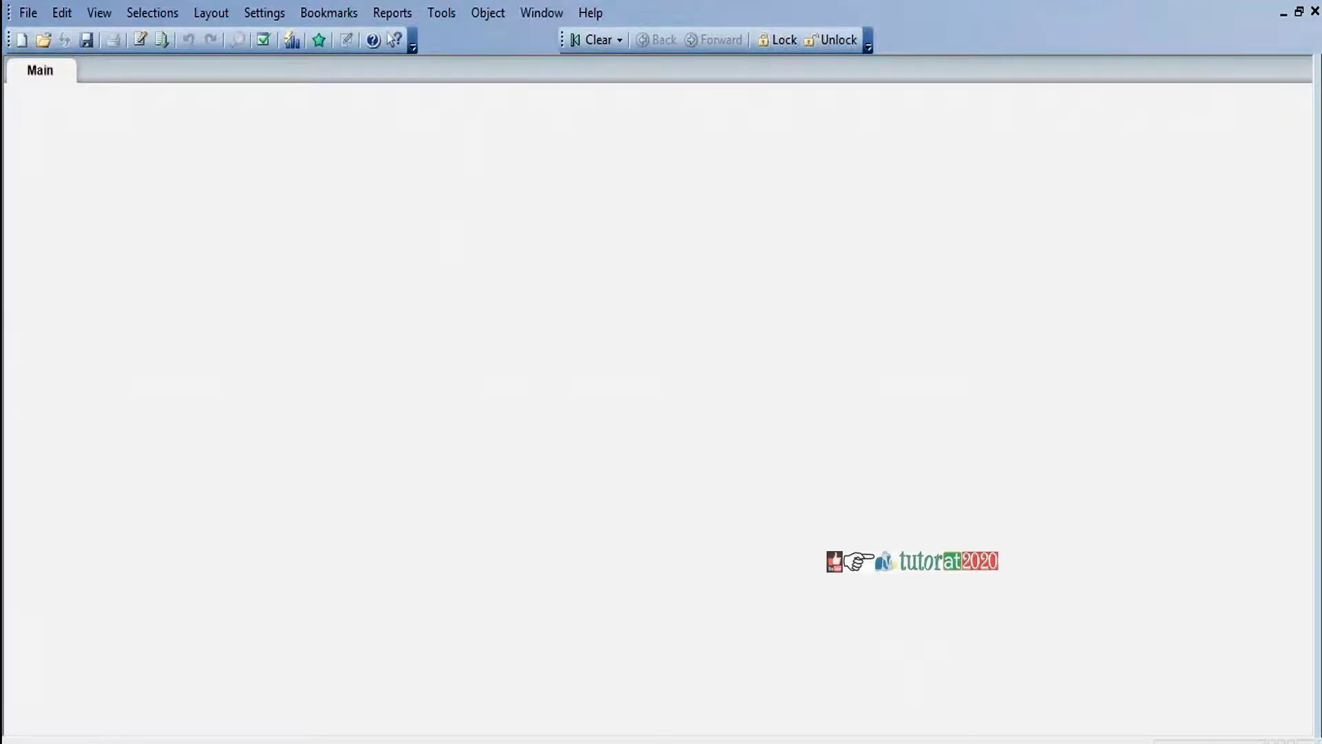
Reopen the script and comment out everything from the Country1 label through the last STORE statement.
{"action": "key", "text": "ctrl+e"}
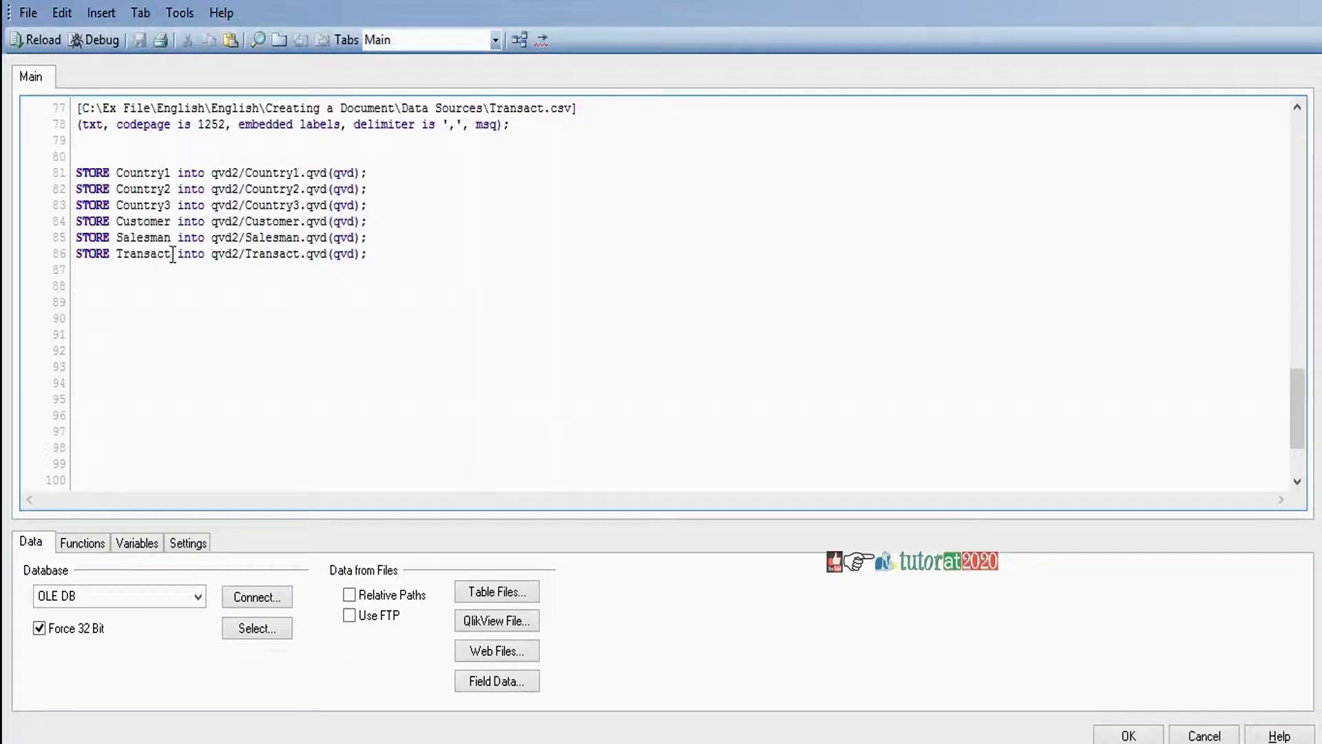
{"action": "left_click", "coordinate": [164, 311]}
{"action": "key", "text": "shift+Up"}
{"action": "key", "text": "shift+Up"}
{"action": "key", "text": "shift+Up"}
{"action": "key", "text": "shift+Up"}
{"action": "key", "text": "shift+Up"}
{"action": "key", "text": "shift+Up"}
{"action": "key", "text": "shift+Up"}
{"action": "key", "text": "shift+Up"}
{"action": "key", "text": "shift+Up"}
{"action": "key", "text": "shift+Up"}
{"action": "key", "text": "shift+Up"}
{"action": "key", "text": "shift+Up"}
{"action": "key", "text": "shift+Up"}
{"action": "key", "text": "shift+Up"}
{"action": "key", "text": "shift+Up"}
{"action": "key", "text": "shift+Up"}
{"action": "key", "text": "shift+Up"}
{"action": "key", "text": "shift+Up"}
{"action": "key", "text": "shift+Up"}
{"action": "key", "text": "shift+Up"}
{"action": "key", "text": "shift+Up"}
{"action": "key", "text": "shift+Up"}
{"action": "key", "text": "shift+Up"}
{"action": "key", "text": "shift+Up"}
{"action": "key", "text": "shift+Up"}
{"action": "key", "text": "shift+Up"}
{"action": "key", "text": "shift+Up"}
{"action": "key", "text": "shift+Up"}
{"action": "key", "text": "shift+Up"}
{"action": "key", "text": "shift+Up"}
{"action": "key", "text": "shift+Up"}
{"action": "key", "text": "shift+Up"}
{"action": "key", "text": "shift+Up"}
{"action": "key", "text": "shift+Up"}
{"action": "key", "text": "shift+Up"}
{"action": "key", "text": "shift+Up"}
{"action": "key", "text": "shift+Up"}
{"action": "key", "text": "shift+Up"}
{"action": "key", "text": "shift+Up"}
{"action": "key", "text": "shift+Up"}
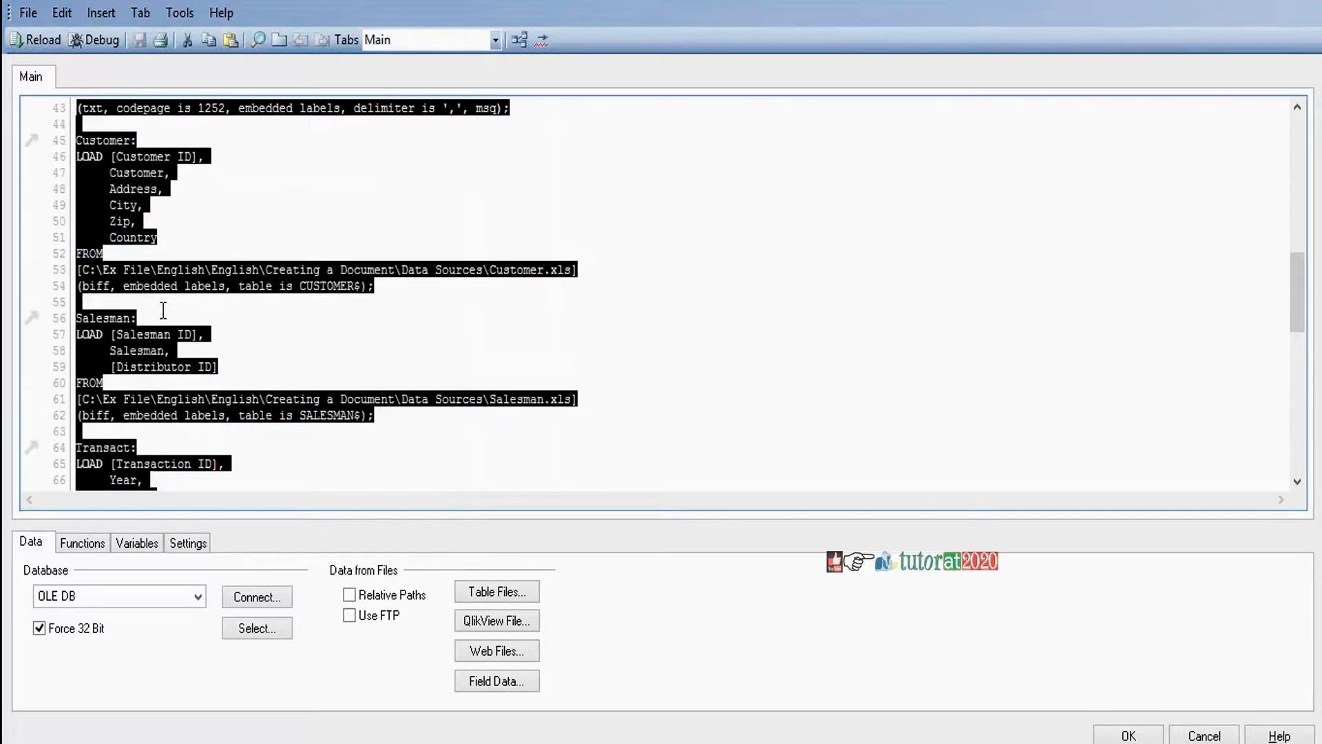
{"action": "key", "text": "shift+Up"}
{"action": "key", "text": "shift+Up"}
{"action": "key", "text": "shift+Up"}
{"action": "key", "text": "shift+Up"}
{"action": "key", "text": "shift+Up"}
{"action": "key", "text": "shift+Up"}
{"action": "key", "text": "shift+Up"}
{"action": "key", "text": "shift+Up"}
{"action": "key", "text": "shift+Up"}
{"action": "key", "text": "shift+Up"}
{"action": "key", "text": "shift+Up"}
{"action": "key", "text": "shift+Up"}
{"action": "key", "text": "shift+Up"}
{"action": "key", "text": "shift+Up"}
{"action": "key", "text": "shift+Up"}
{"action": "key", "text": "shift+Up"}
{"action": "key", "text": "shift+Up"}
{"action": "key", "text": "shift+Up"}
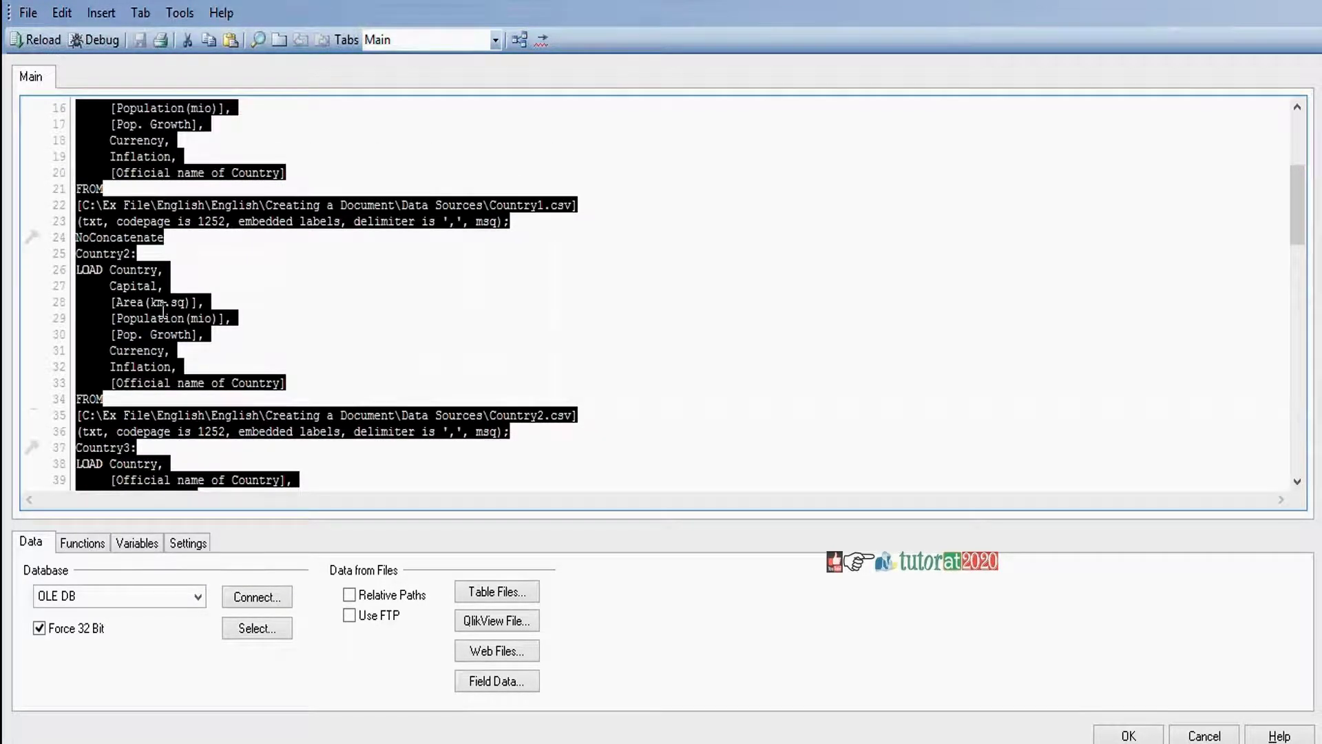
{"action": "key", "text": "shift+Down"}
{"action": "key", "text": "shift+Down"}
{"action": "key", "text": "shift+Down"}
{"action": "key", "text": "shift+Down"}
{"action": "key", "text": "shift+Down"}
{"action": "key", "text": "shift+Down"}
{"action": "key", "text": "shift+Down"}
{"action": "key", "text": "shift+Down"}
{"action": "key", "text": "shift+Down"}
{"action": "key", "text": "shift+Down"}
{"action": "key", "text": "shift+Down"}
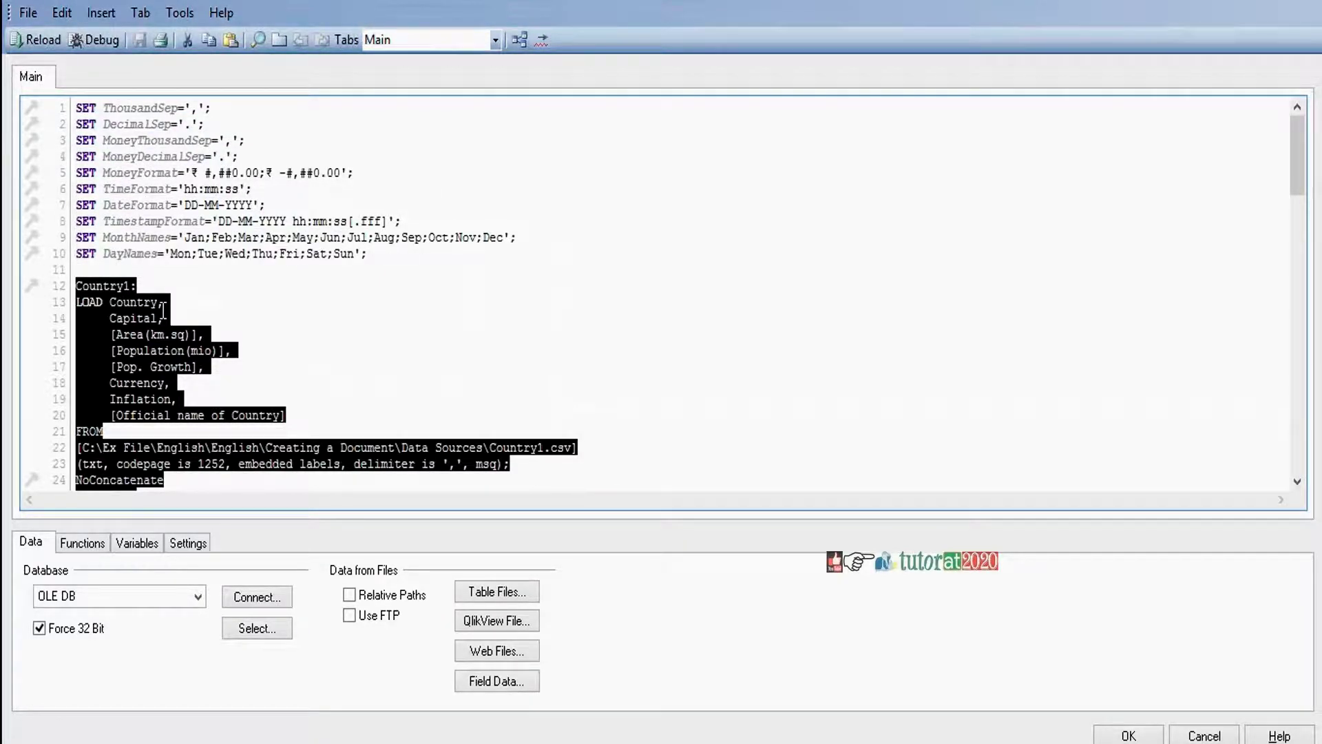
{"action": "right_click", "coordinate": [76, 303]}
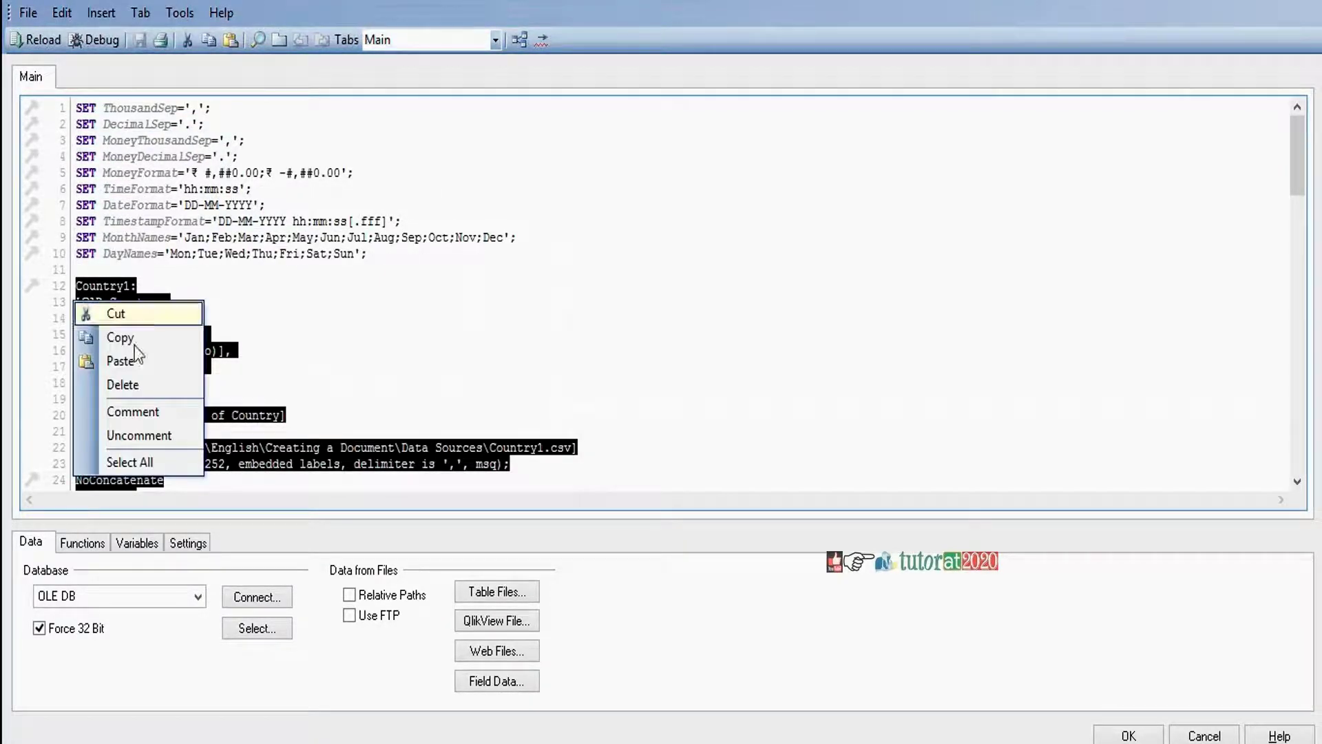
{"action": "left_click", "coordinate": [154, 416]}
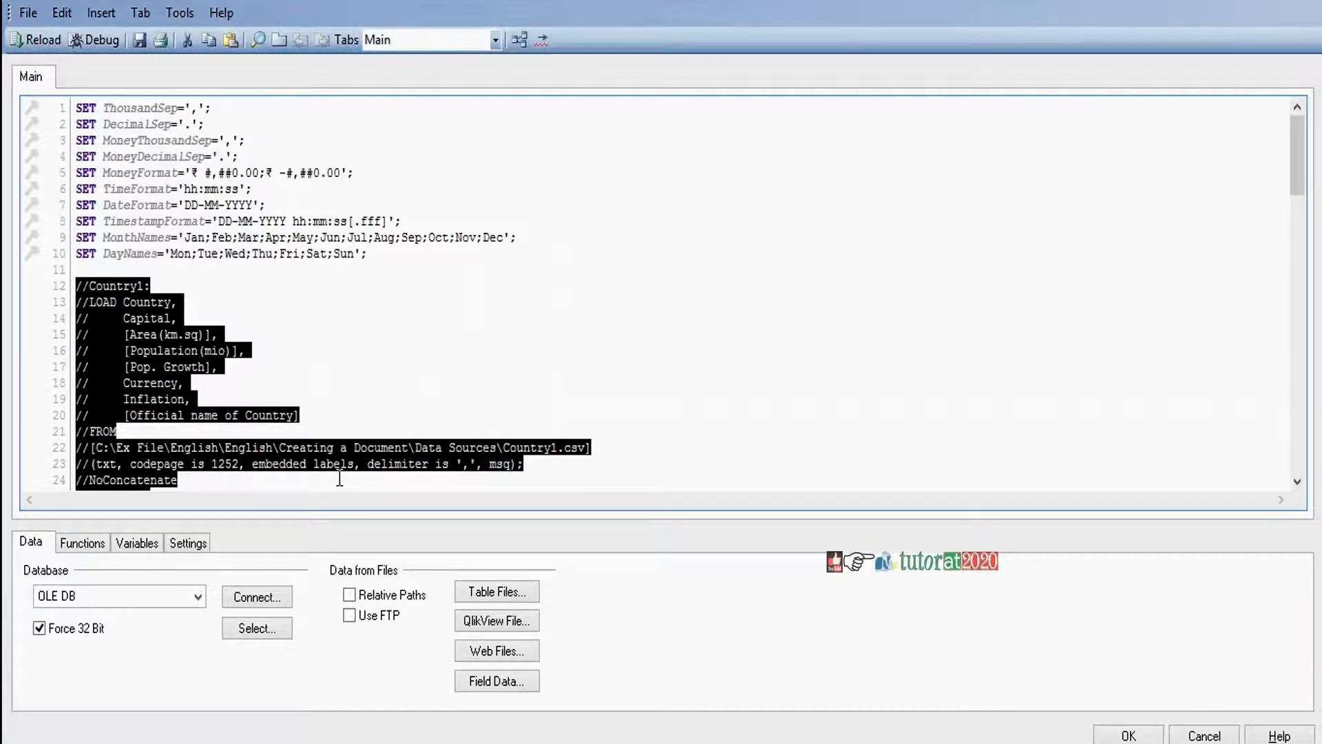
{"action": "left_click", "coordinate": [383, 463]}
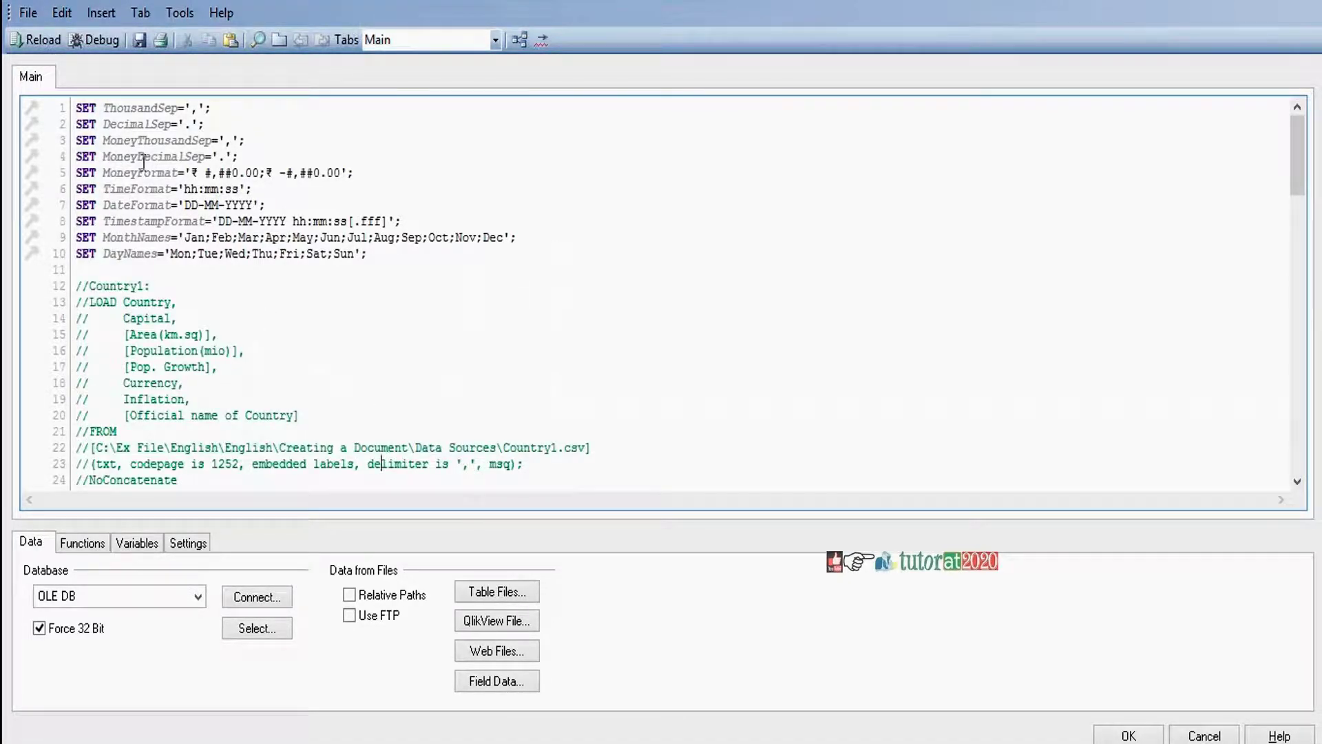
Add a new script tab named QVDs.
{"action": "left_click", "coordinate": [144, 18]}
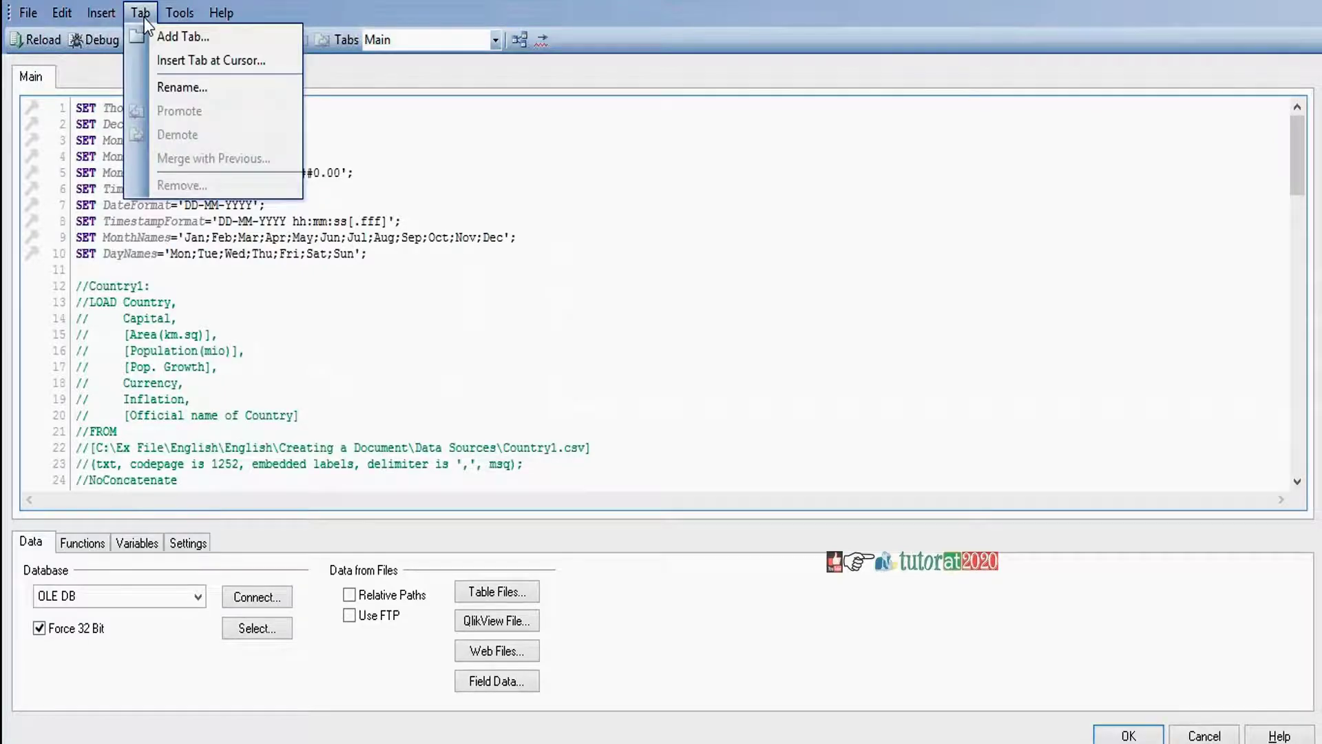
{"action": "left_click", "coordinate": [164, 32]}
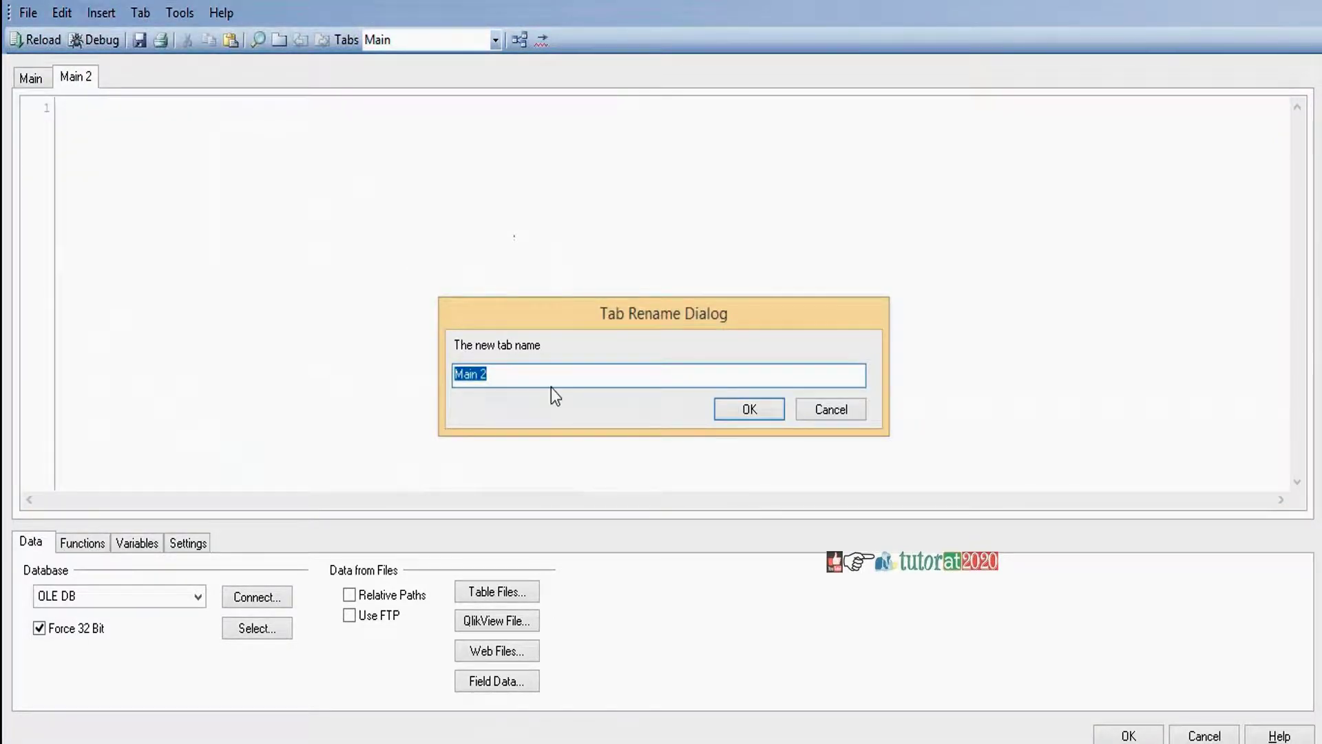
{"action": "type", "text": "QVDs"}
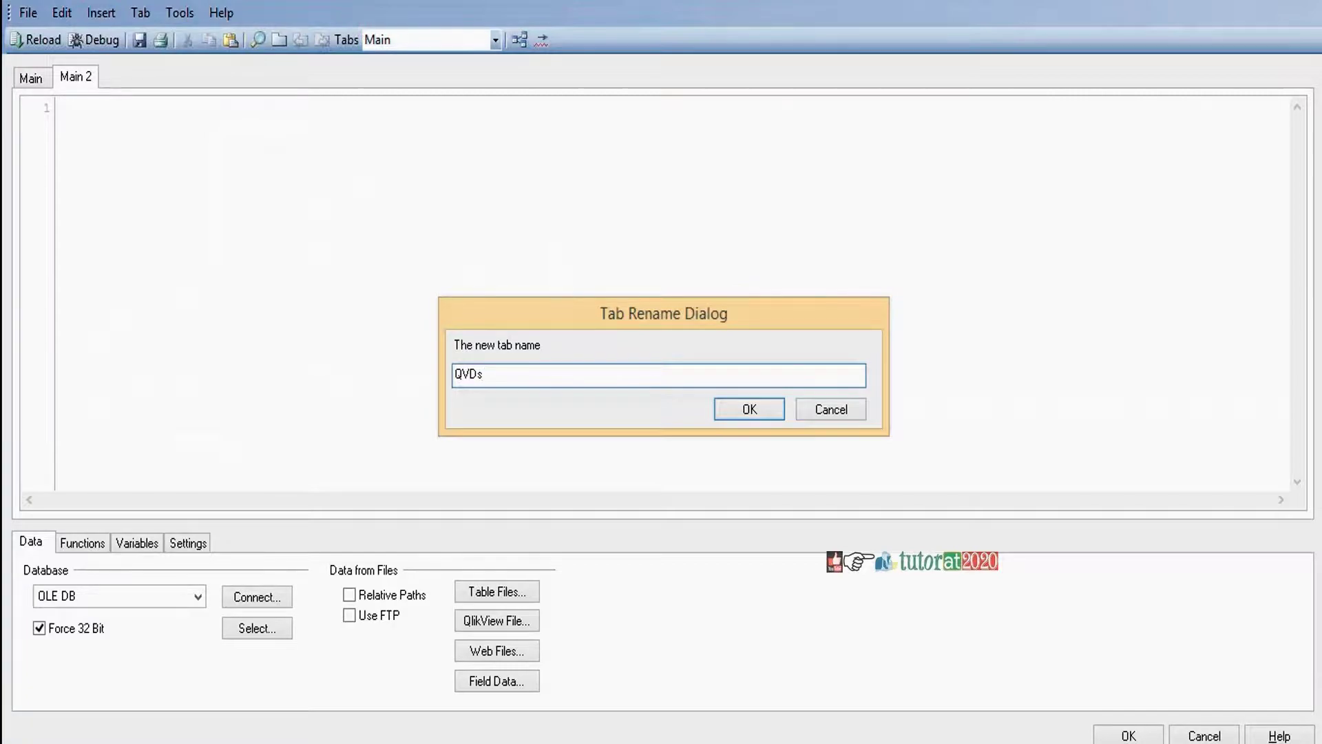
{"action": "left_click", "coordinate": [759, 411]}
Add load statements for the stored QVD files in C:\qvclass\qvd2 to the QVDs script and reload it, adding no fields to the sheet.
{"action": "left_click", "coordinate": [496, 592]}
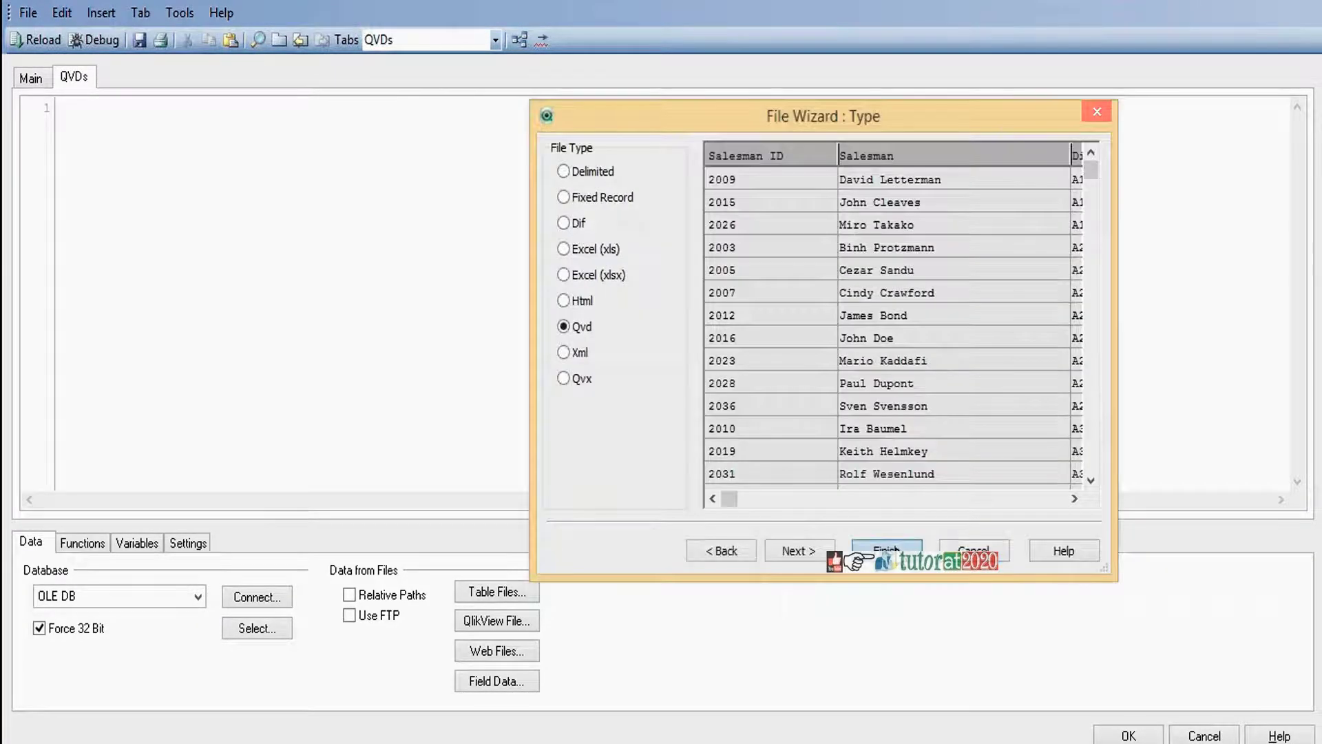
{"action": "left_click", "coordinate": [888, 551]}
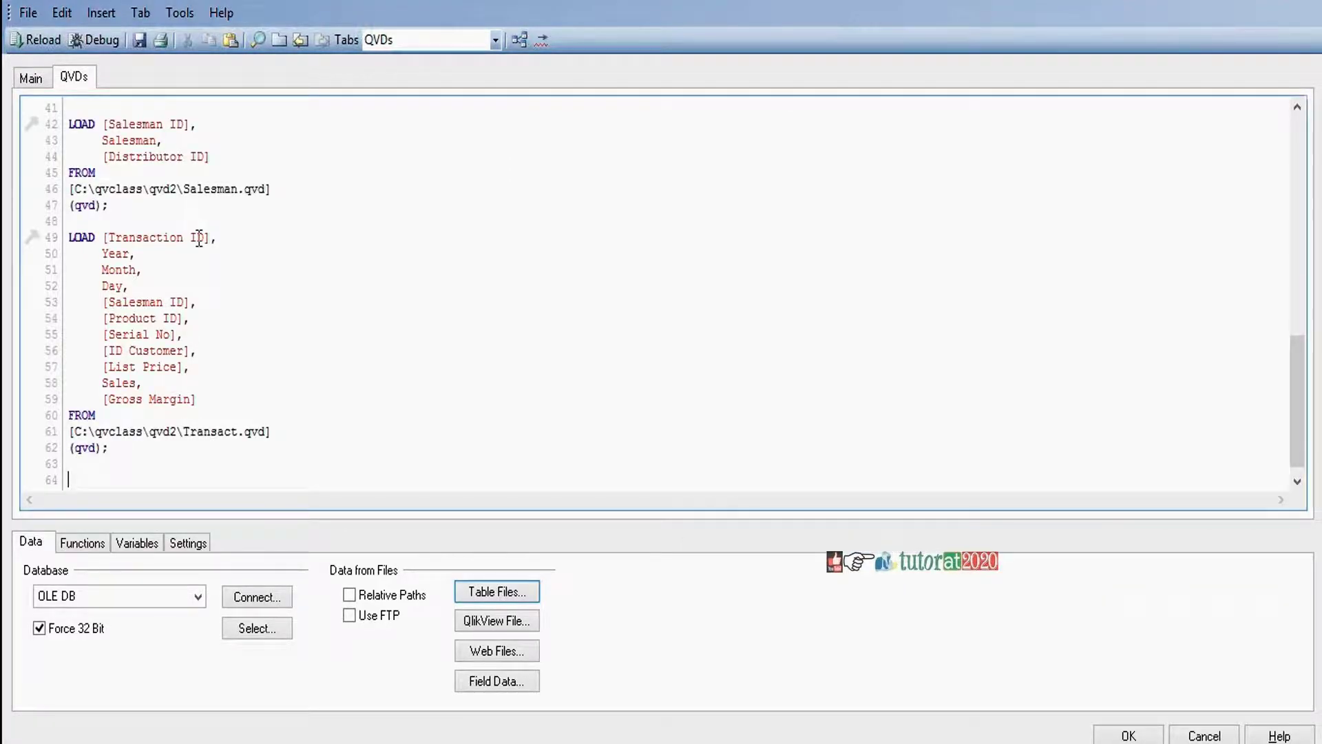
{"action": "left_click", "coordinate": [42, 40]}
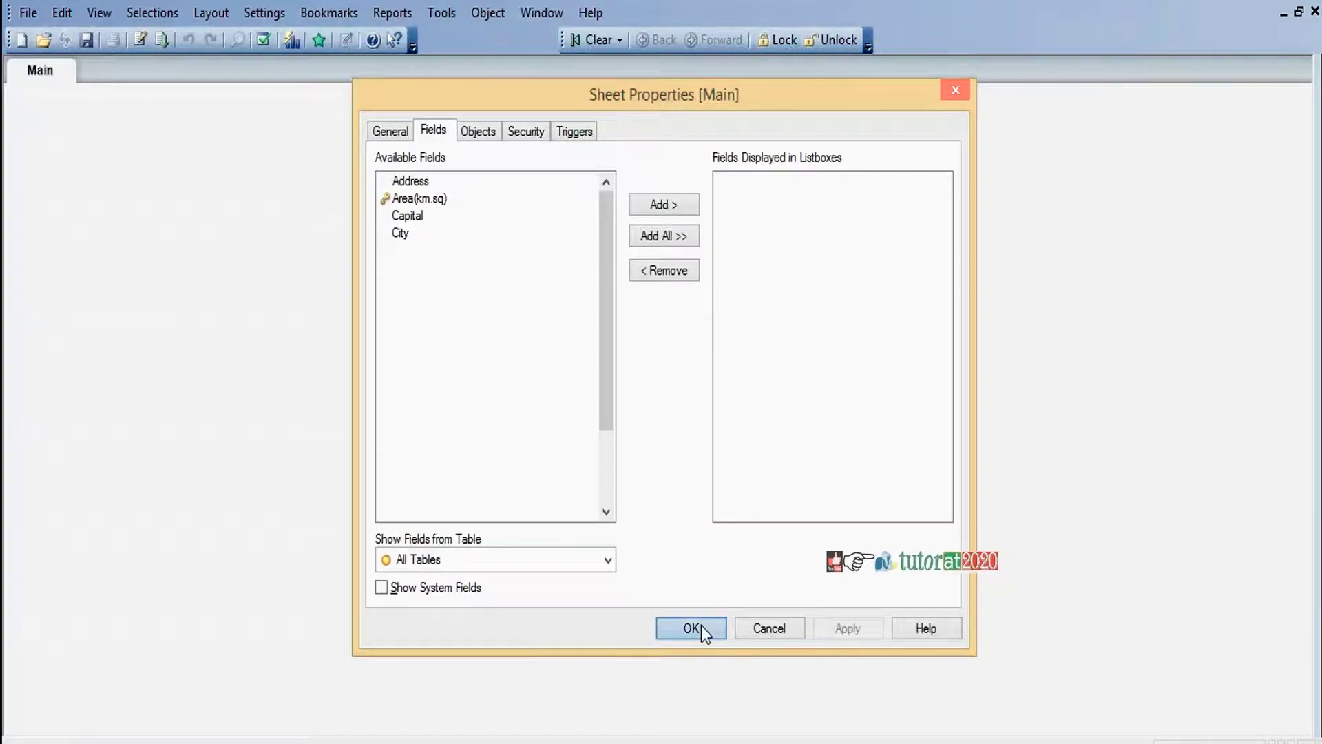
{"action": "left_click", "coordinate": [691, 627]}
Examine how the loaded tables are linked in the table viewer, highlighting the synthetic key of Country3, and close the viewer.
{"action": "key", "text": "ctrl+t"}
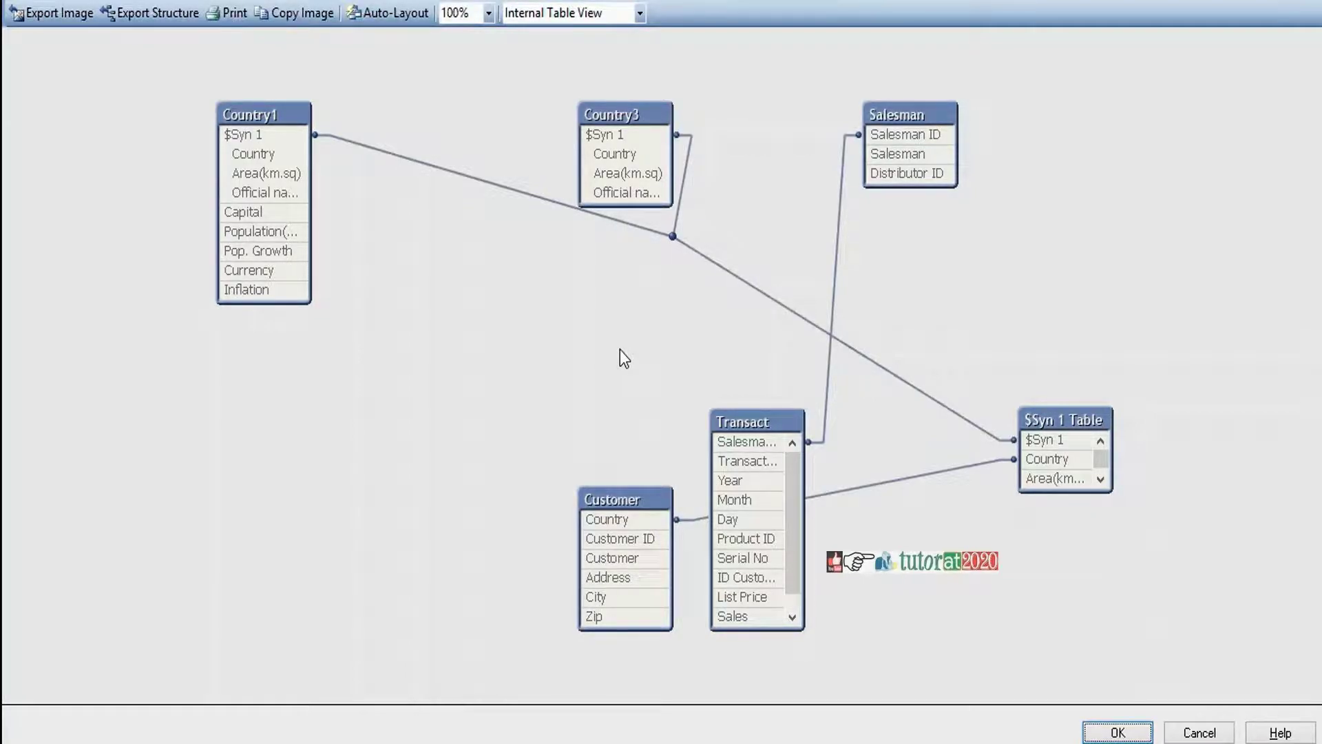
{"action": "left_click", "coordinate": [609, 135]}
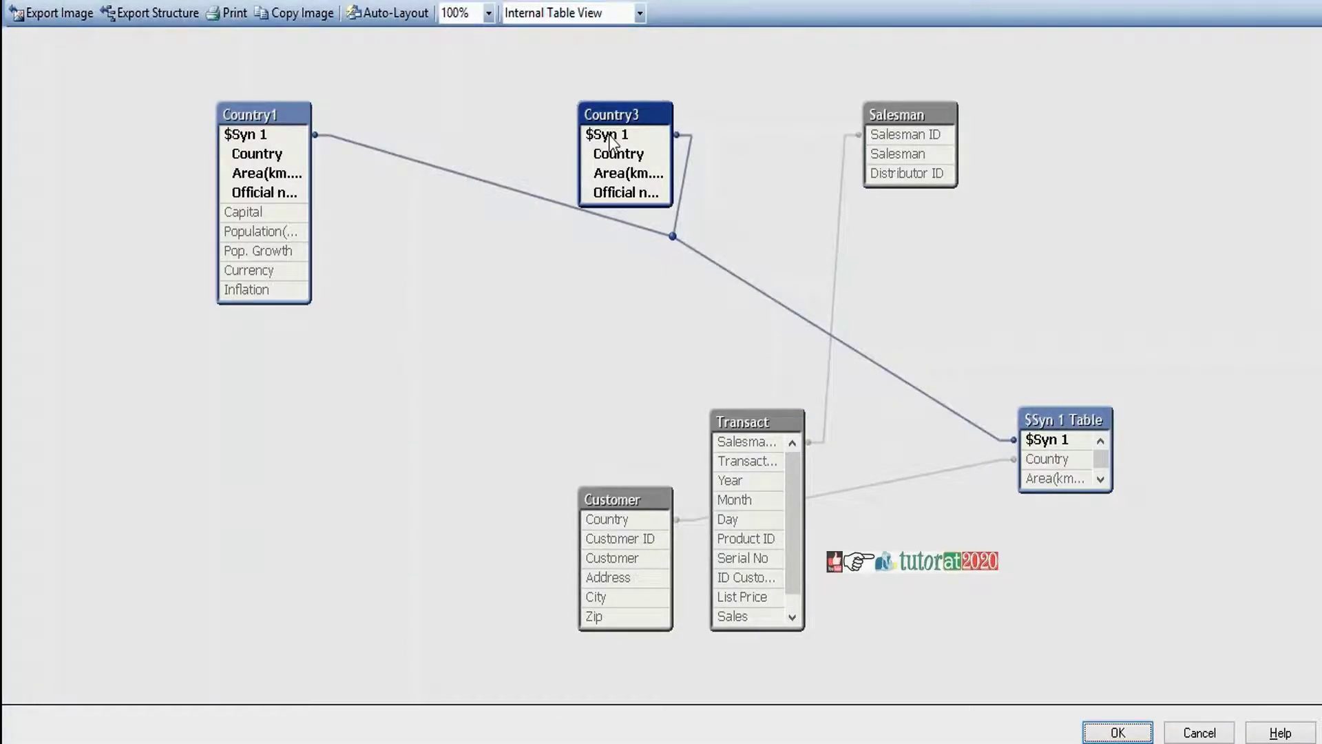
{"action": "left_click", "coordinate": [961, 323]}
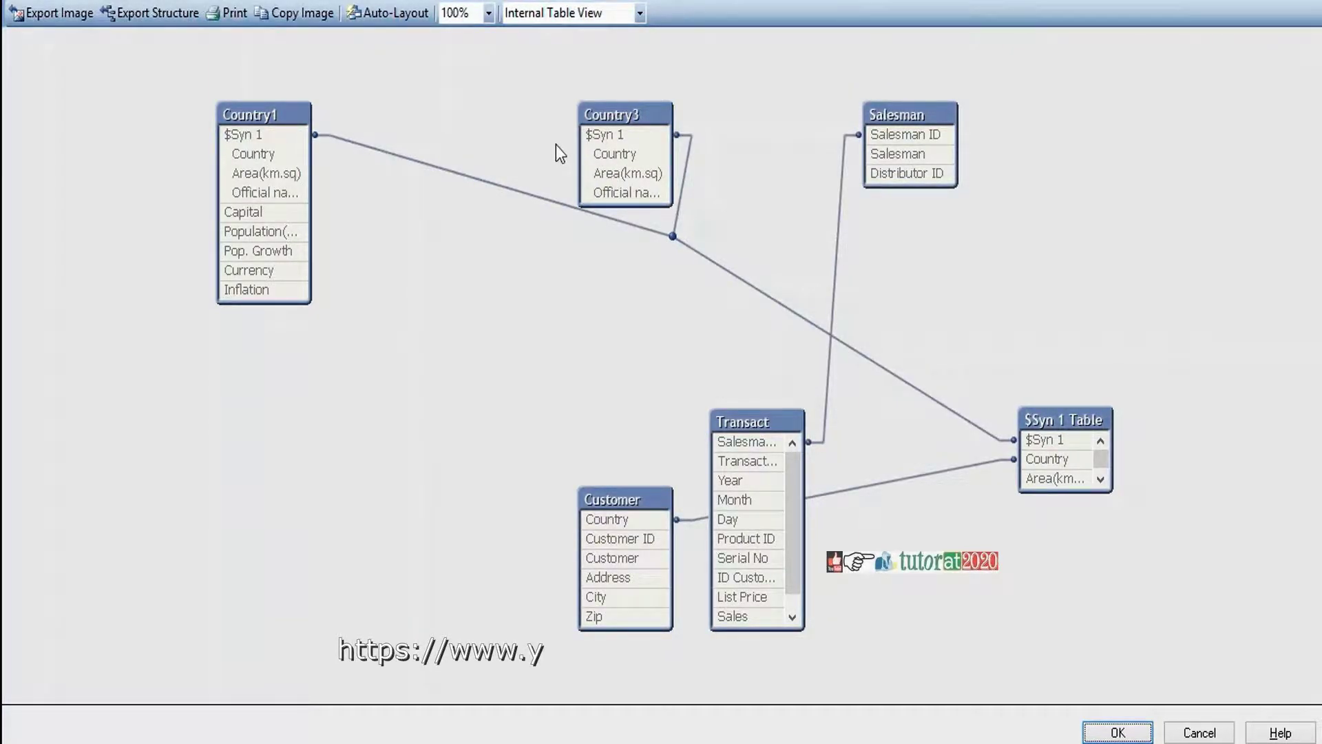
{"action": "mouse_move", "coordinate": [631, 135]}
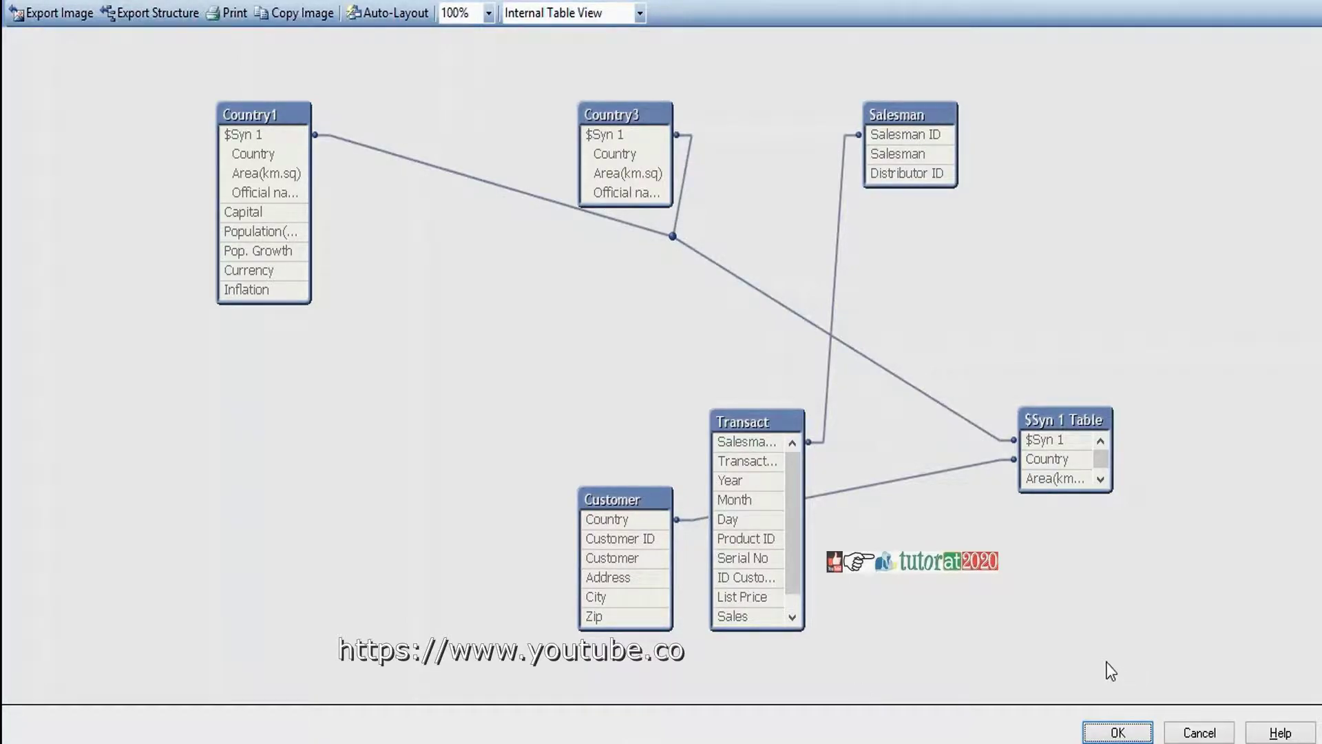
{"action": "left_click", "coordinate": [1117, 731]}
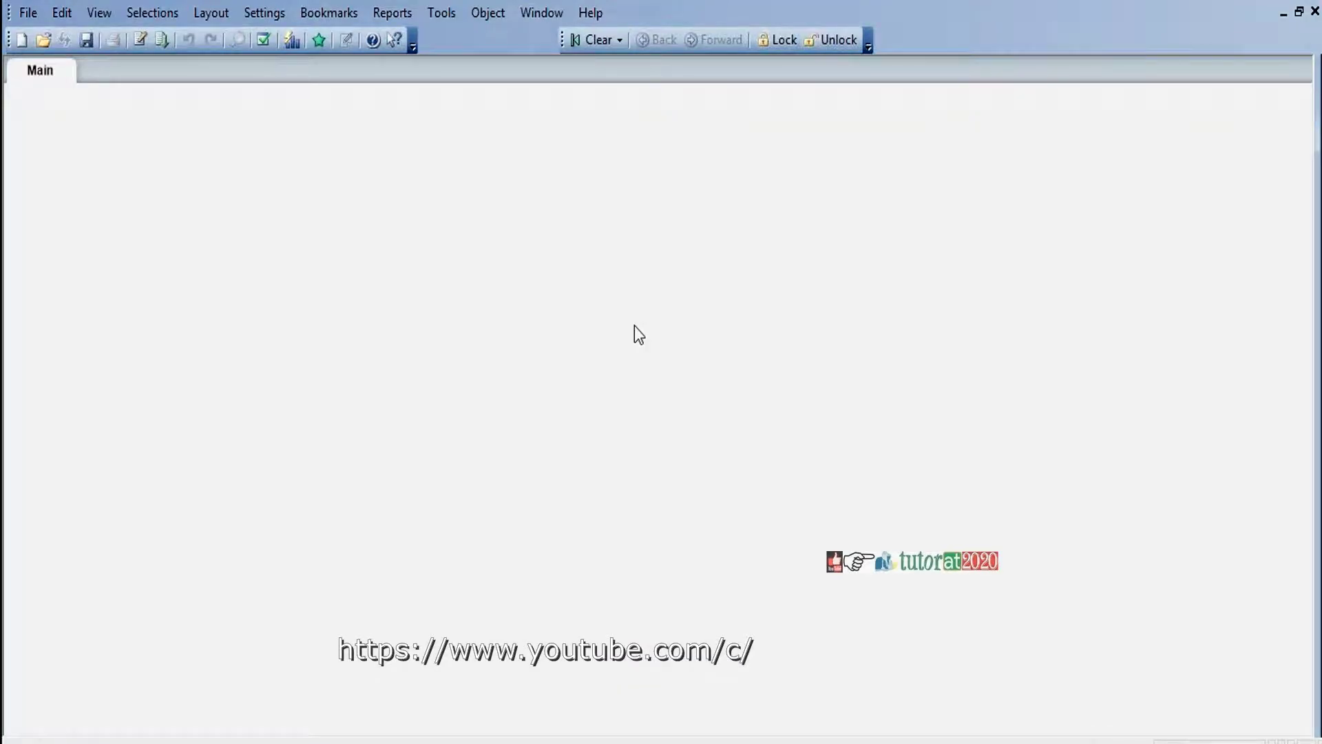
Reopen the script and review the Country1.qvd and Country2.qvd load statements at the start of the QVDs script.
{"action": "key", "text": "ctrl+e"}
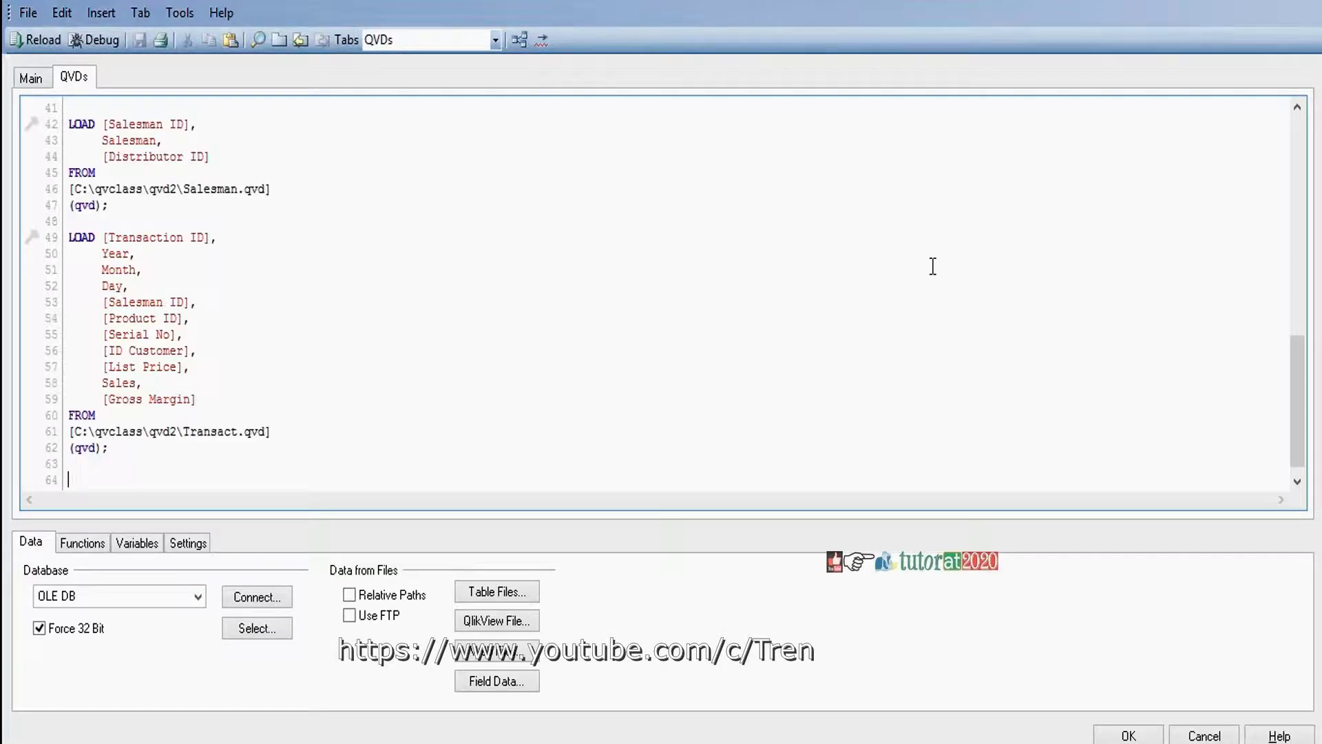
{"action": "left_click_drag", "start_coordinate": [1307, 389], "coordinate": [1306, 157]}
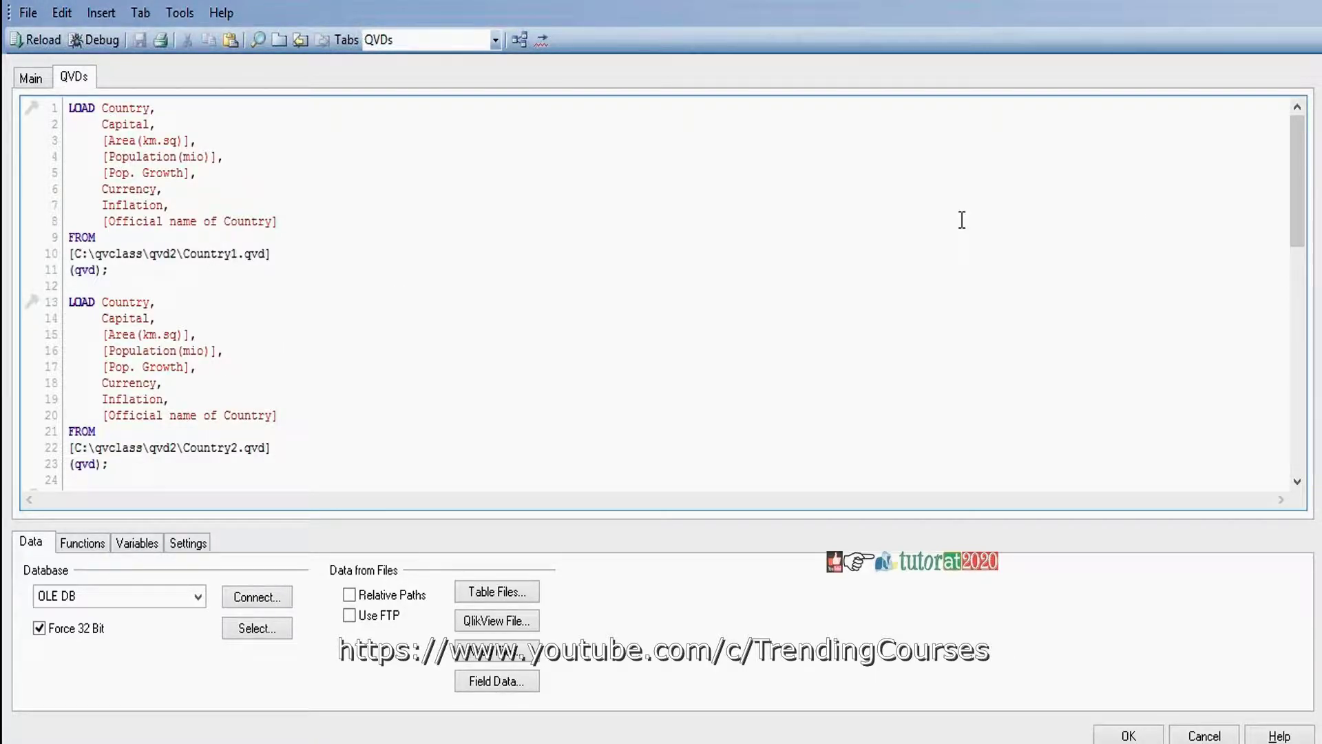
Add a Concatenate prefix before the Country3.qvd load statement and reload the script, adding no fields to the sheet.
{"action": "left_click_drag", "start_coordinate": [1298, 195], "coordinate": [1317, 274]}
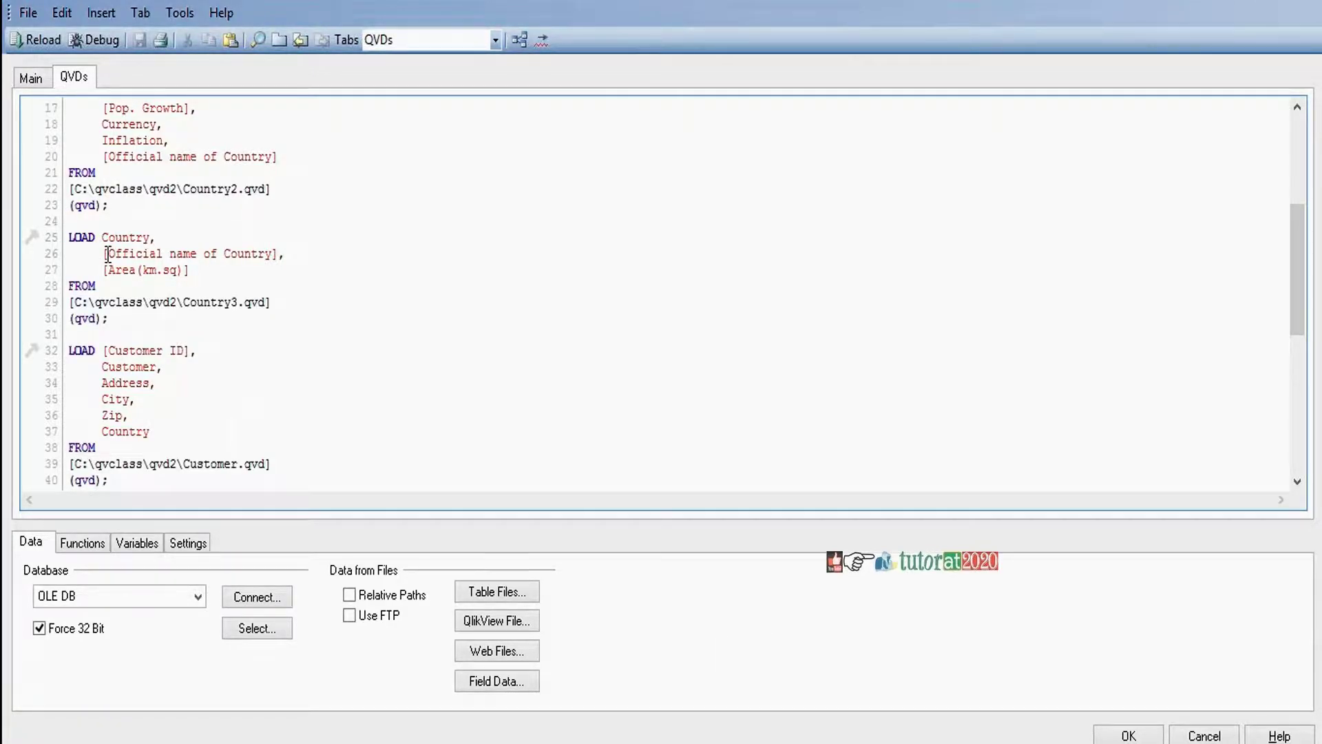
{"action": "type", "text": "con"}
{"action": "key", "text": "Return"}
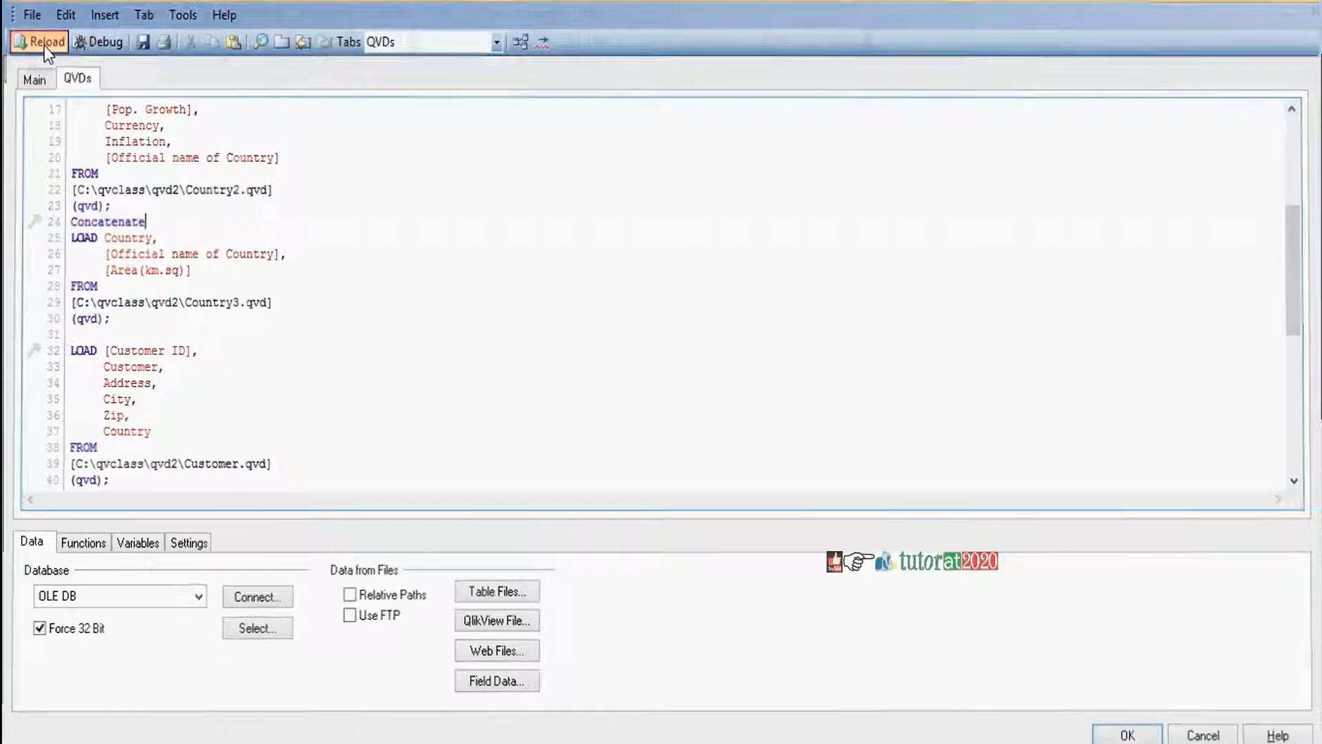
{"action": "left_click", "coordinate": [44, 43]}
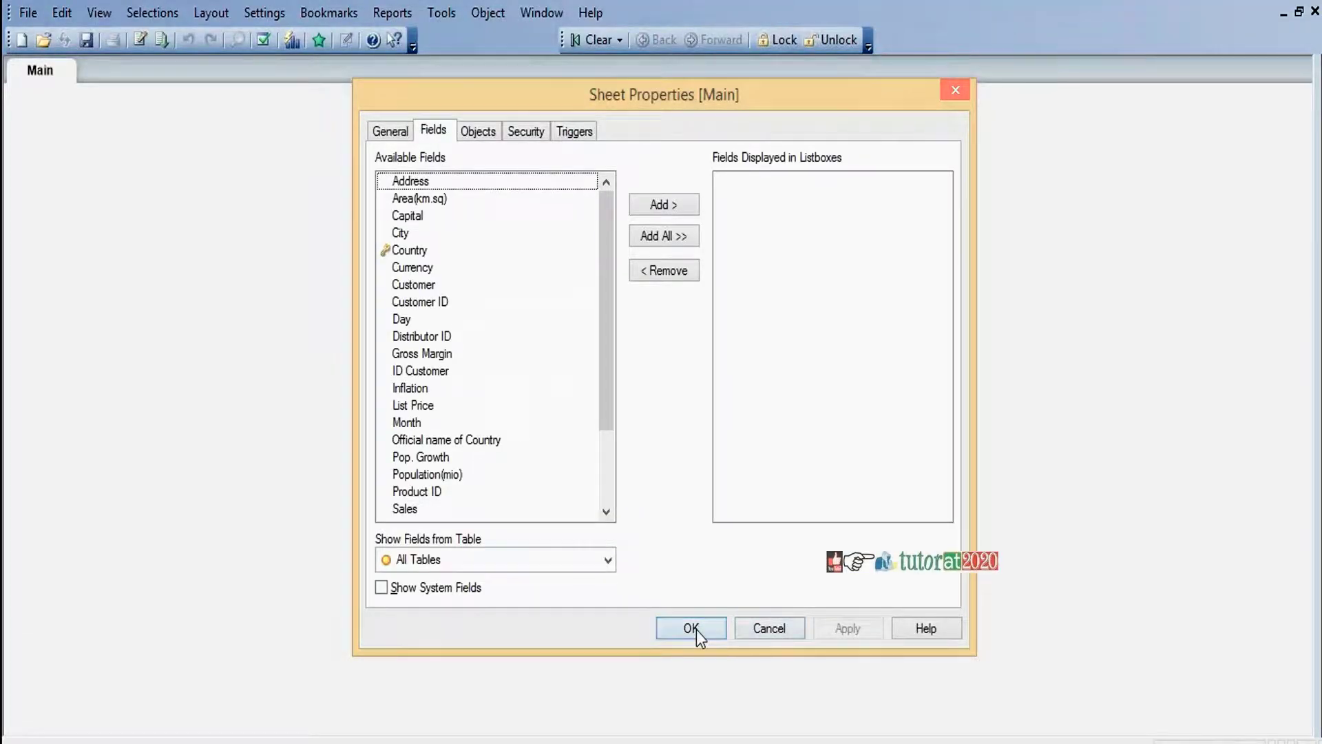
{"action": "left_click", "coordinate": [692, 628]}
Examine the table links in the table viewer, widening the Transact table to read its customer field, and close the viewer.
{"action": "key", "text": "ctrl+t"}
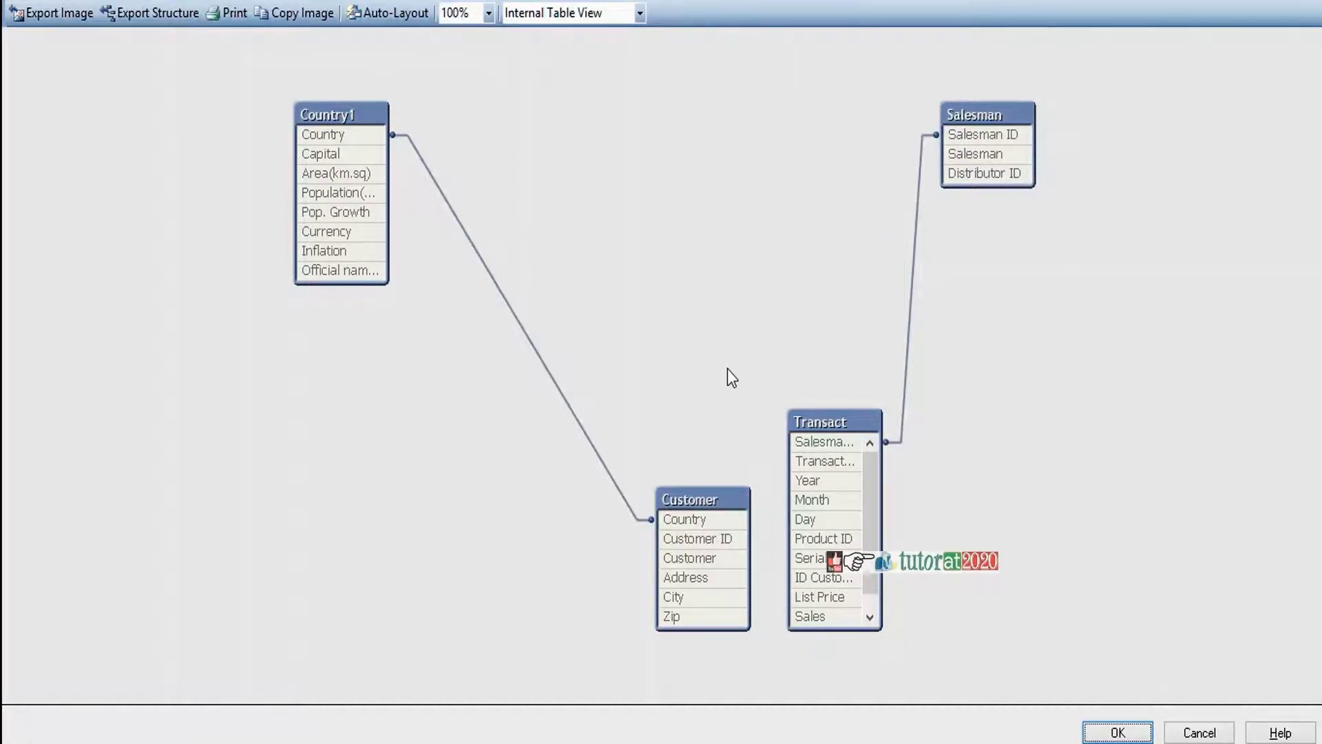
{"action": "mouse_move", "coordinate": [720, 544]}
{"action": "left_click_drag", "start_coordinate": [882, 496], "coordinate": [940, 496]}
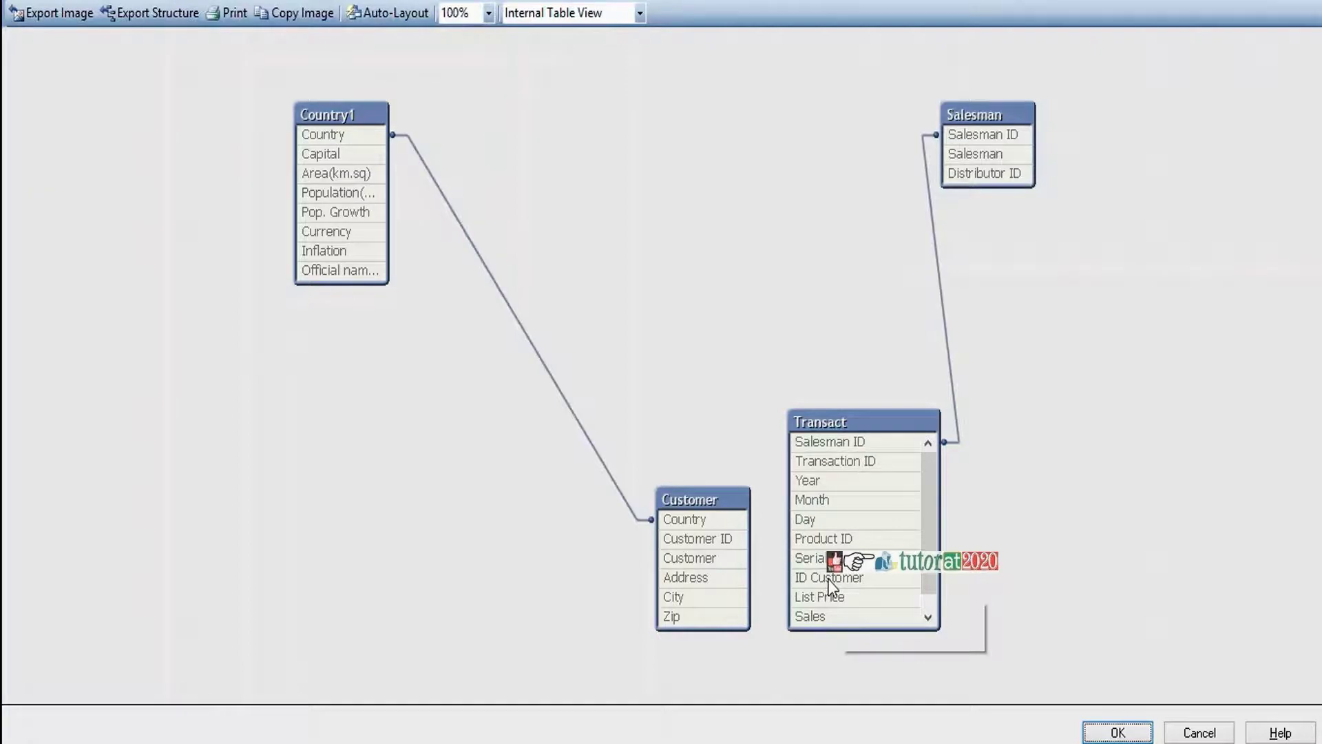
{"action": "mouse_move", "coordinate": [852, 577]}
{"action": "left_click", "coordinate": [1111, 734]}
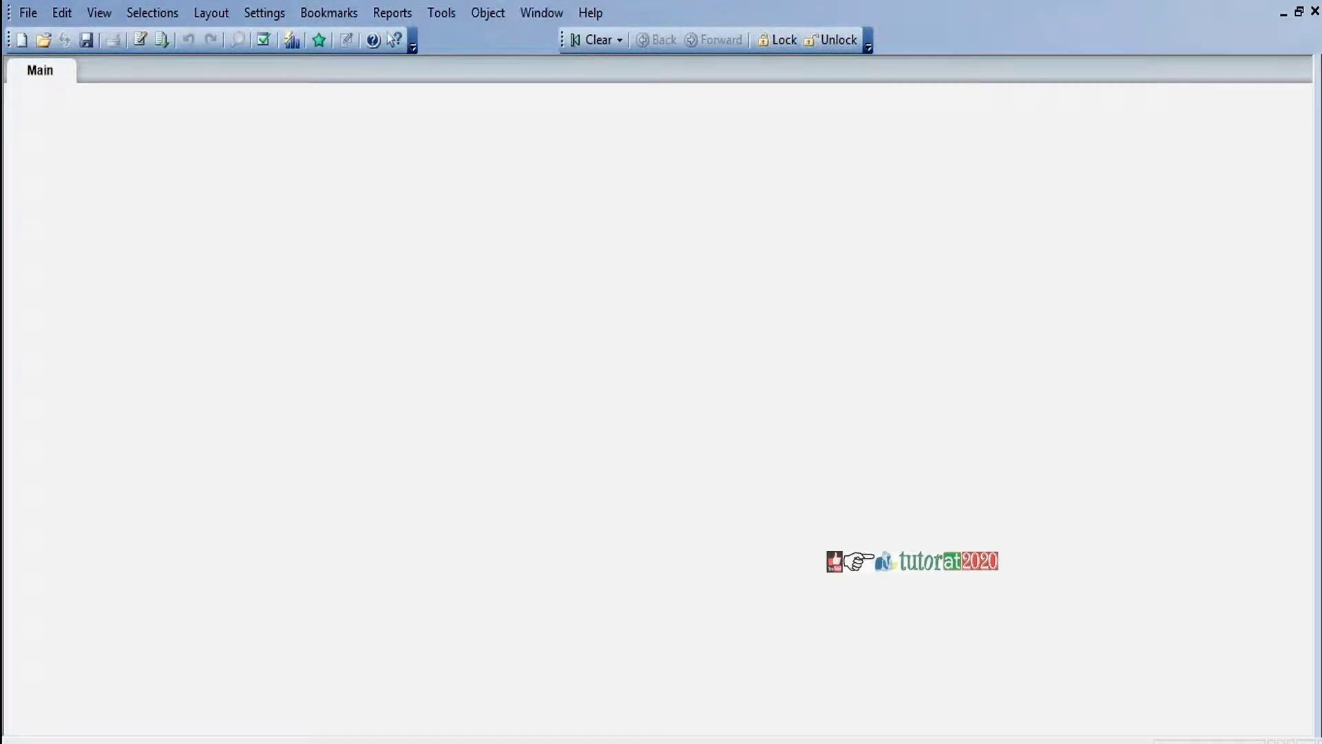
Alias [ID Customer] as [Customer ID] in the Transact.qvd load statement and reload the script, adding no fields to the sheet.
{"action": "key", "text": "ctrl+e"}
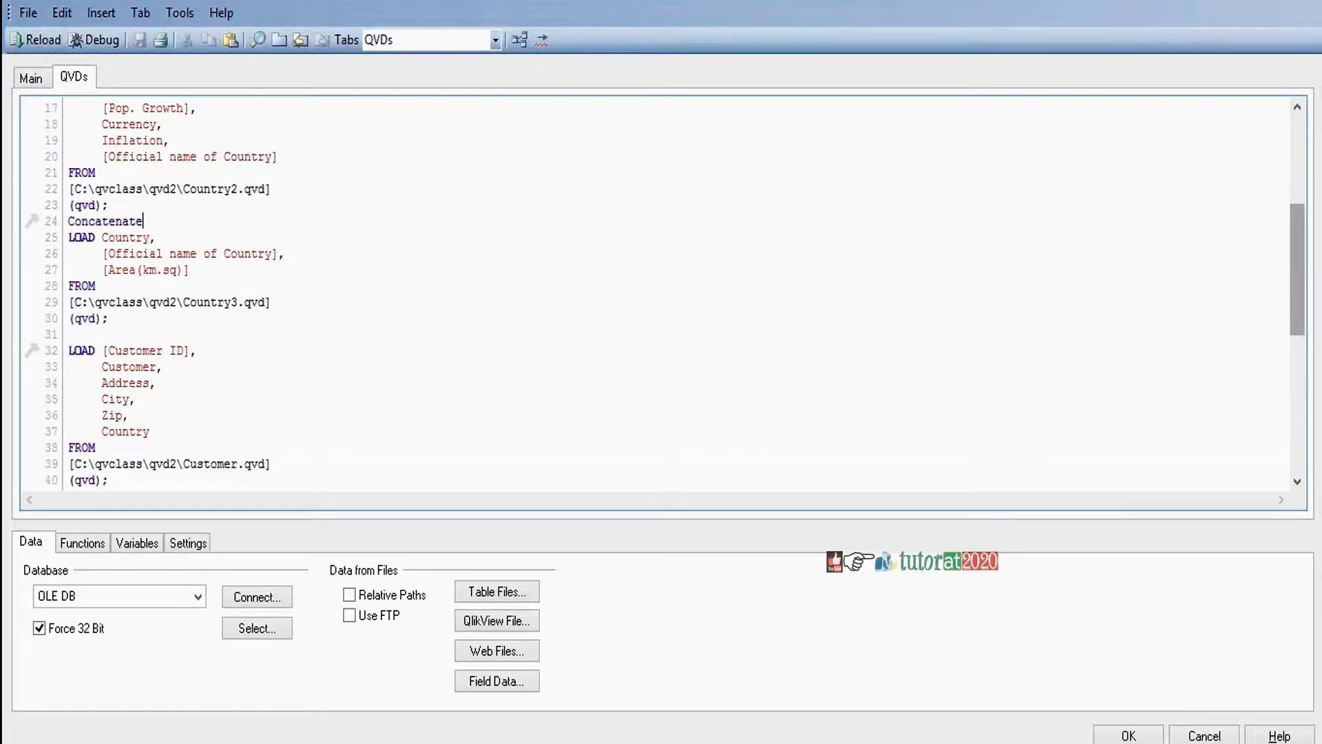
{"action": "left_click_drag", "start_coordinate": [1297, 251], "coordinate": [1297, 406]}
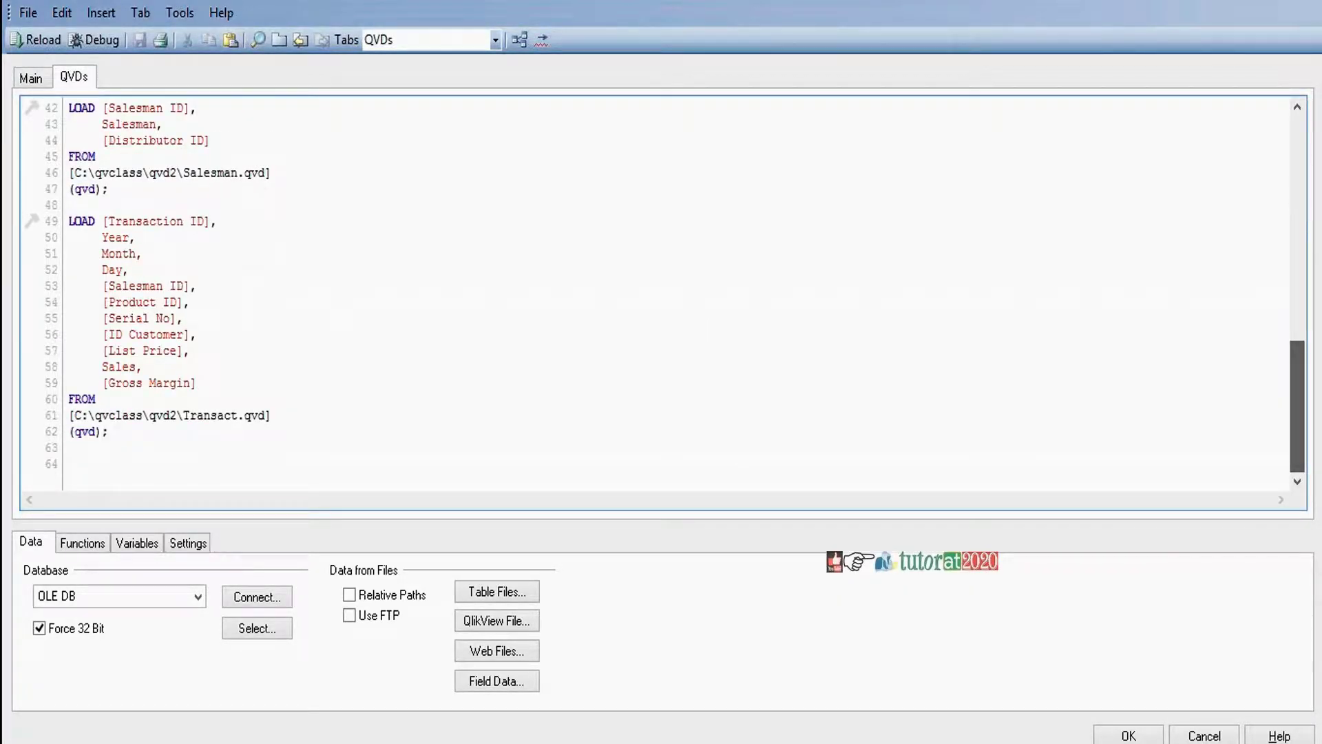
{"action": "left_click", "coordinate": [192, 334]}
{"action": "type", "text": ","}
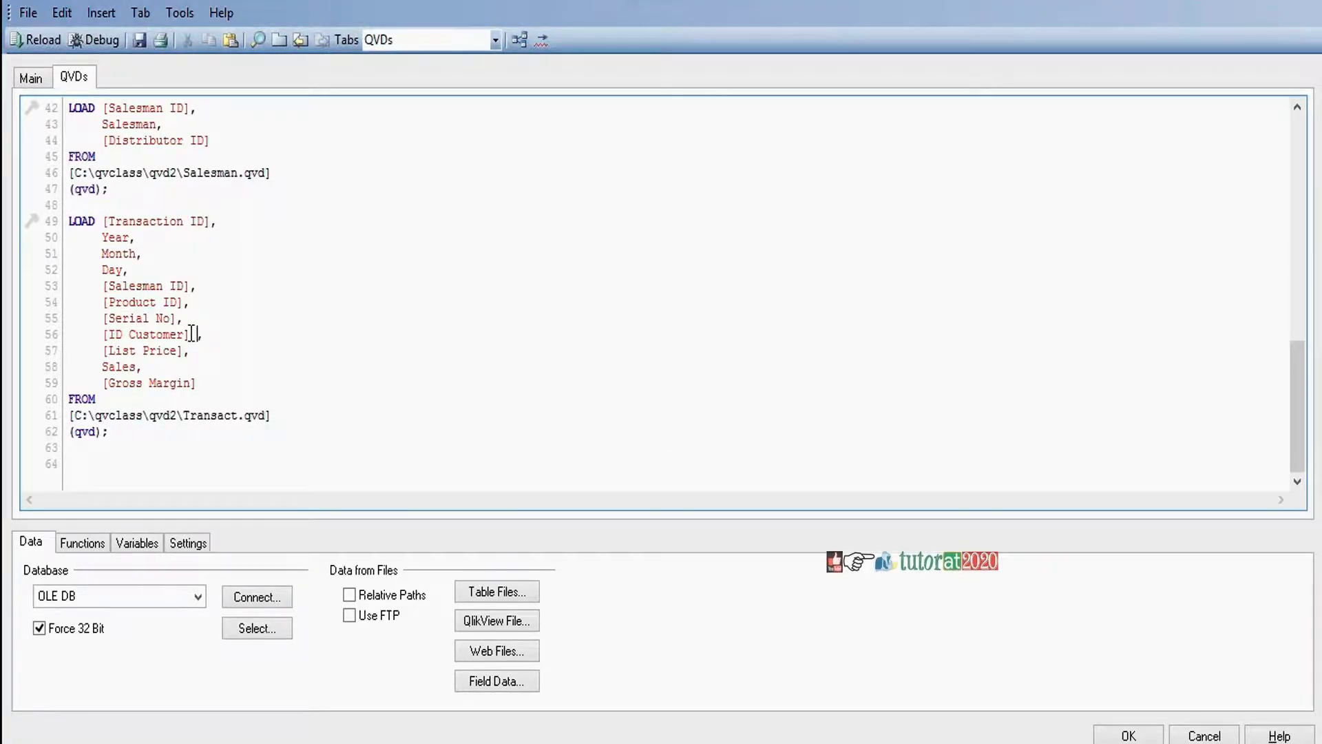
{"action": "type", "text": " as Customer IUD"}
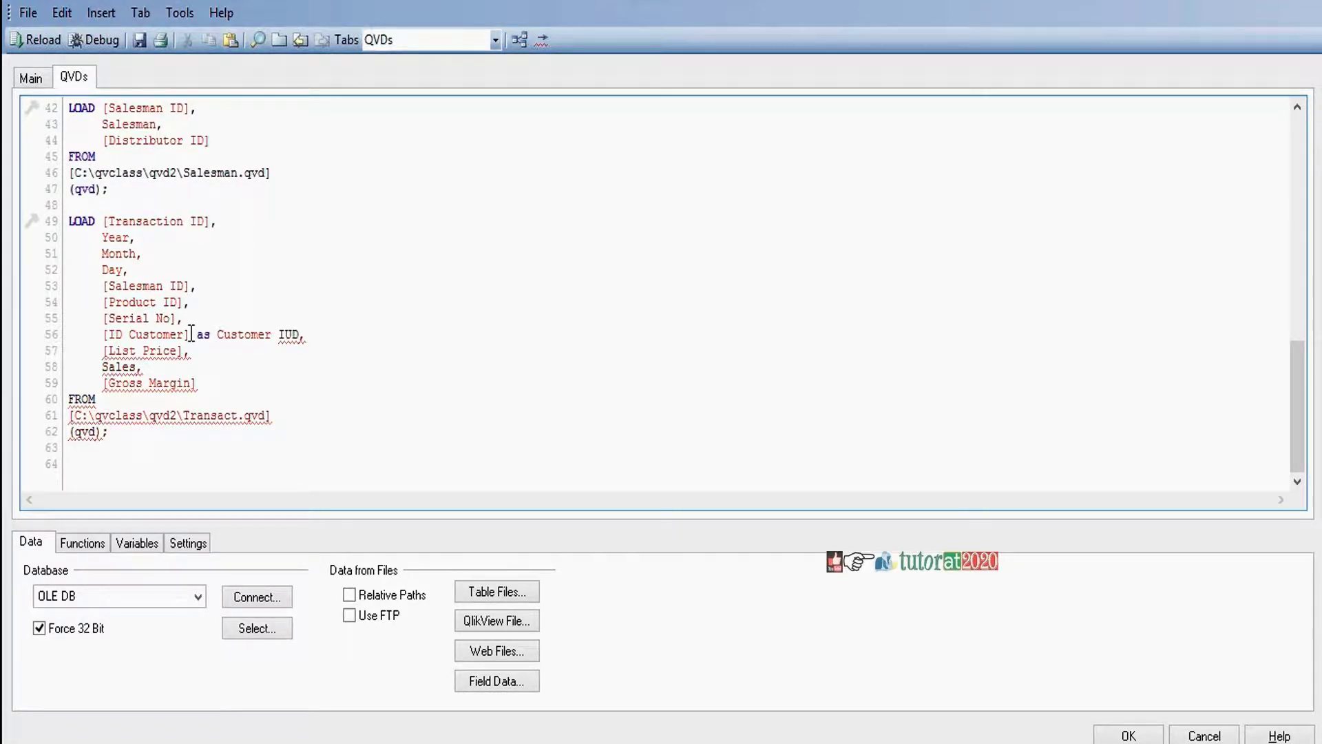
{"action": "key", "text": "BackSpace"}
{"action": "key", "text": "BackSpace"}
{"action": "type", "text": "D]"}
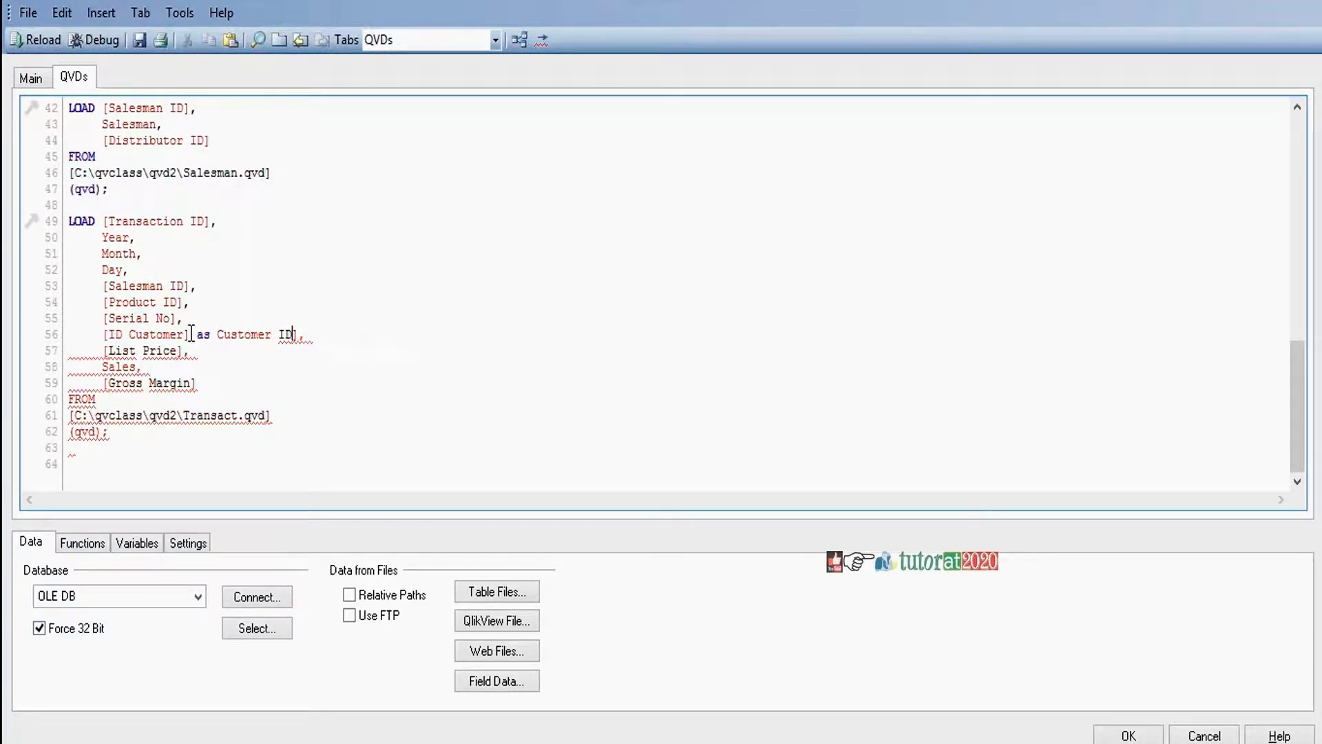
{"action": "type", "text": "["}
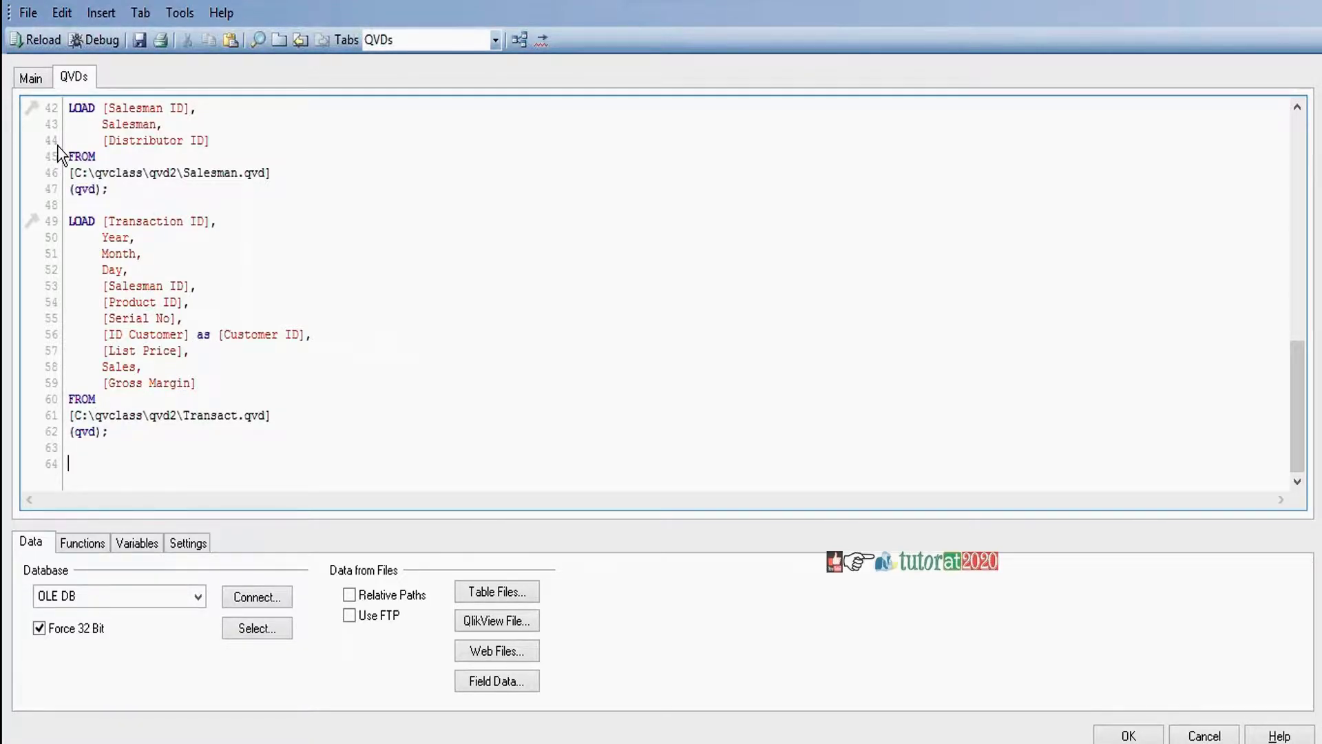
{"action": "left_click", "coordinate": [37, 43]}
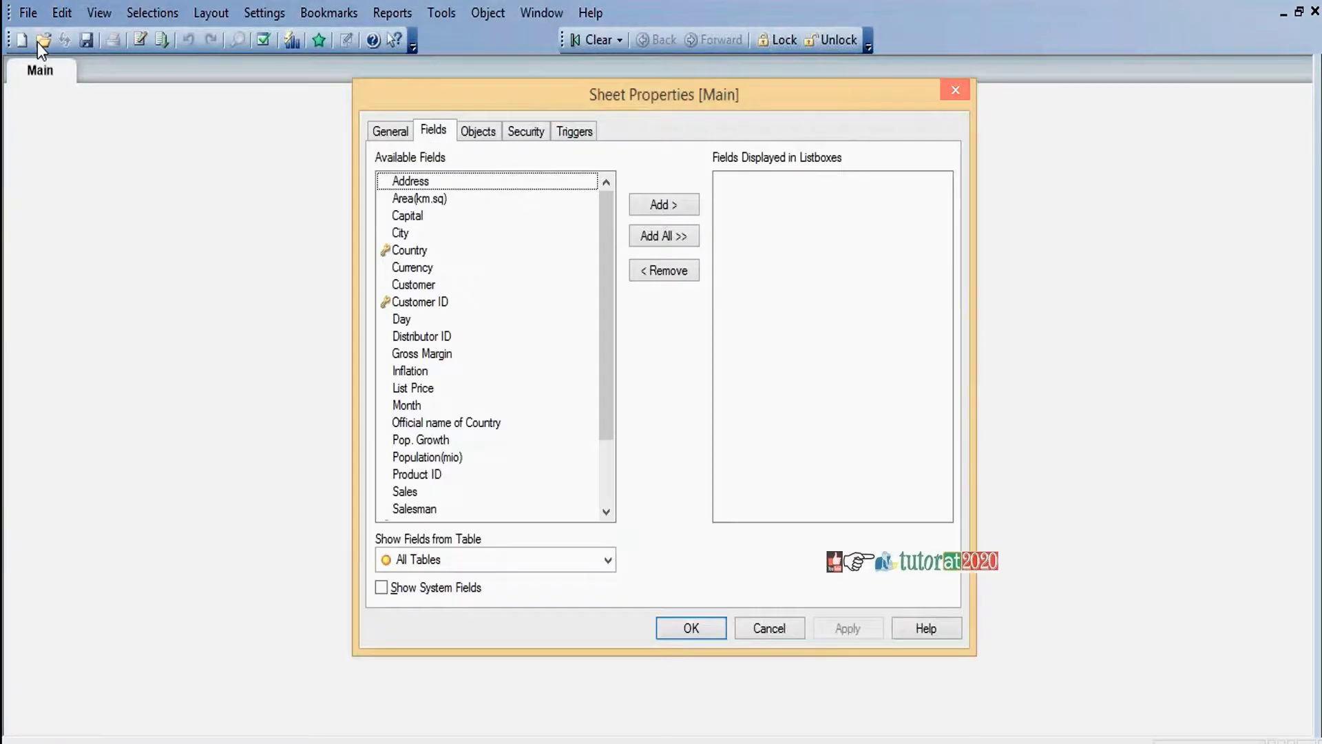
{"action": "left_click", "coordinate": [694, 629]}
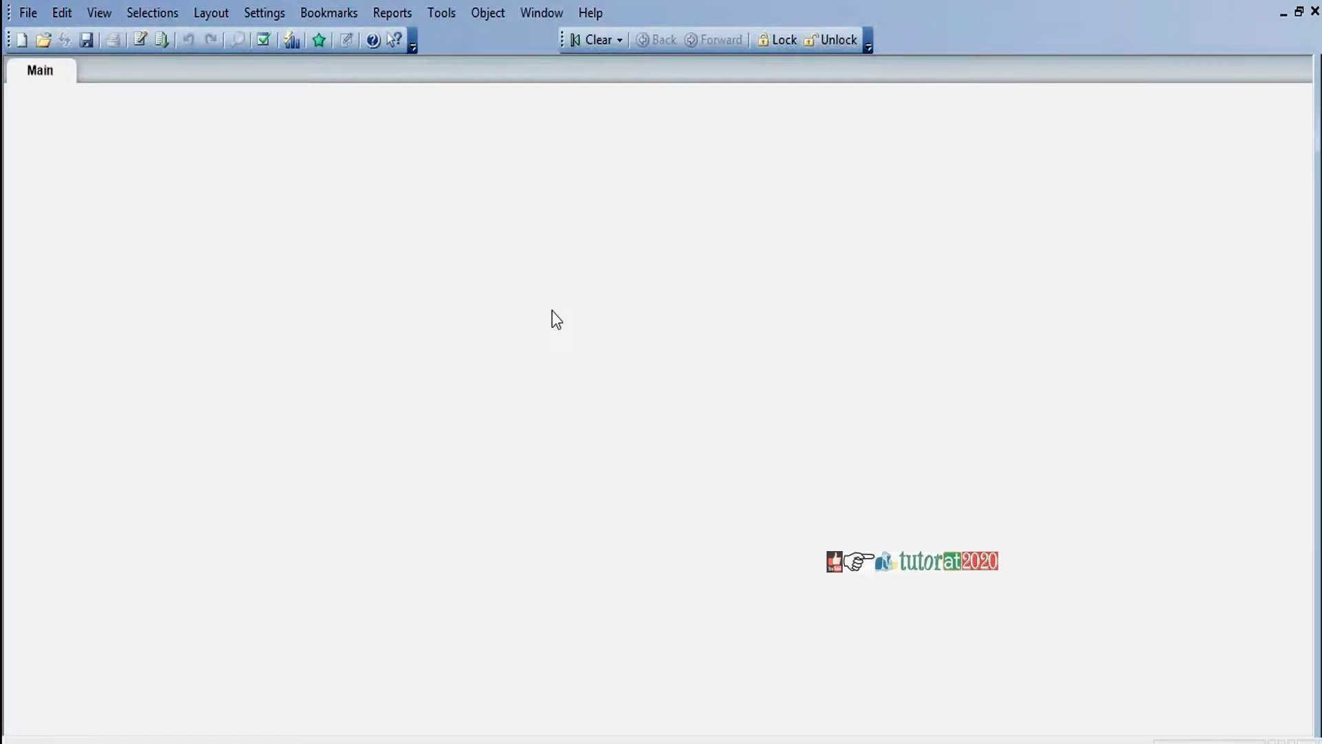
Examine the link between the Customer and Transact tables and the Transact date fields in the table viewer, and close it.
{"action": "key", "text": "ctrl+t"}
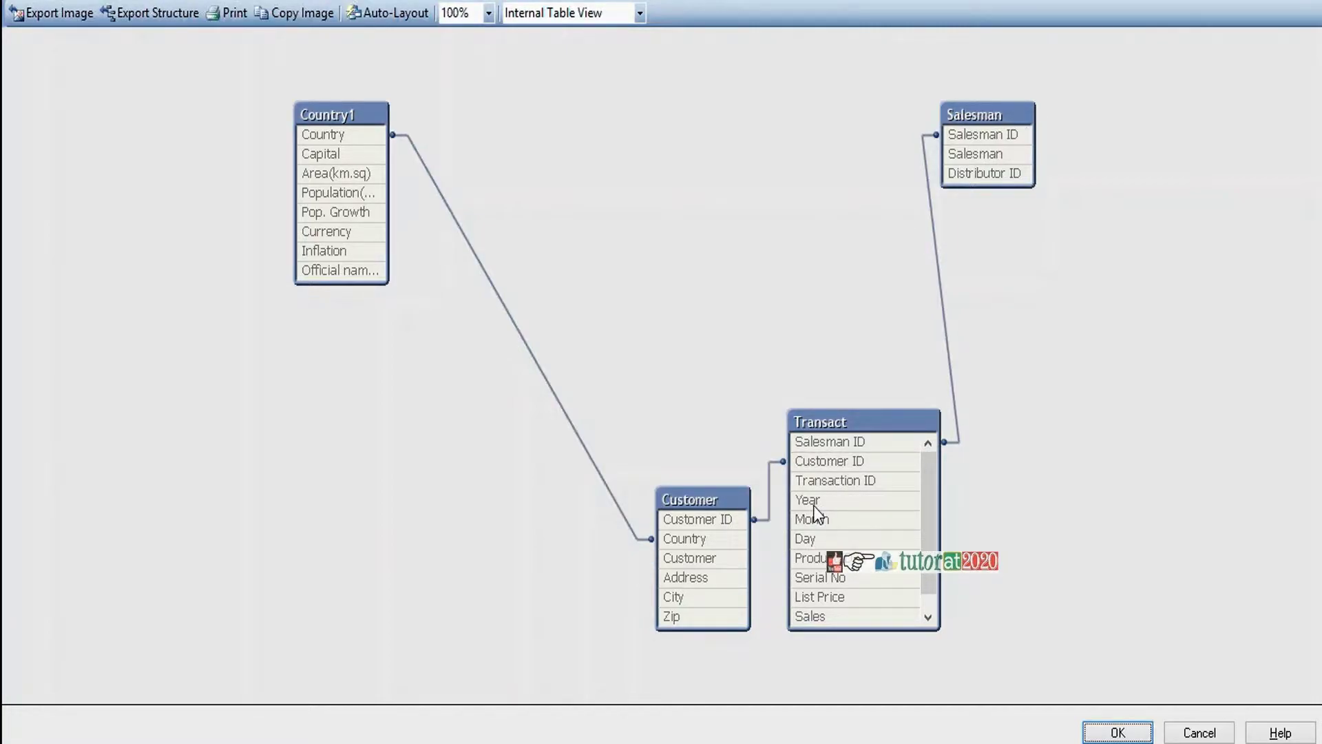
{"action": "mouse_move", "coordinate": [800, 503]}
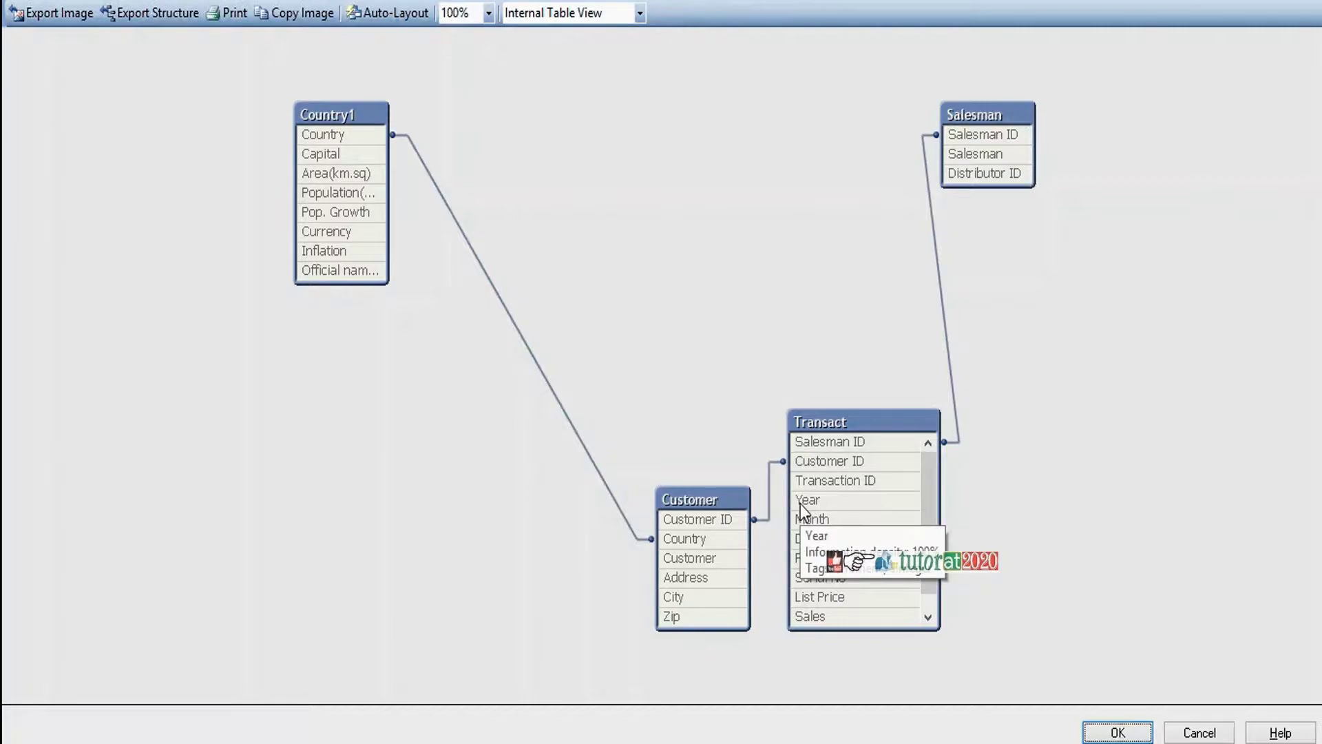
{"action": "mouse_move", "coordinate": [827, 540]}
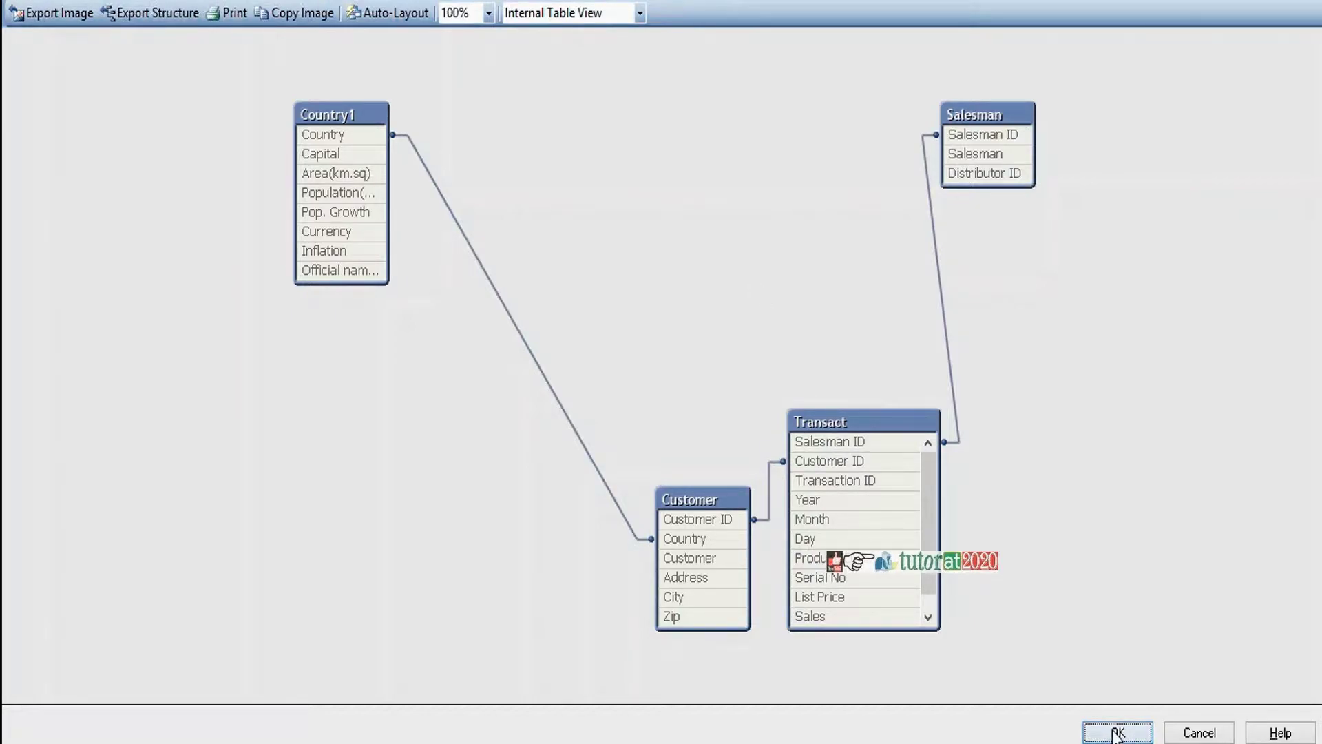
{"action": "mouse_move", "coordinate": [884, 503]}
{"action": "left_click", "coordinate": [1117, 731]}
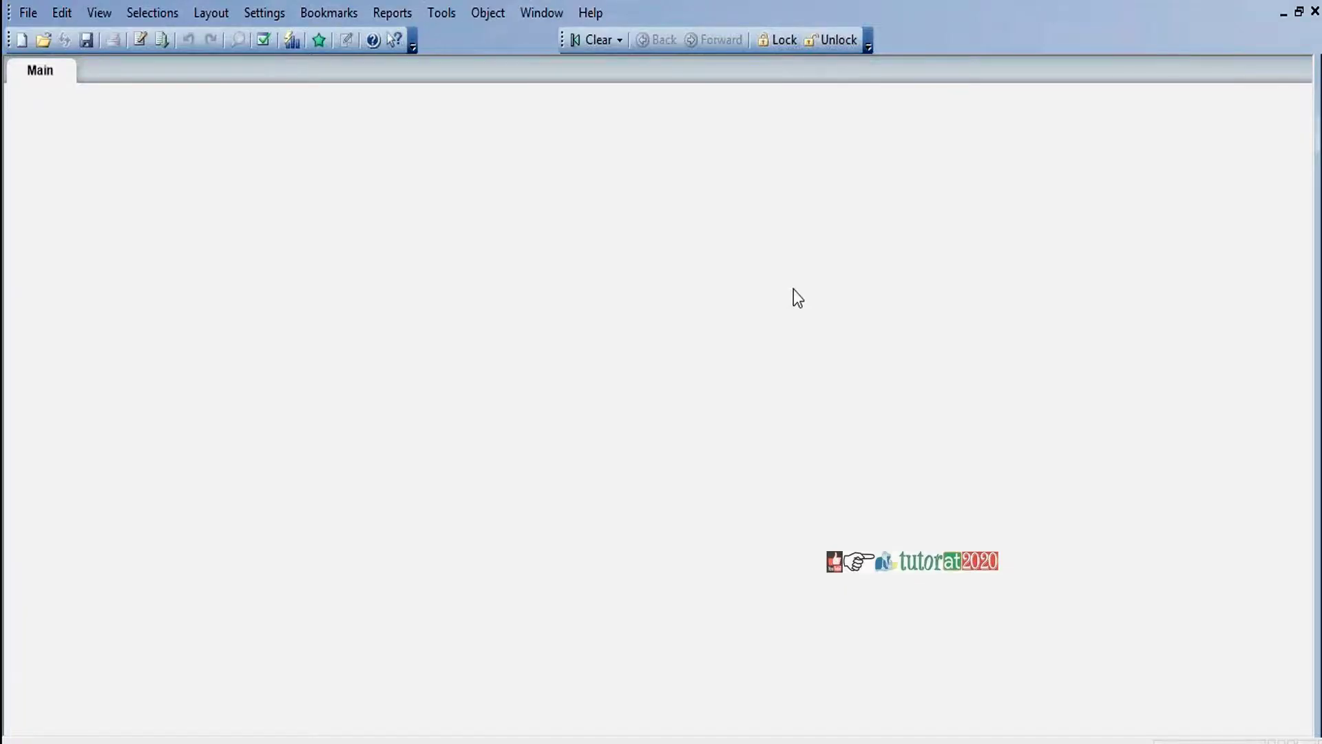
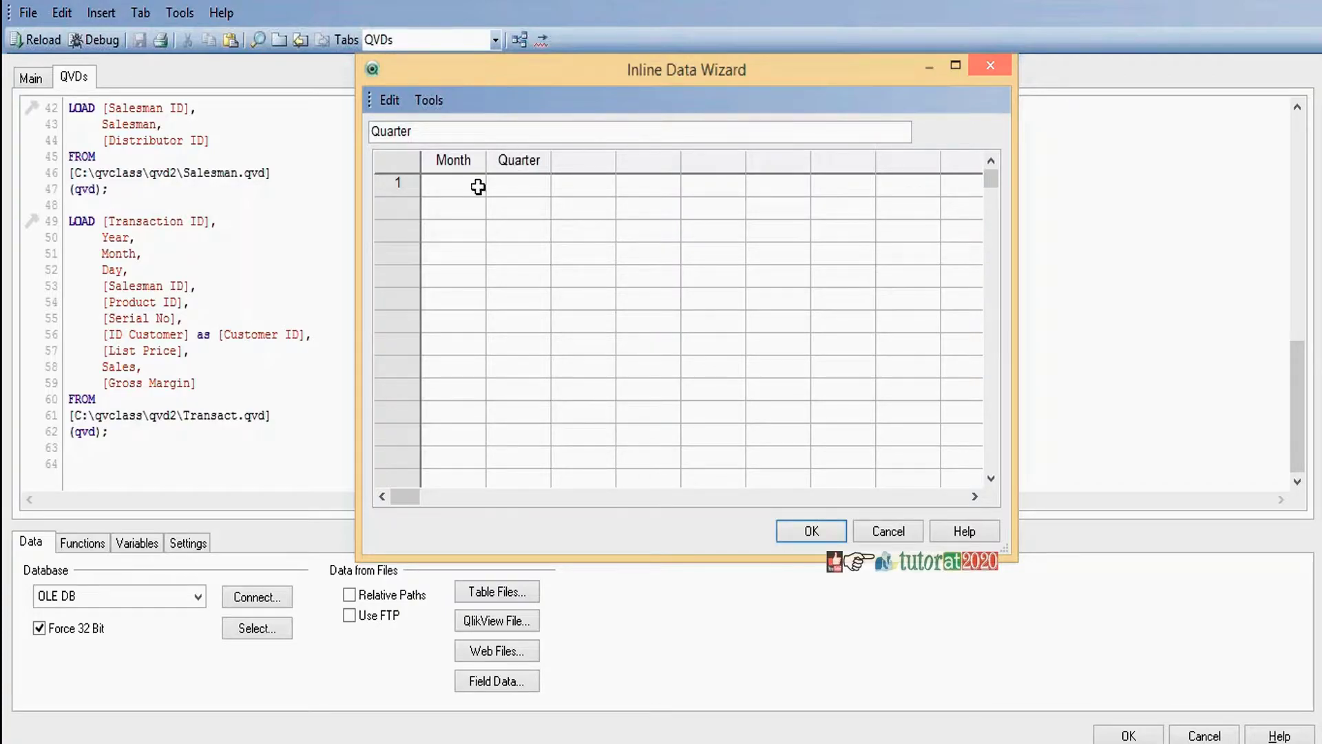
Enter months 1, 2 and 3 with quarter 1 in the inline table's Month and Quarter columns.
{"action": "left_click", "coordinate": [452, 181]}
{"action": "type", "text": "1"}
{"action": "key", "text": "Tab"}
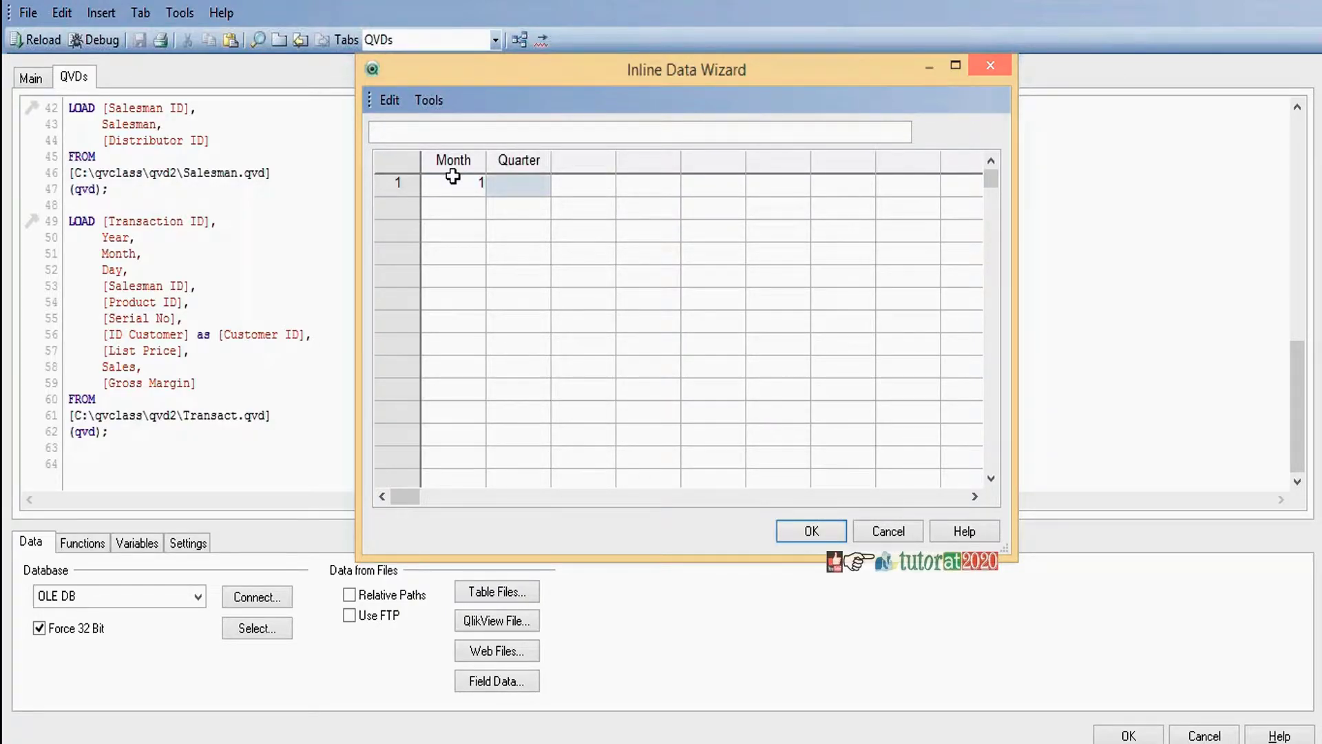
{"action": "type", "text": "1"}
{"action": "left_click", "coordinate": [458, 218]}
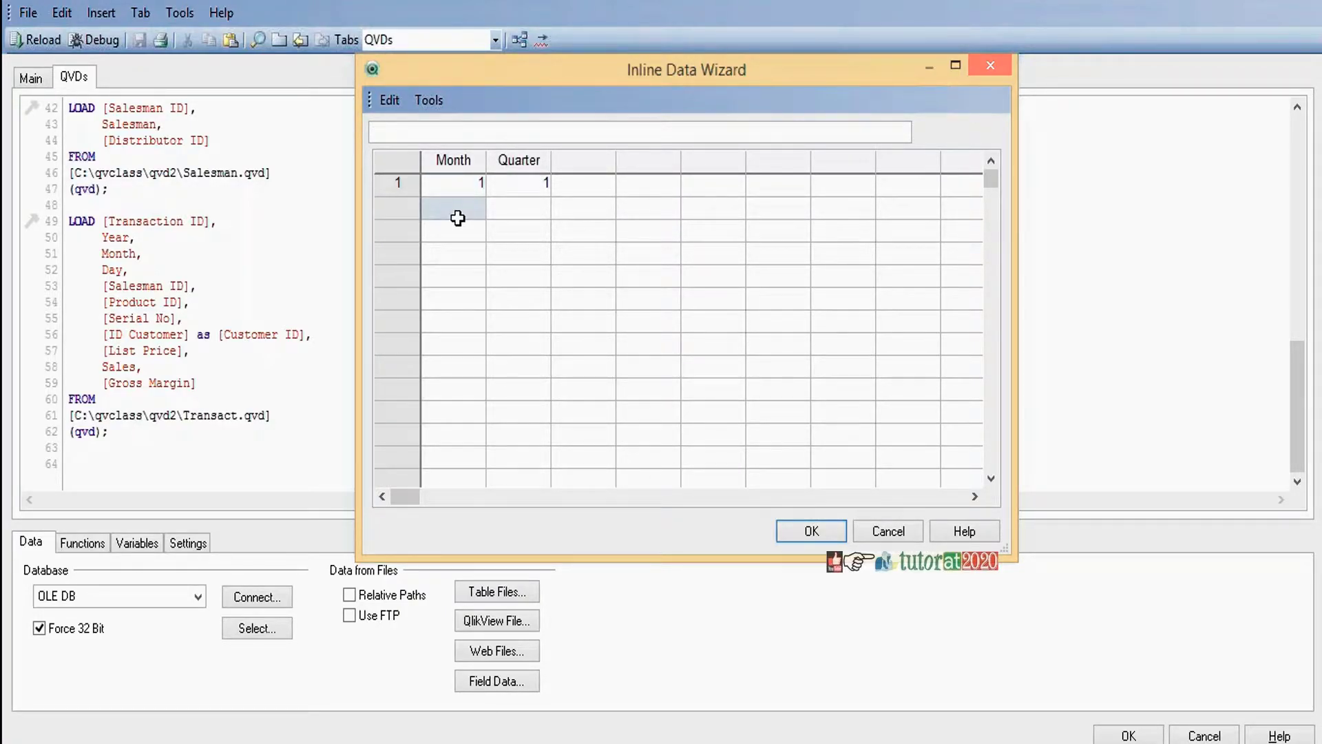
{"action": "type", "text": "2"}
{"action": "key", "text": "Tab"}
{"action": "type", "text": "1"}
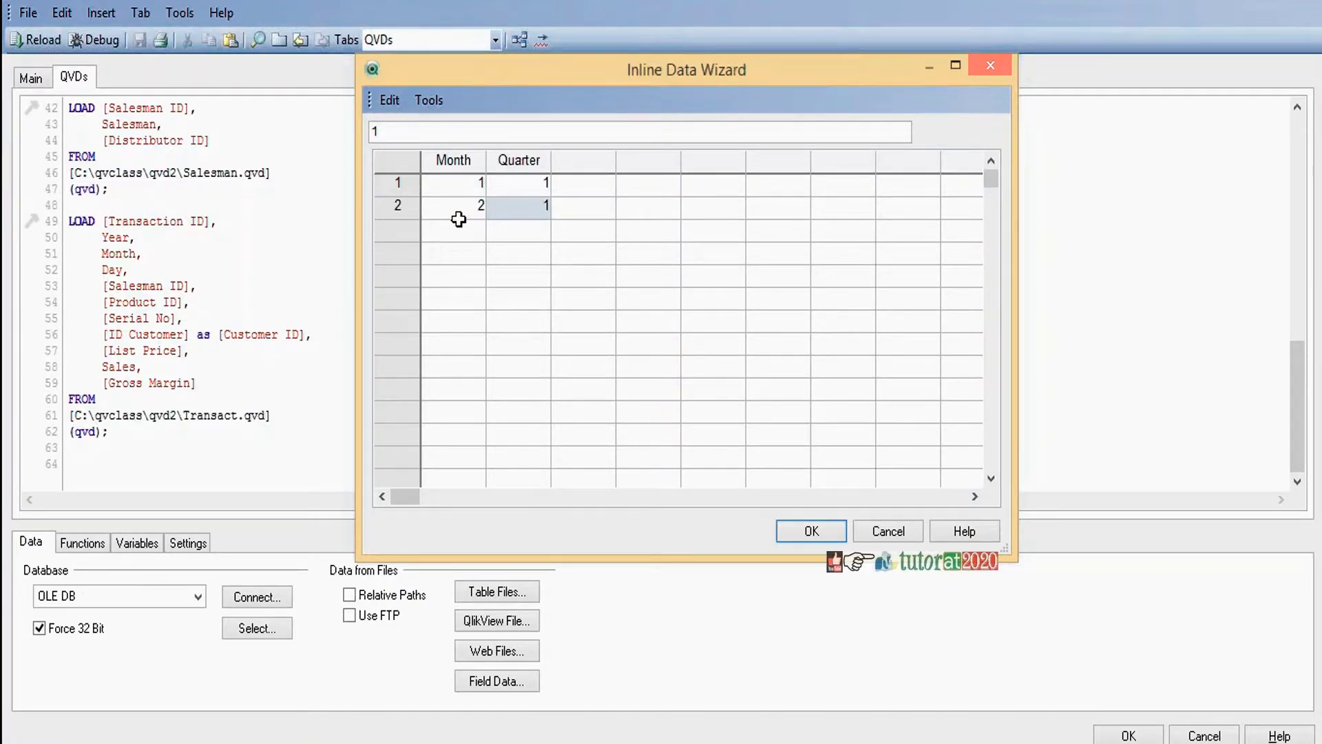
{"action": "left_click", "coordinate": [468, 239]}
{"action": "type", "text": "3"}
{"action": "key", "text": "Tab"}
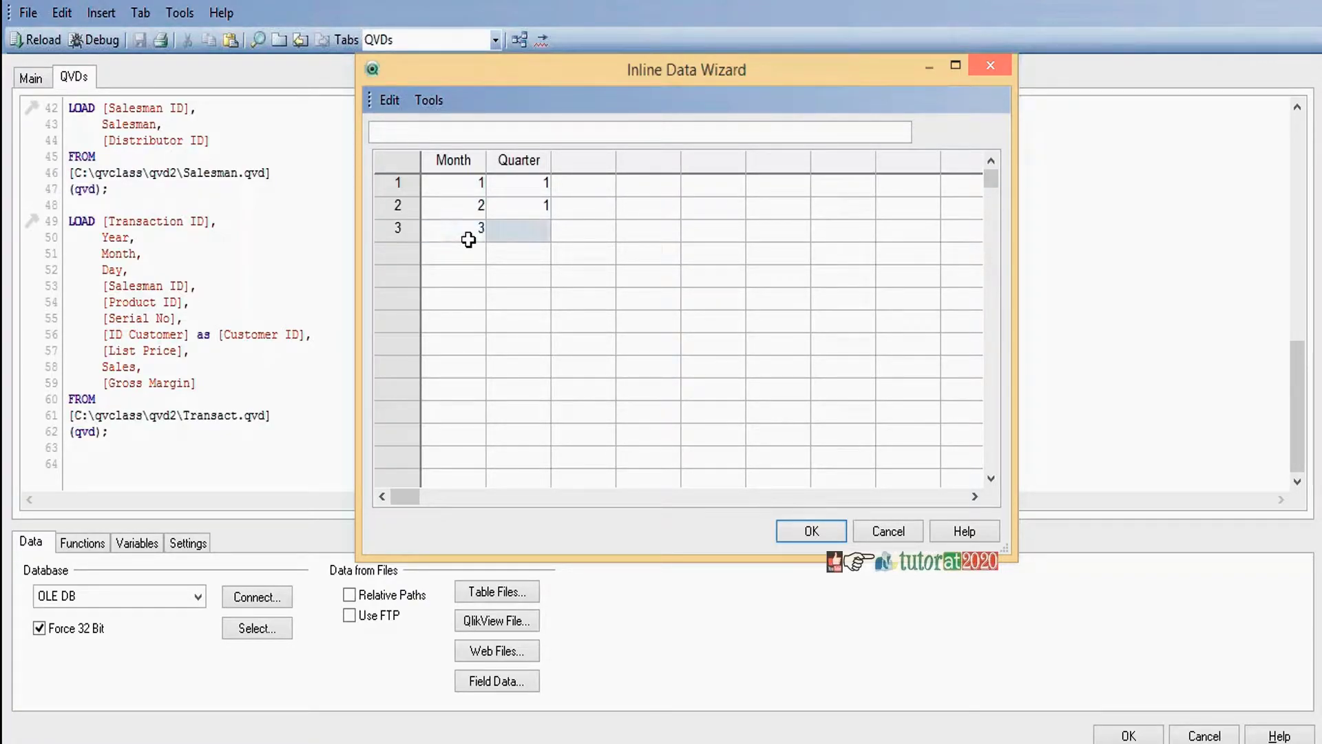
{"action": "type", "text": "1"}
Add rows for months 4, 5 and 6 with quarter 2 to the inline Month and Quarter table.
{"action": "left_click", "coordinate": [469, 249]}
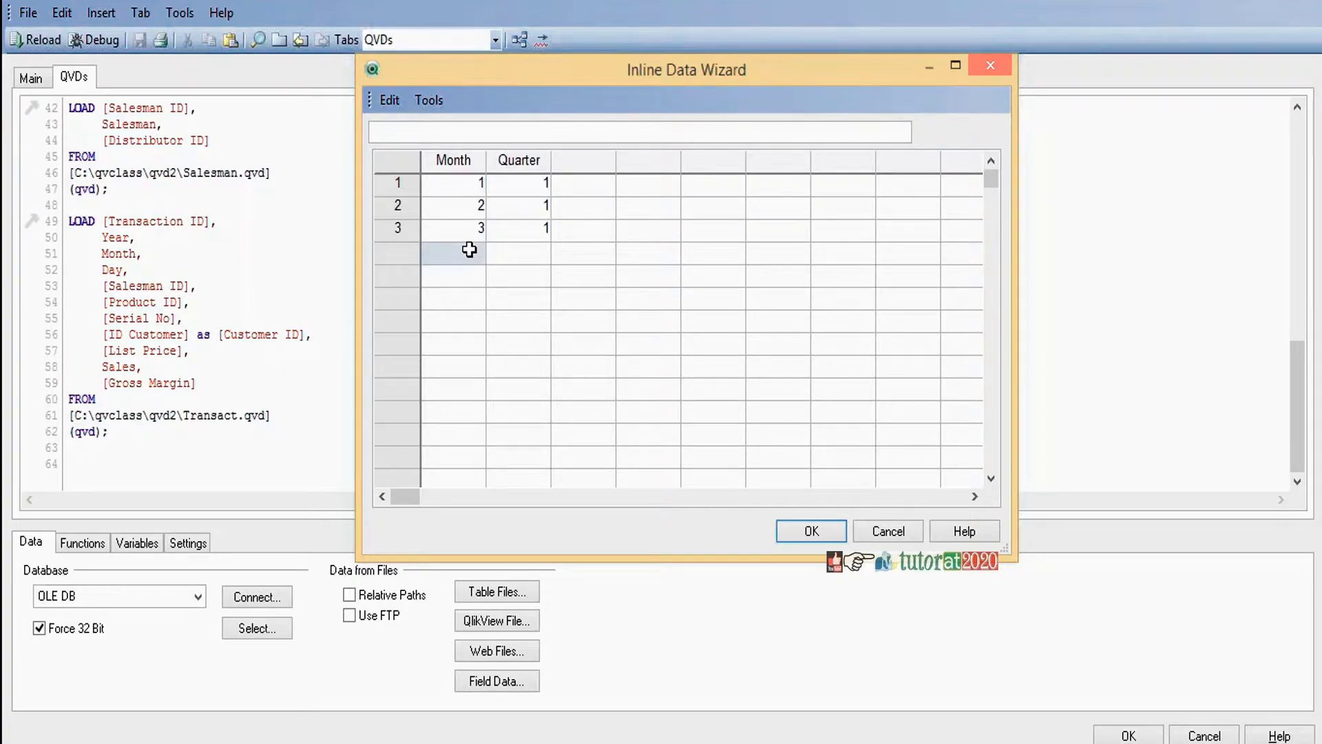
{"action": "type", "text": "4"}
{"action": "key", "text": "Tab"}
{"action": "type", "text": "2"}
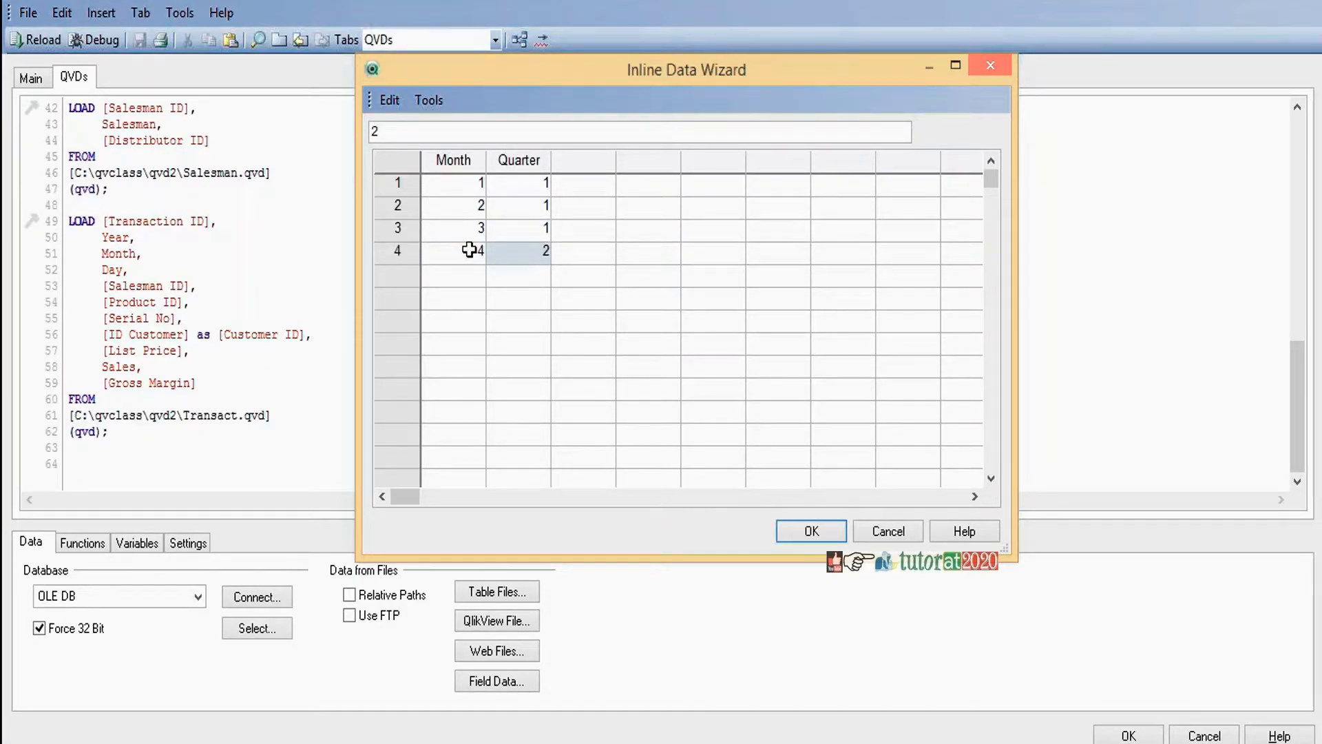
{"action": "left_click", "coordinate": [475, 277]}
{"action": "type", "text": "5"}
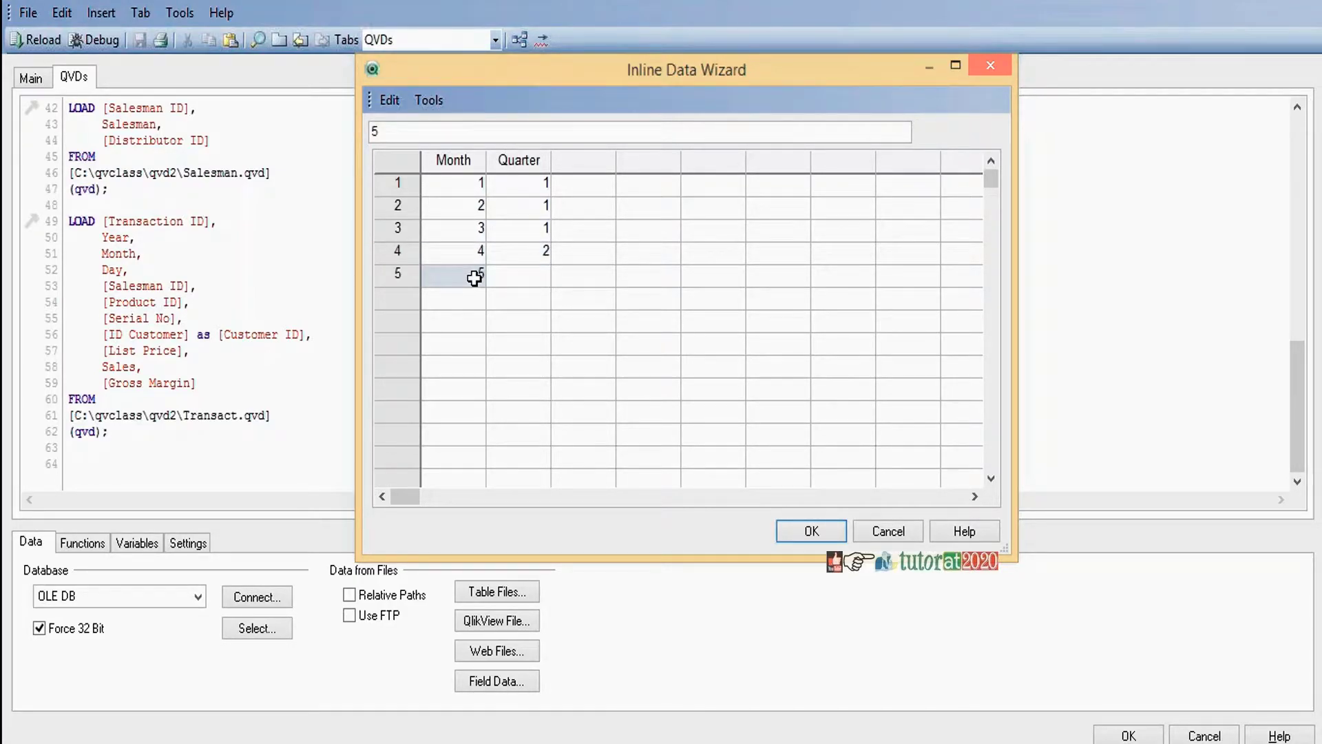
{"action": "key", "text": "Tab"}
{"action": "type", "text": "2"}
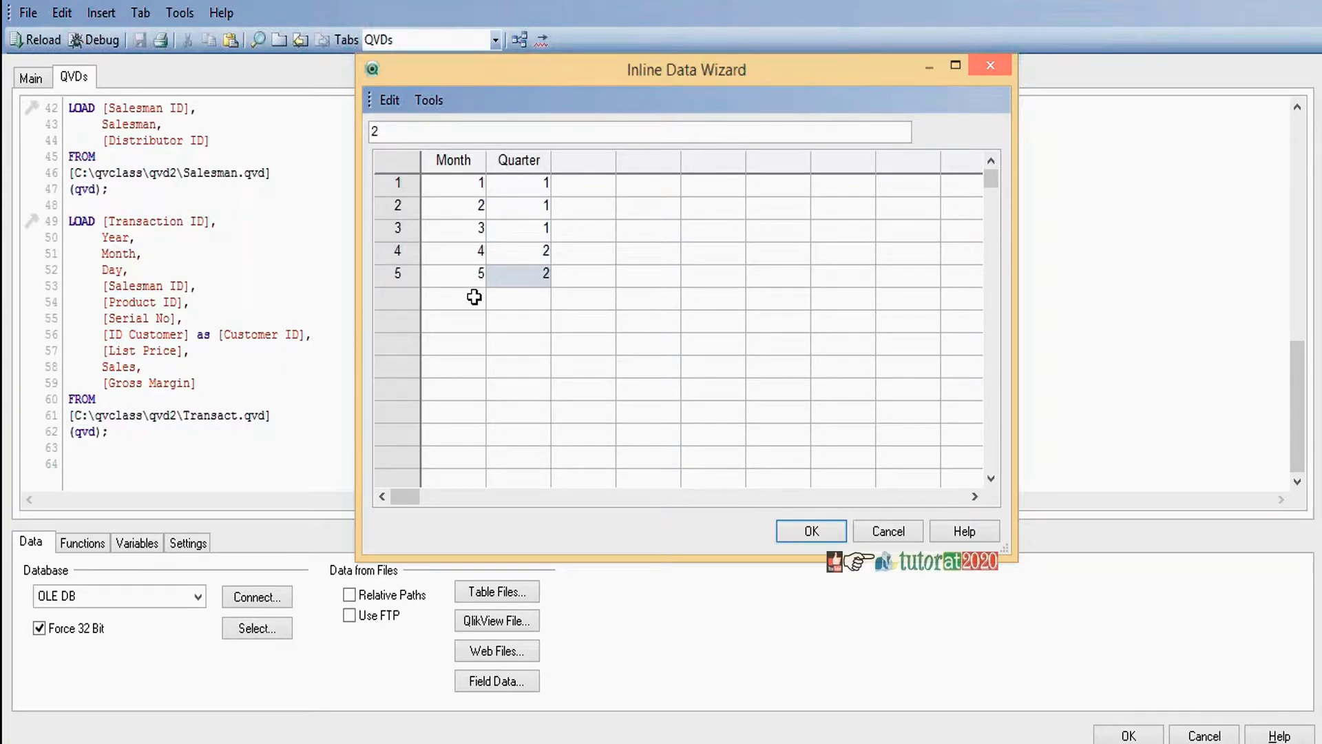
{"action": "left_click", "coordinate": [475, 294]}
{"action": "type", "text": "6"}
{"action": "key", "text": "Tab"}
{"action": "type", "text": "2"}
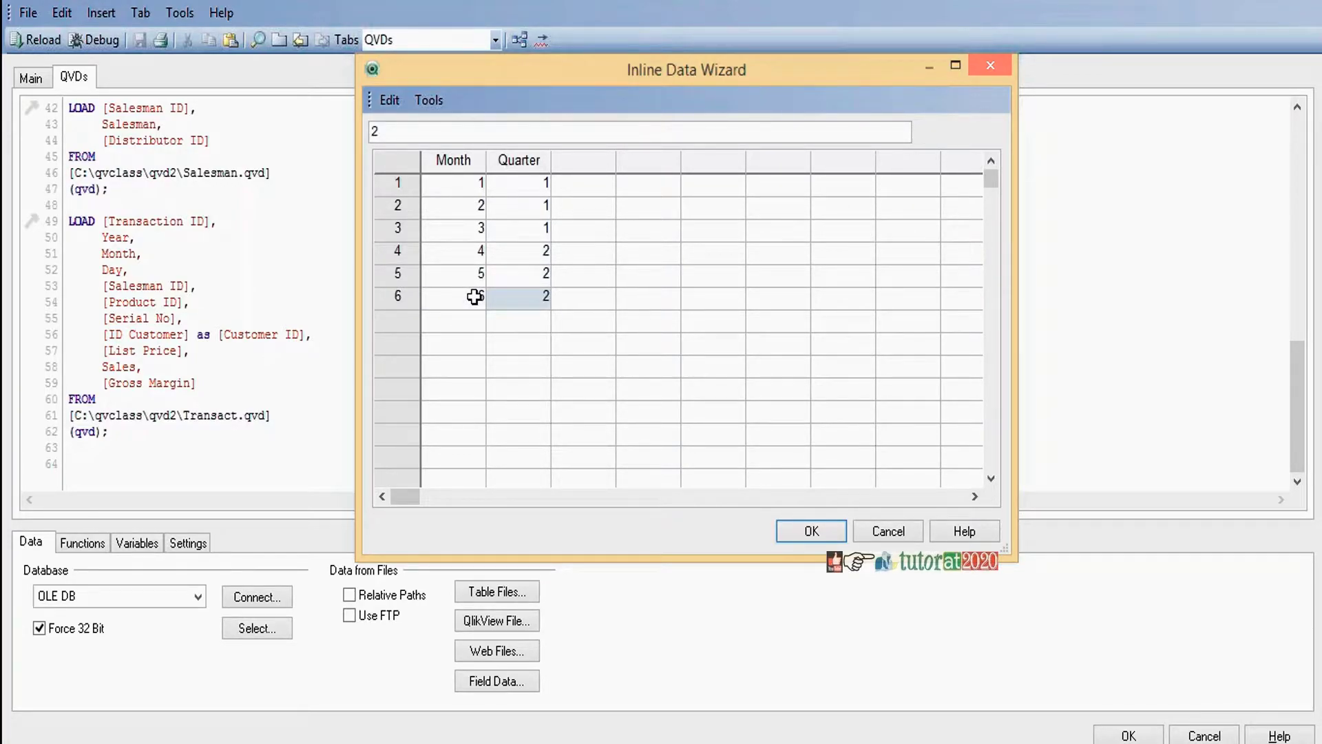
Add rows for months 7, 8 and 9 with quarter 3 to the inline Month and Quarter table.
{"action": "left_click", "coordinate": [474, 318]}
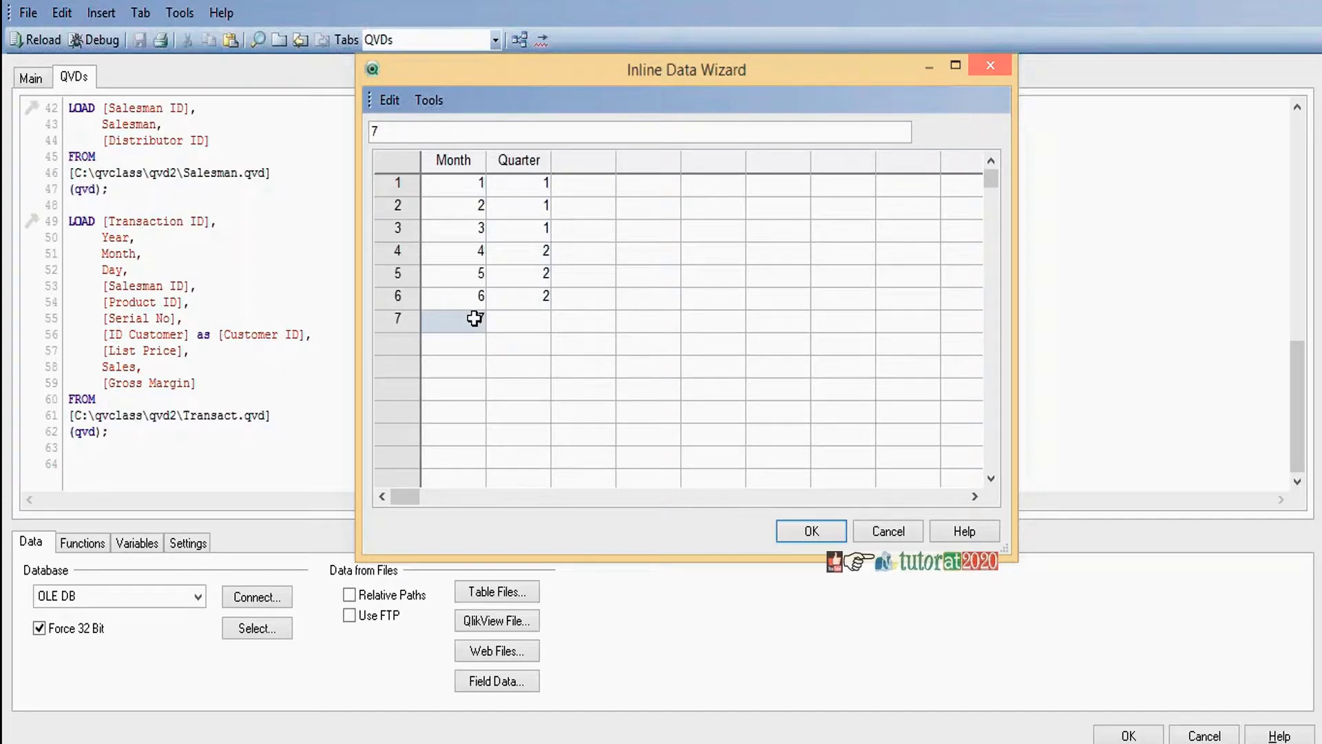
{"action": "type", "text": "7"}
{"action": "key", "text": "Tab"}
{"action": "type", "text": "3"}
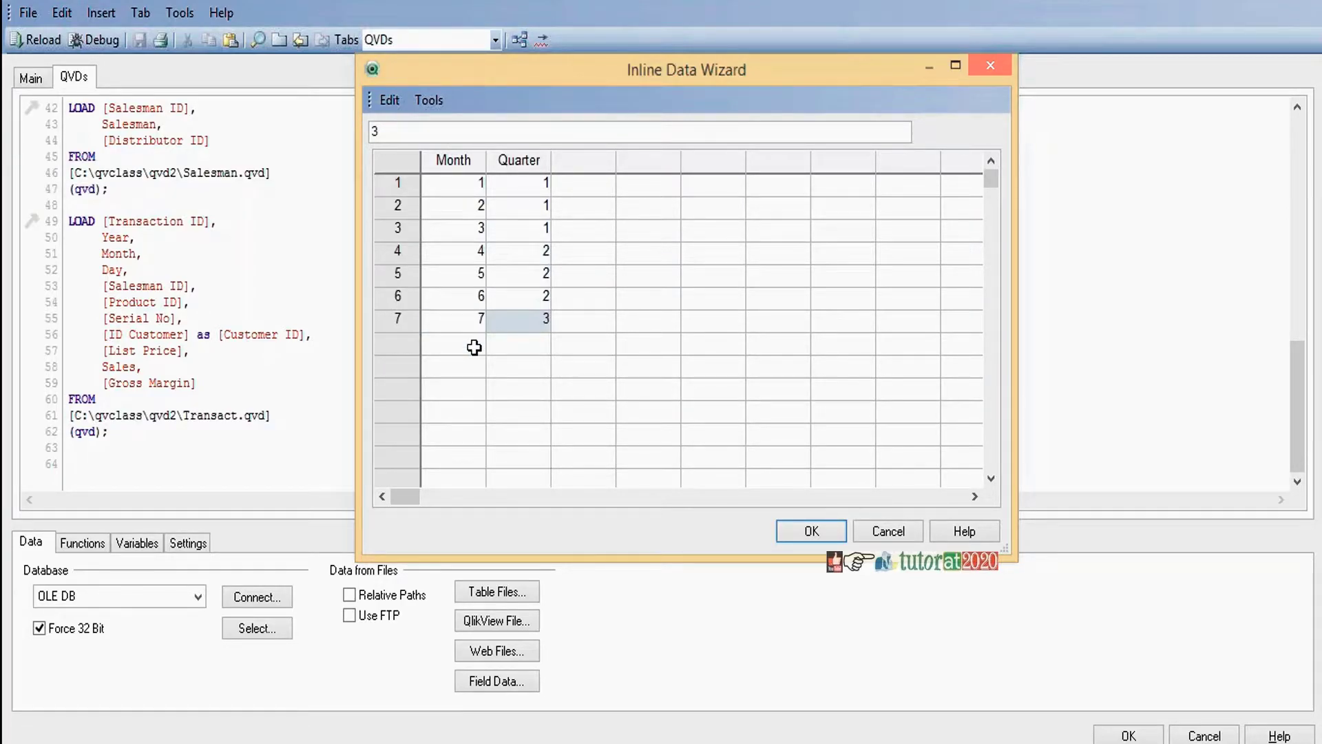
{"action": "left_click", "coordinate": [474, 344]}
{"action": "type", "text": "8"}
{"action": "key", "text": "Tab"}
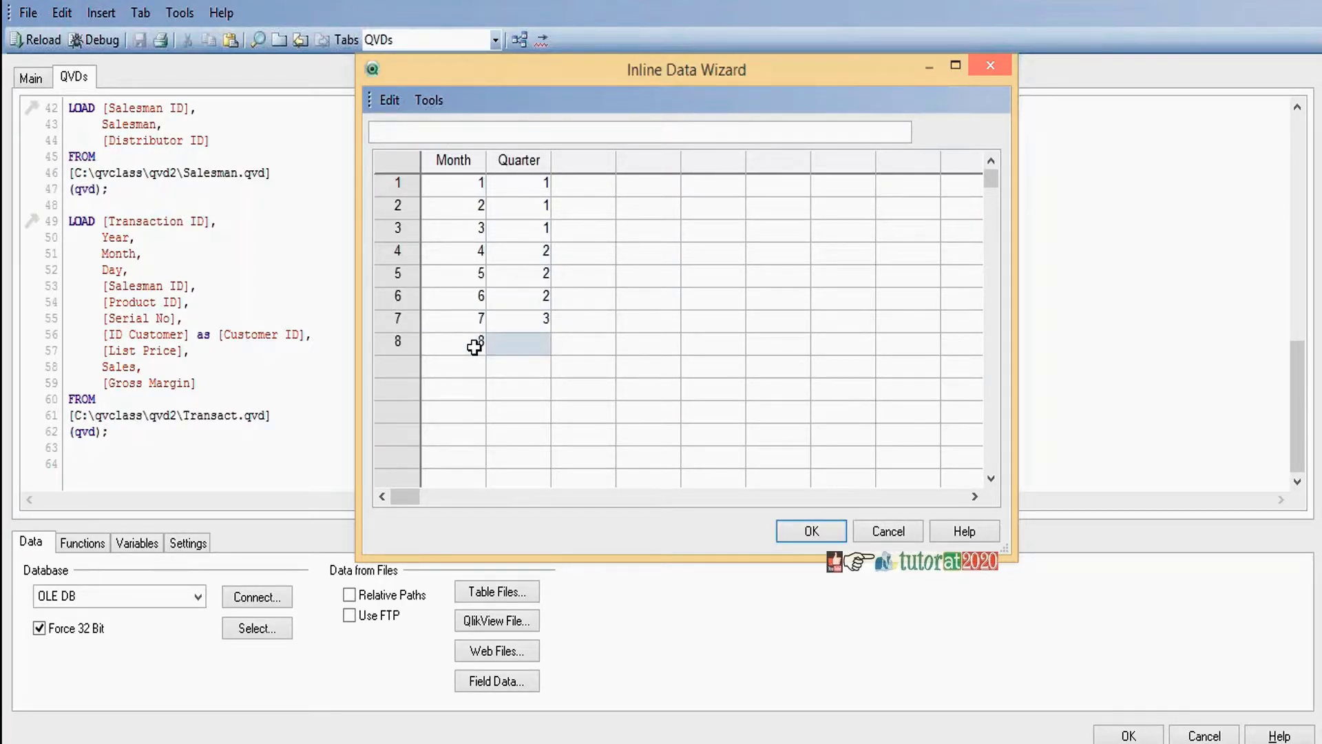
{"action": "type", "text": "3"}
{"action": "left_click", "coordinate": [475, 365]}
{"action": "type", "text": "9"}
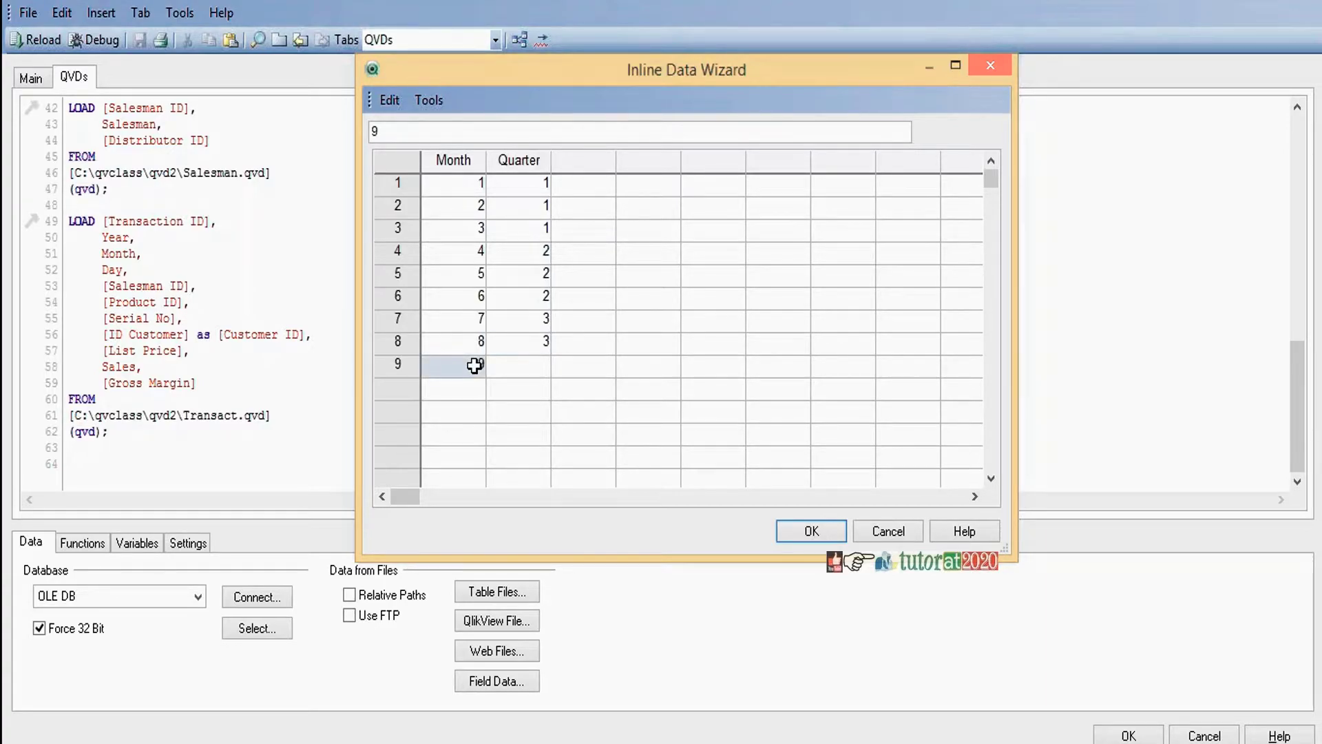
{"action": "key", "text": "Tab"}
{"action": "type", "text": "3"}
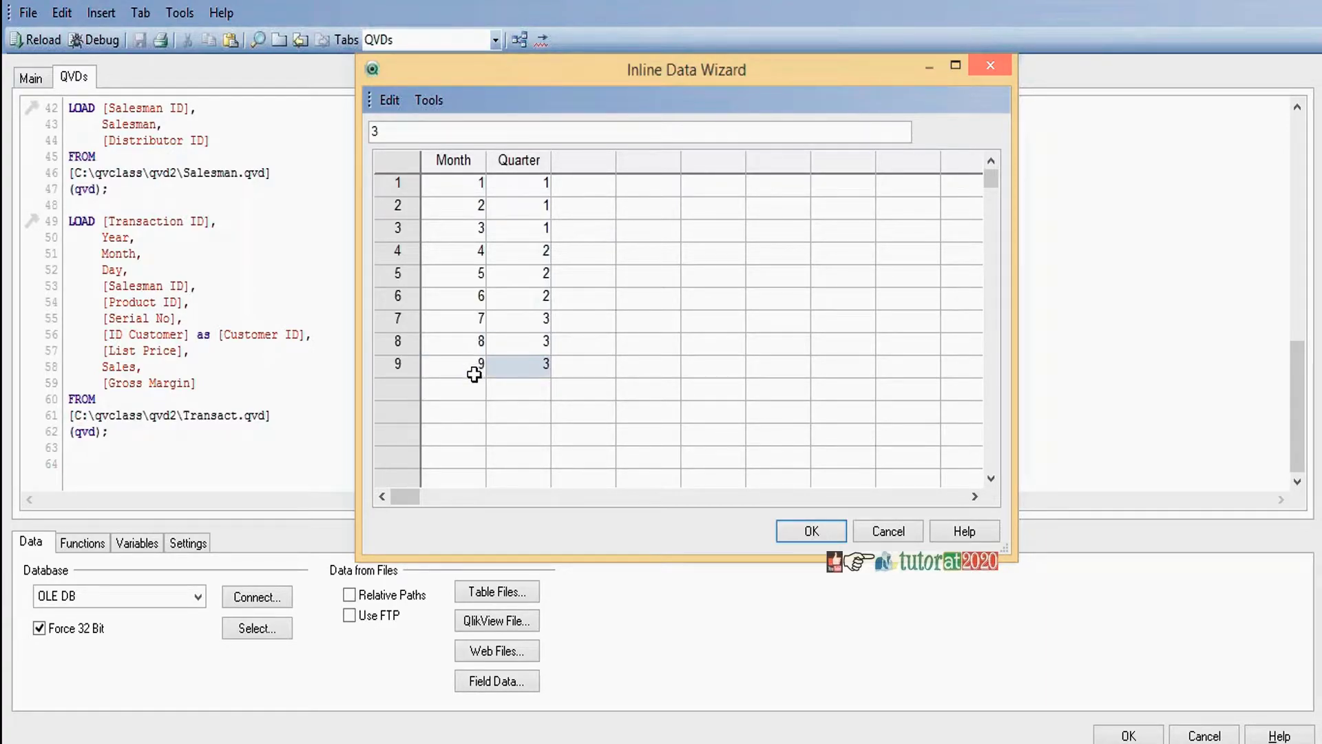
Add months 10, 11 and 12 with quarter 4 to the inline table and insert it into the script.
{"action": "left_click", "coordinate": [474, 388]}
{"action": "type", "text": "10"}
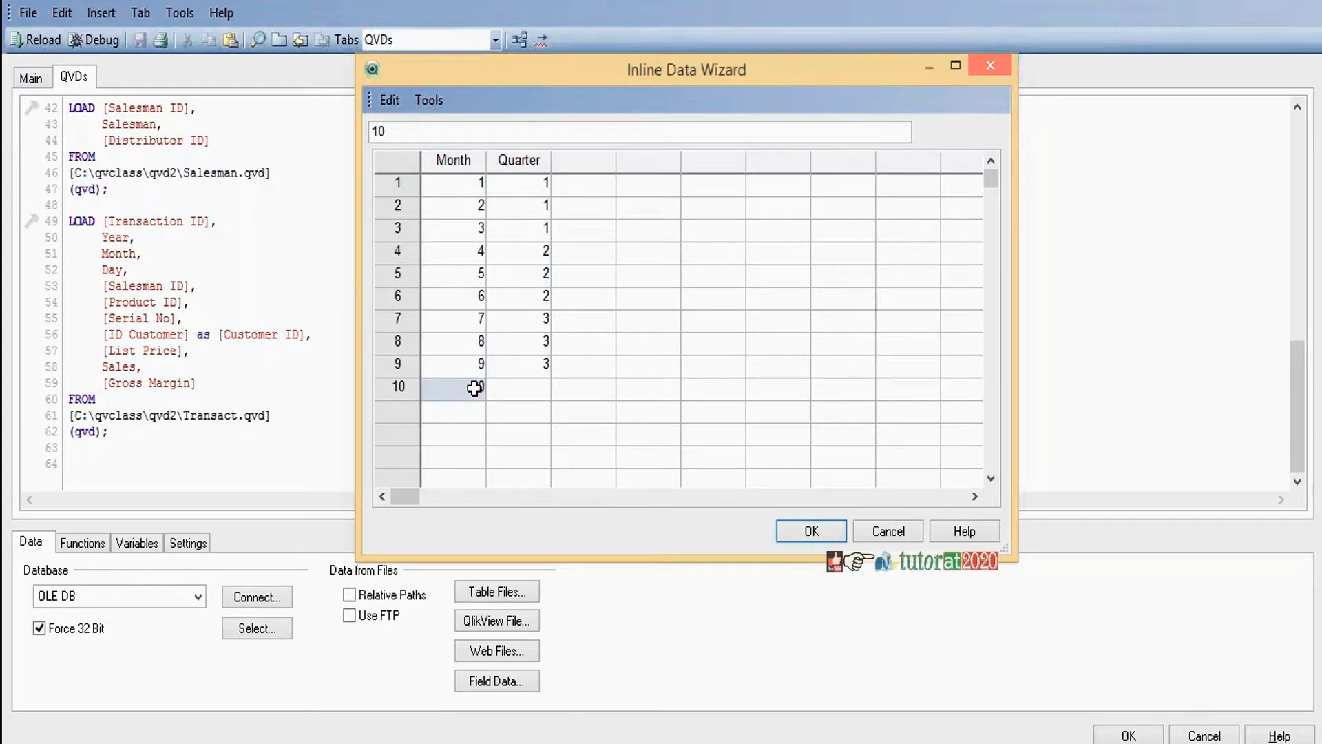
{"action": "key", "text": "Tab"}
{"action": "type", "text": "4"}
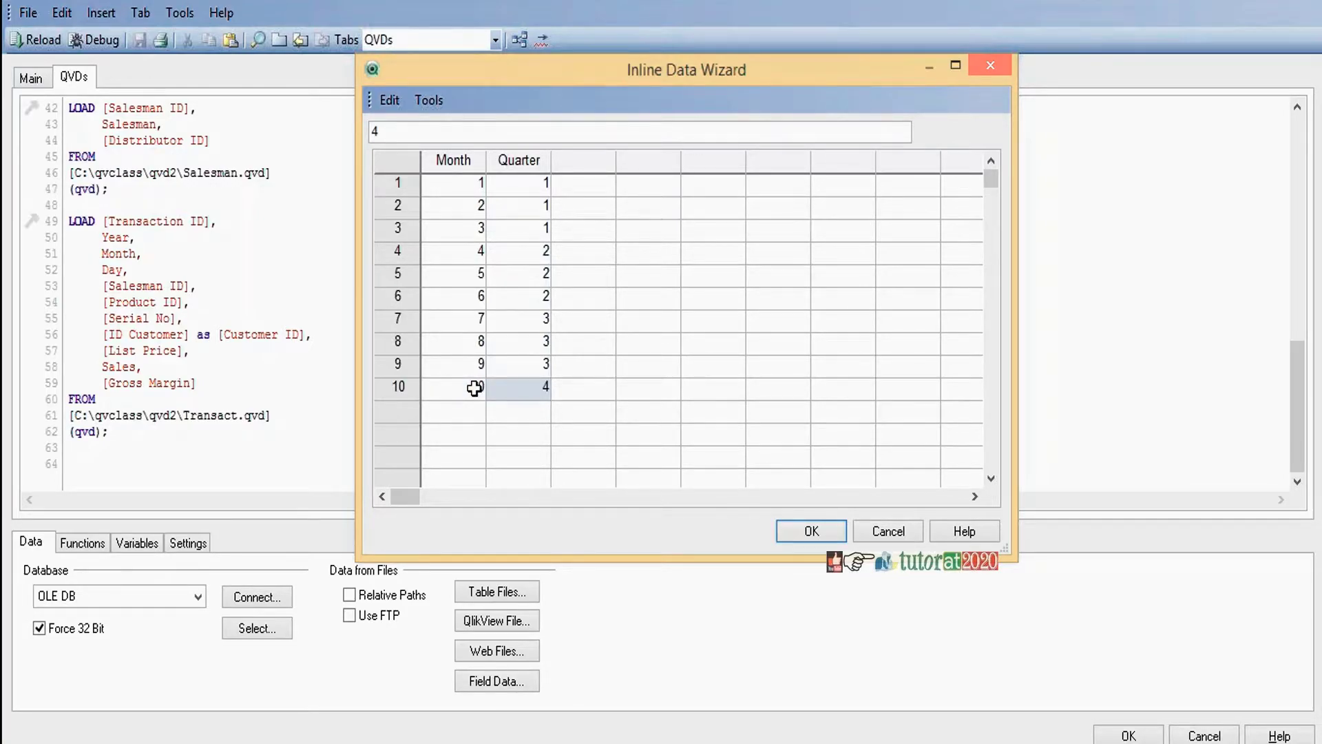
{"action": "left_click", "coordinate": [470, 407]}
{"action": "type", "text": "11"}
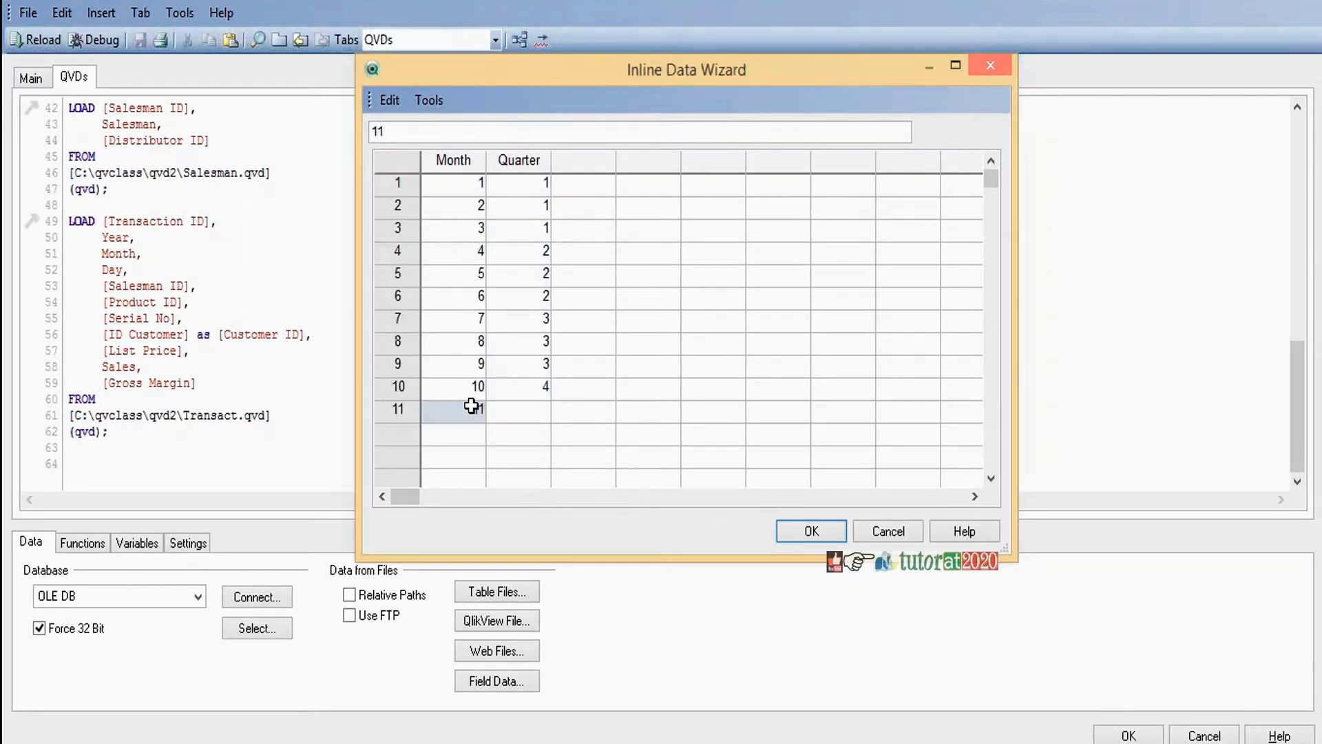
{"action": "key", "text": "Tab"}
{"action": "type", "text": "4"}
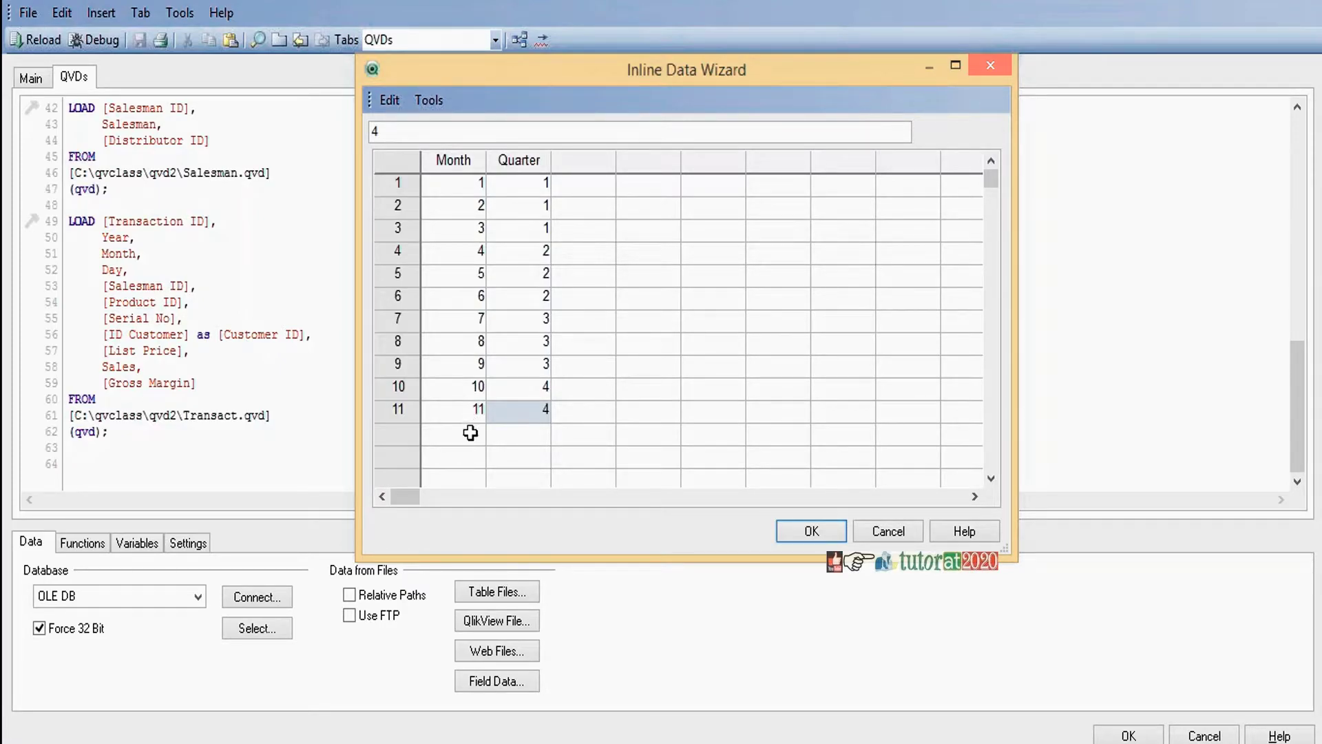
{"action": "left_click", "coordinate": [470, 431]}
{"action": "type", "text": "12"}
{"action": "key", "text": "Tab"}
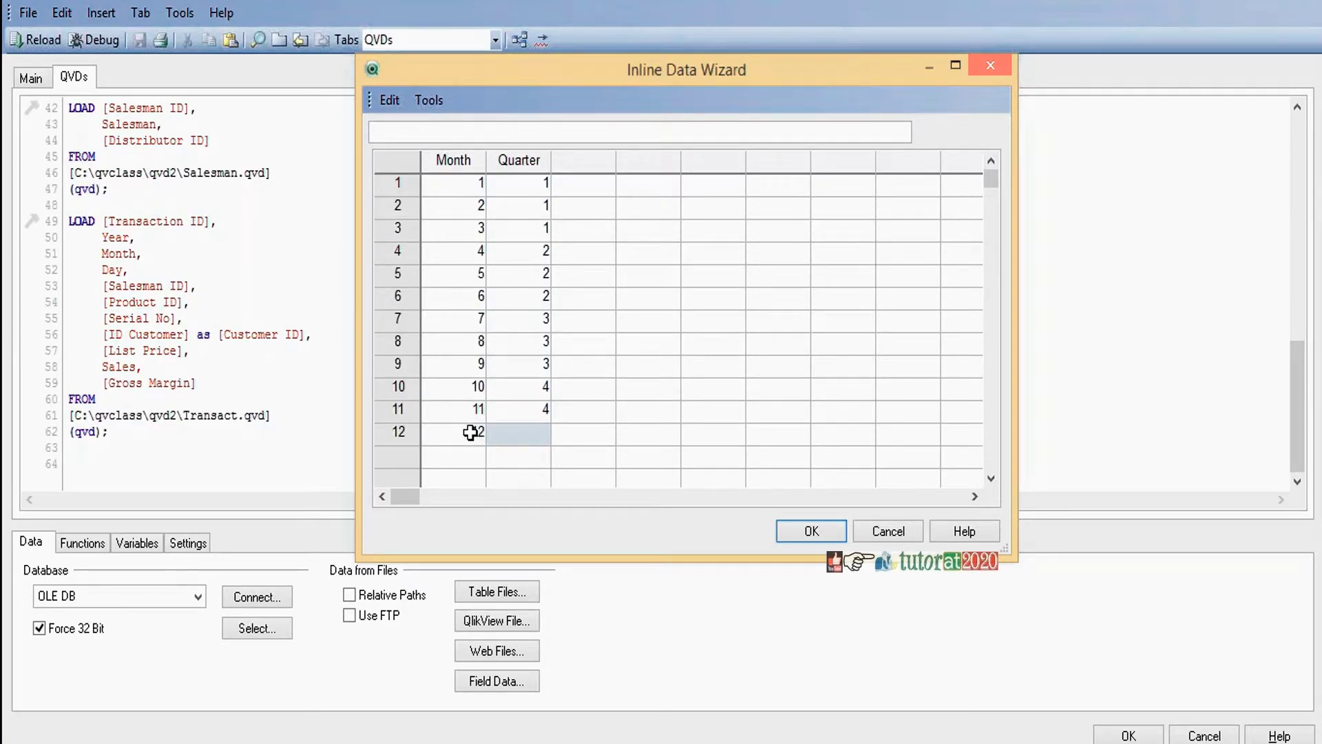
{"action": "type", "text": "4"}
{"action": "left_click", "coordinate": [800, 531]}
Label the inline Month and Quarter load "Quarter:", reload the script, and close the sheet properties without adding fields.
{"action": "left_click", "coordinate": [79, 206]}
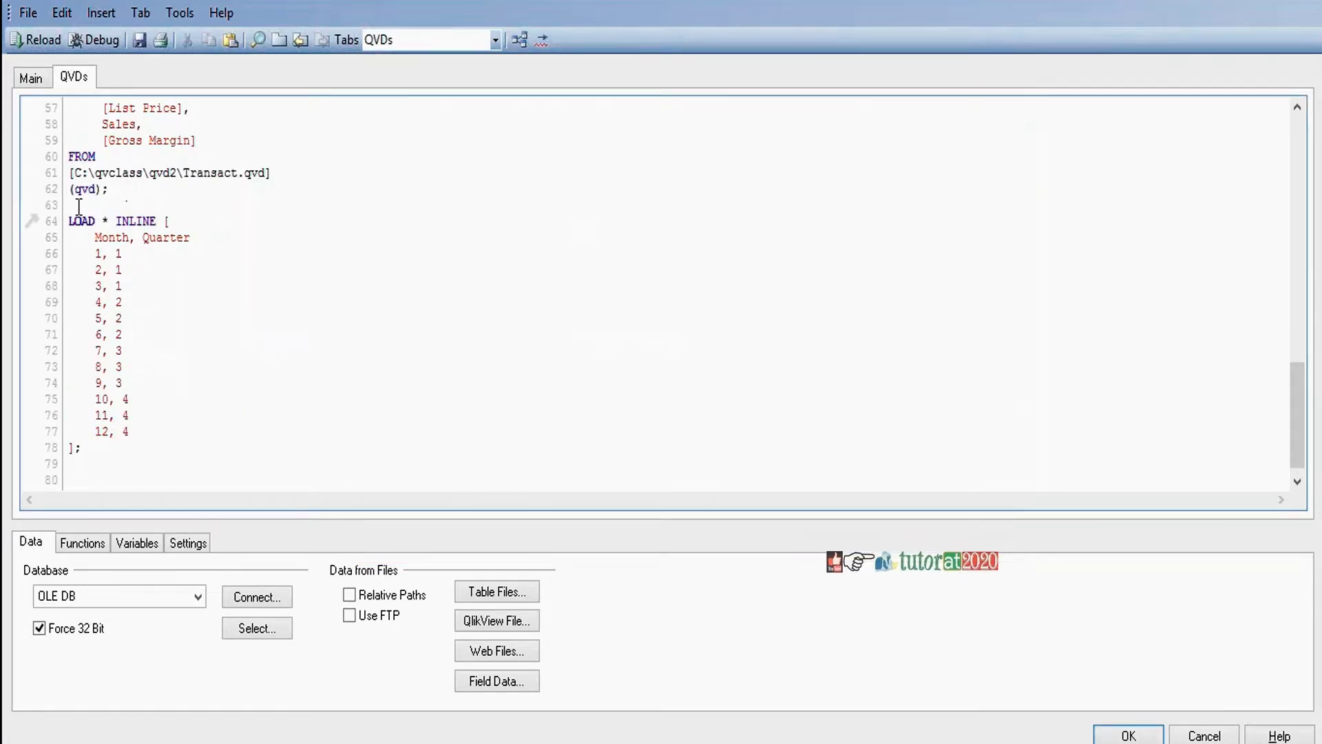
{"action": "type", "text": "Q"}
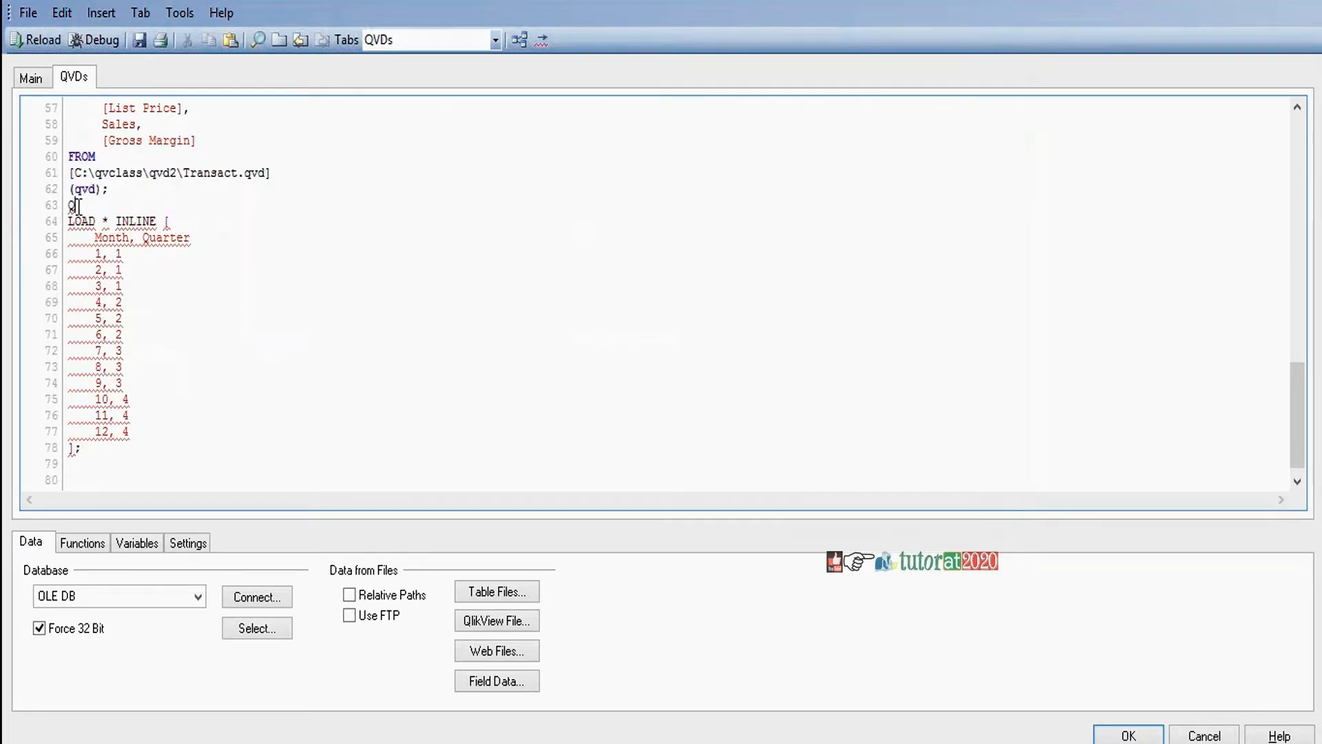
{"action": "type", "text": "uarter:"}
{"action": "left_click", "coordinate": [36, 38]}
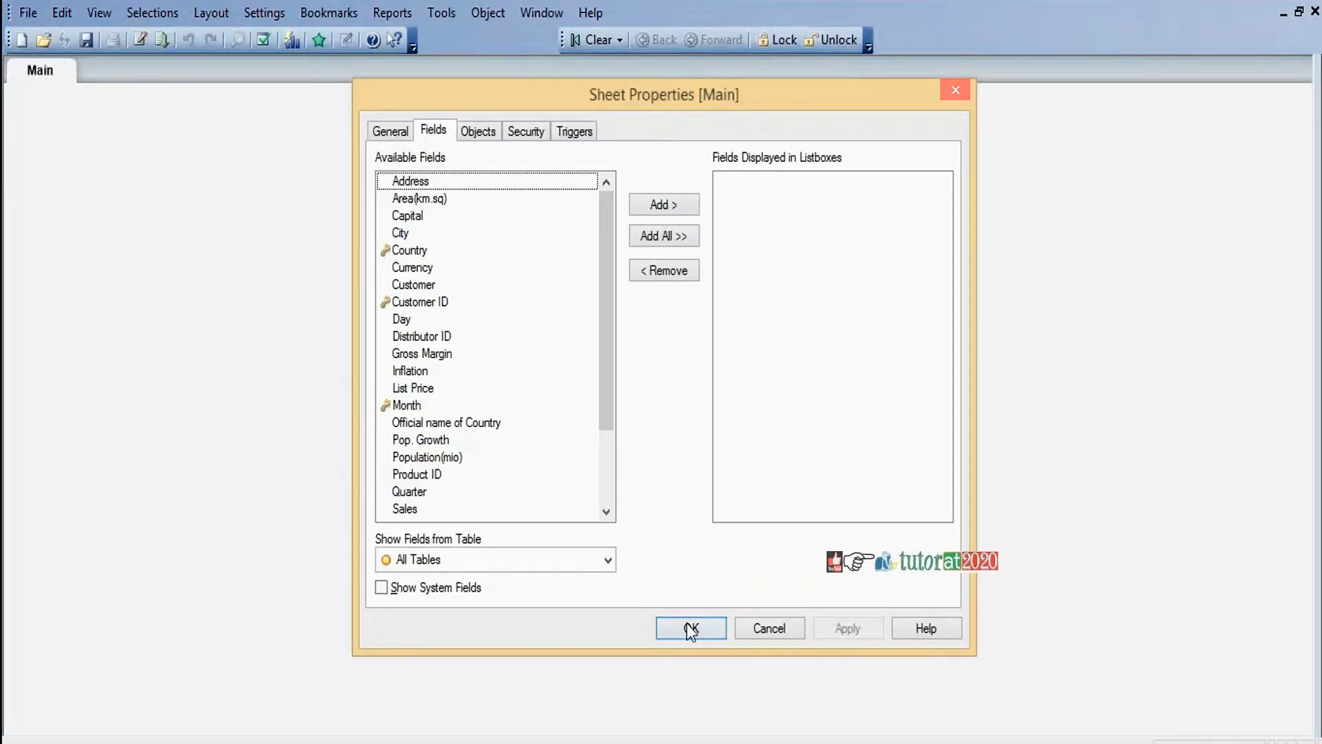
{"action": "left_click", "coordinate": [691, 629]}
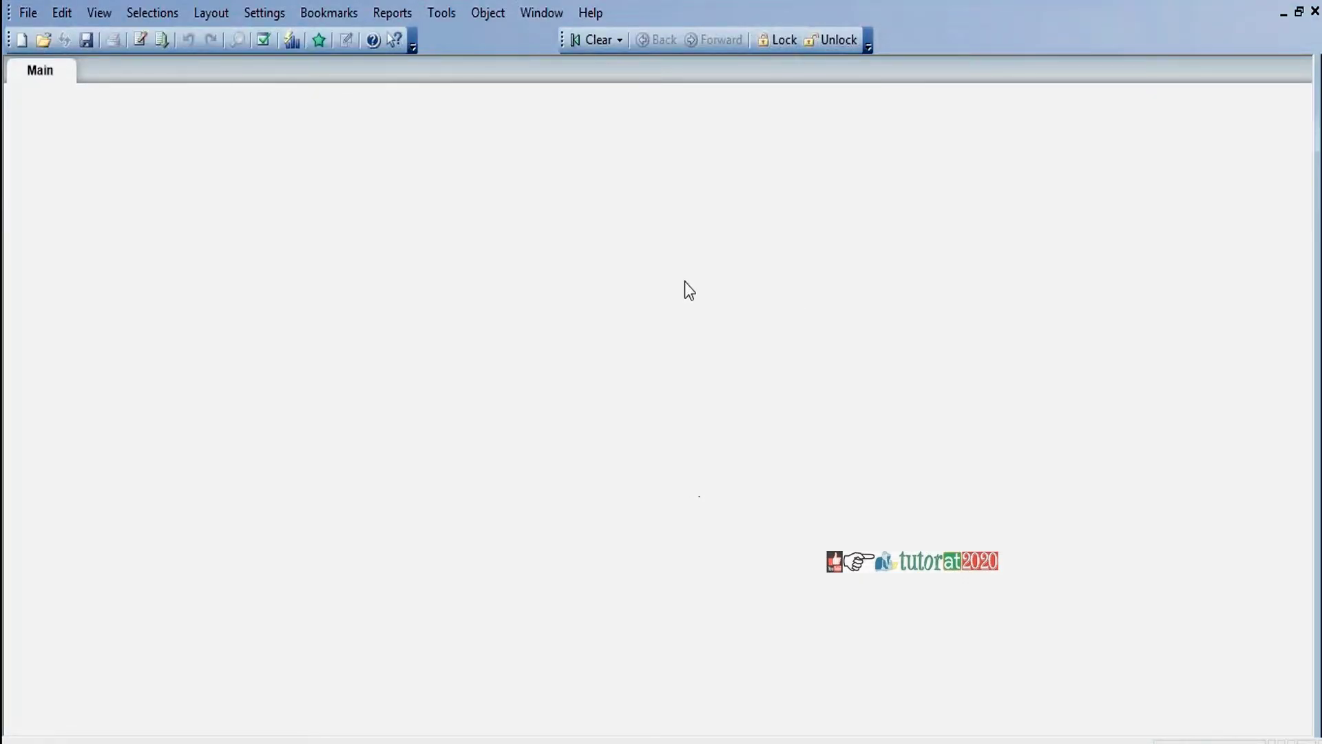
In the table viewer, move the Quarter table to just above Transact, examine the Month link between them, and close the viewer.
{"action": "key", "text": "ctrl+t"}
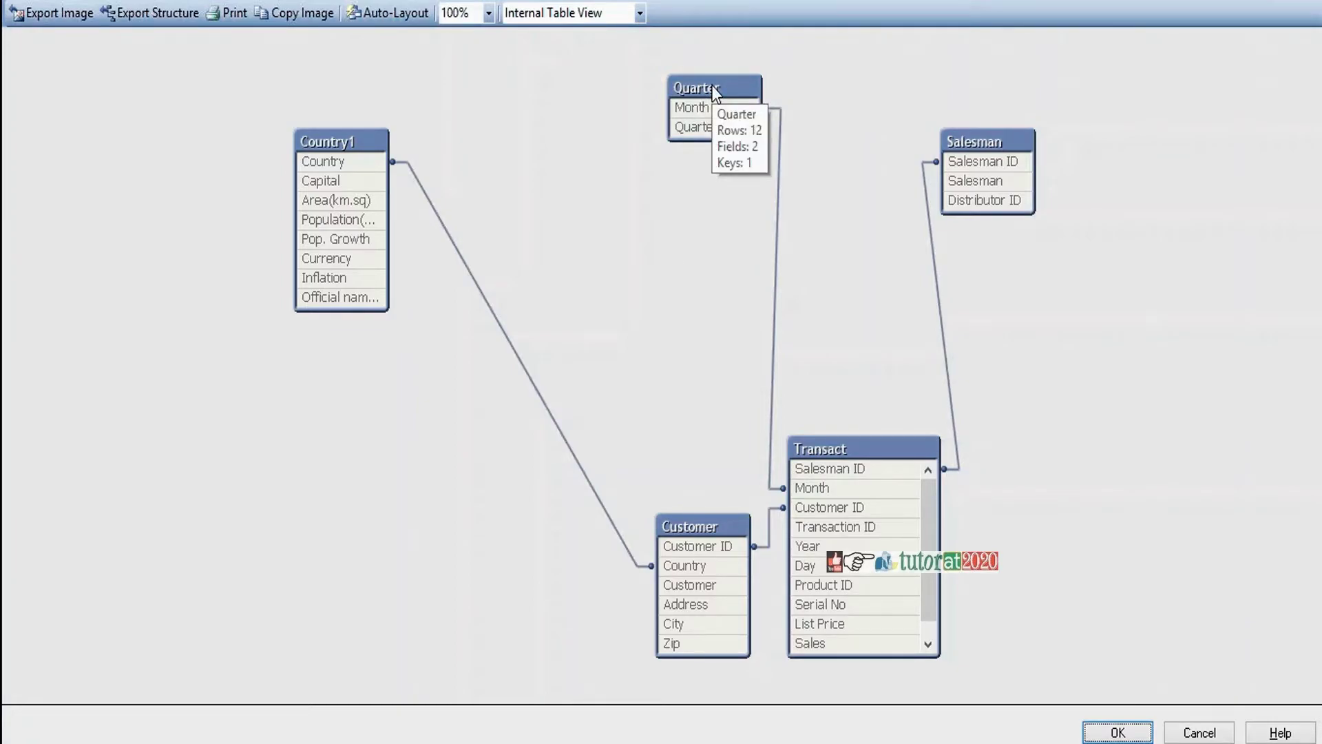
{"action": "left_click_drag", "start_coordinate": [711, 86], "coordinate": [833, 368]}
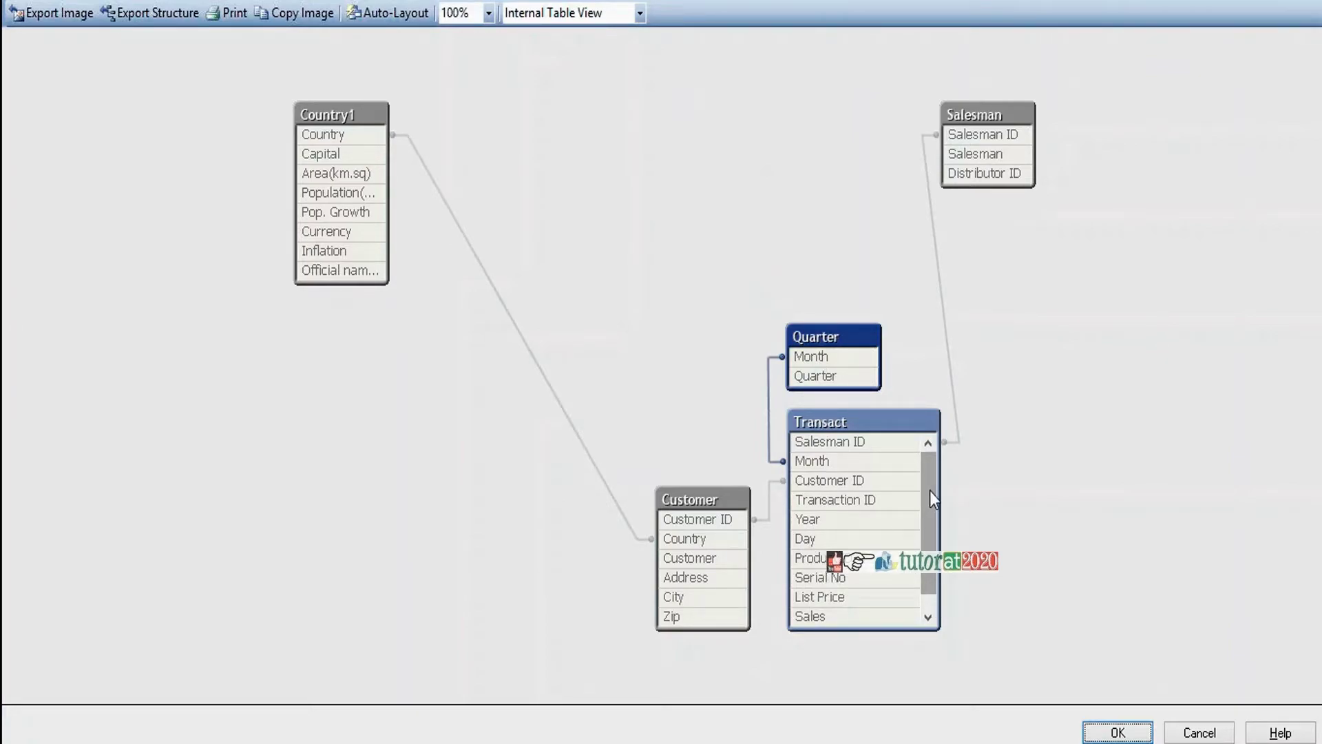
{"action": "scroll", "coordinate": [930, 500], "scroll_direction": "down", "scroll_amount": 1}
{"action": "scroll", "coordinate": [921, 422], "scroll_direction": "up", "scroll_amount": 1}
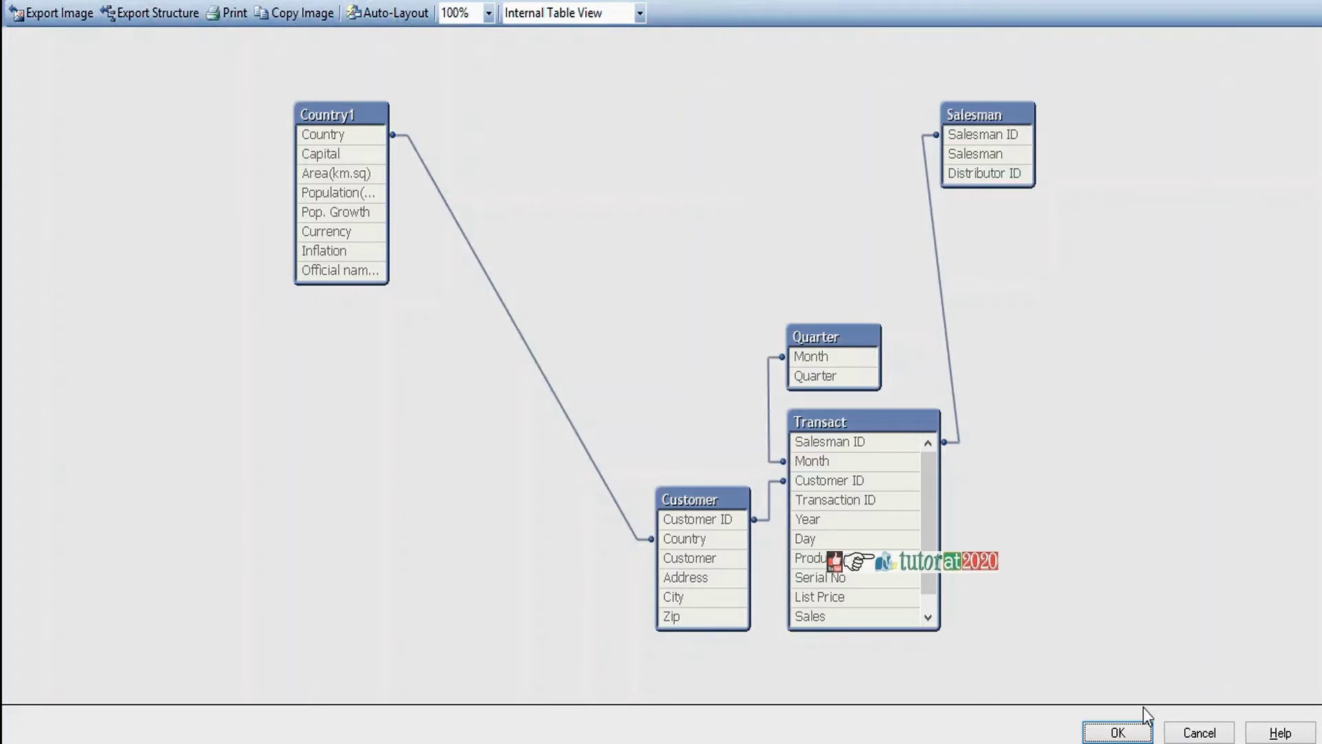
{"action": "left_click", "coordinate": [1132, 731]}
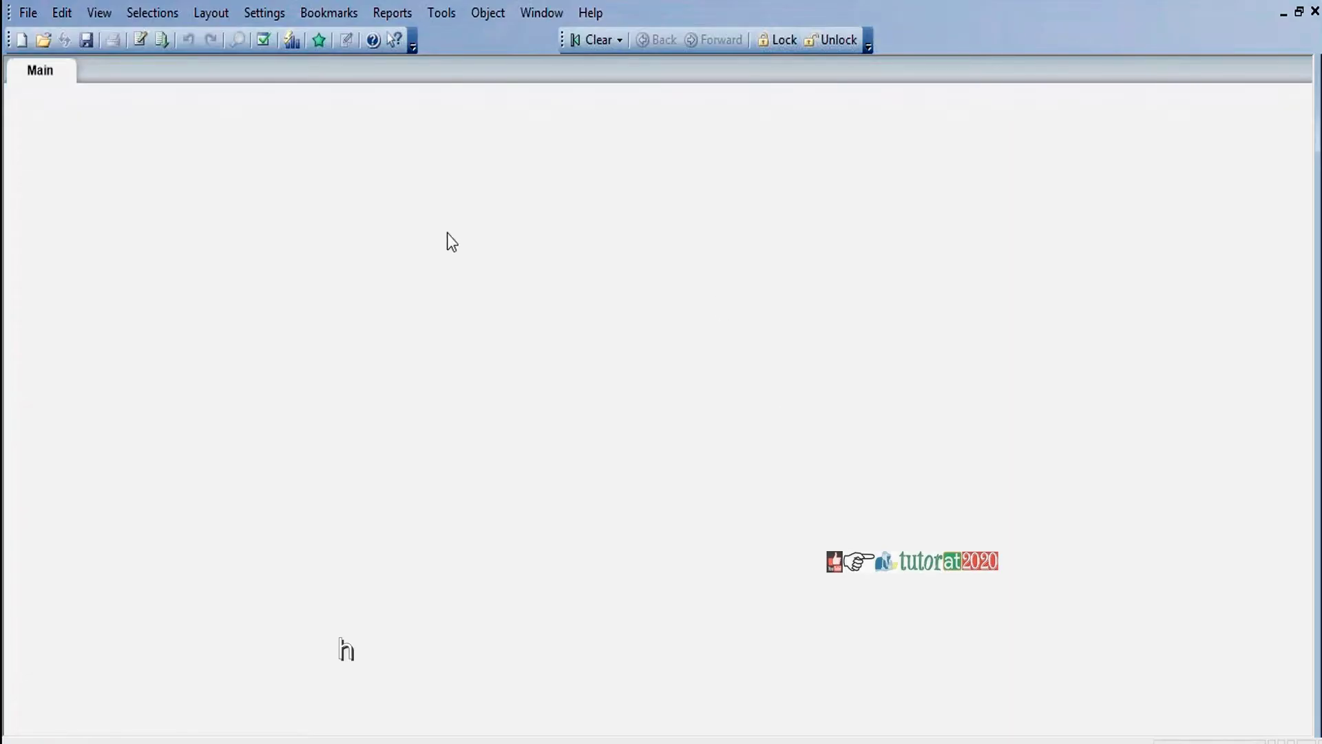
{"action": "right_click", "coordinate": [368, 183]}
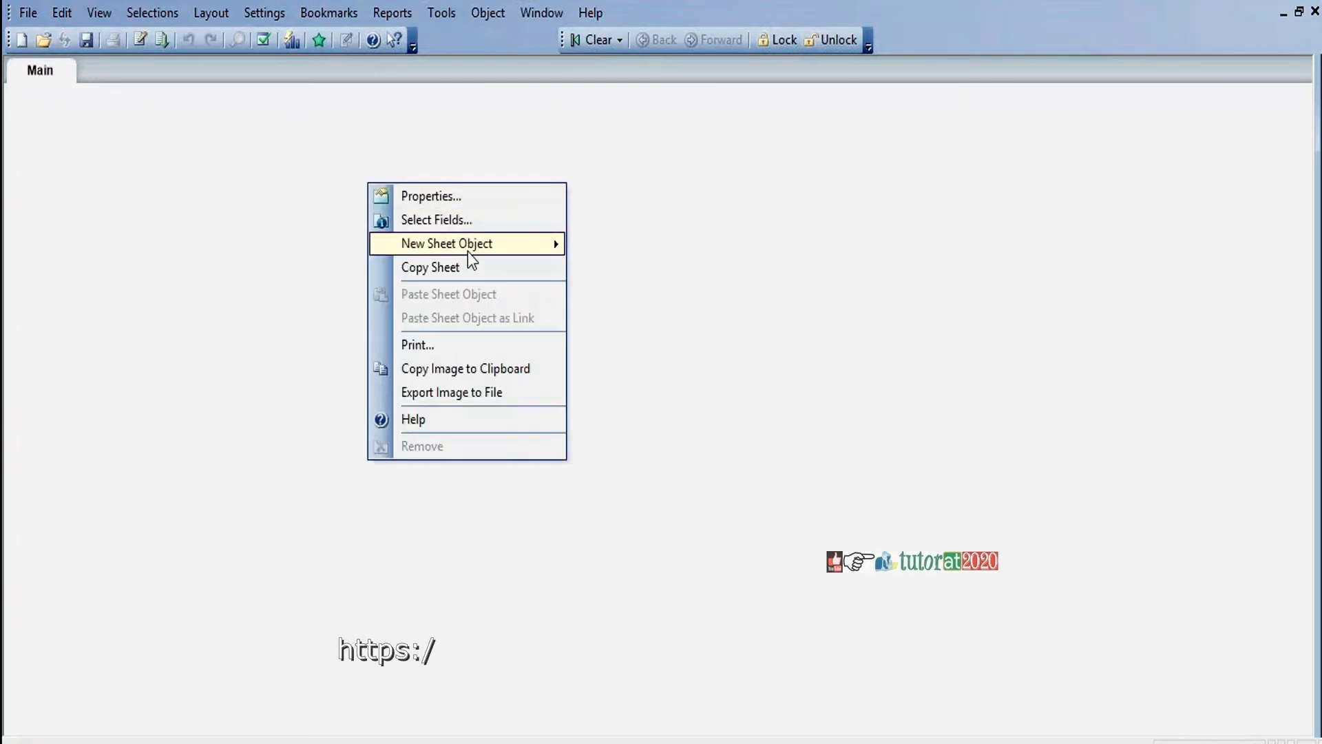
{"action": "mouse_move", "coordinate": [468, 252]}
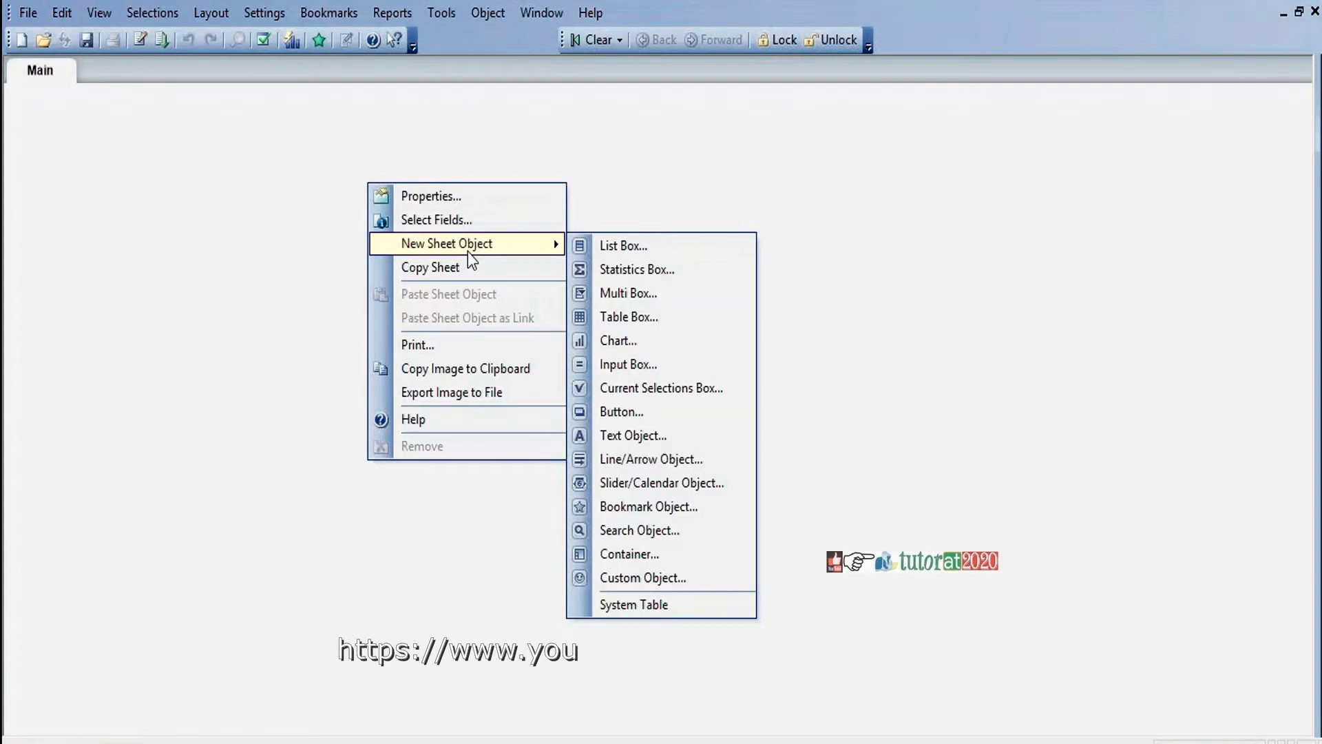
{"action": "left_click", "coordinate": [147, 249]}
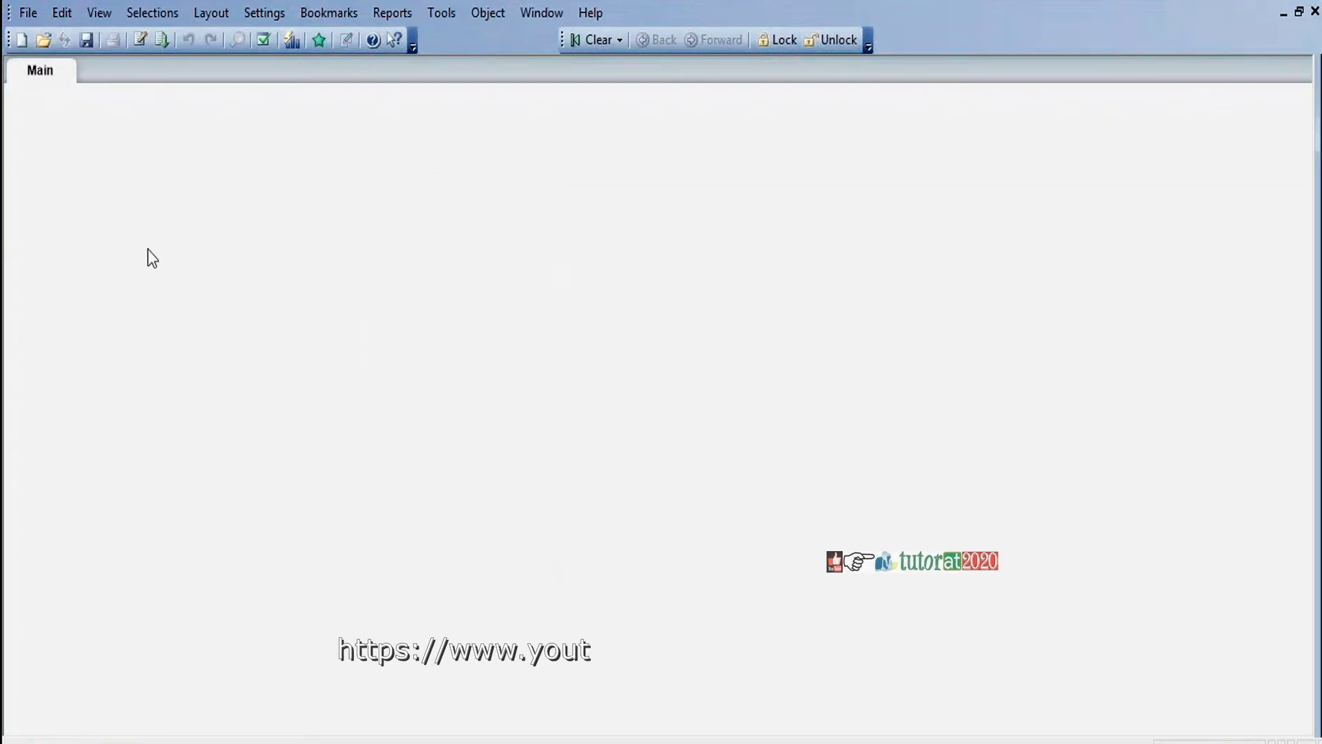
{"action": "right_click", "coordinate": [419, 229]}
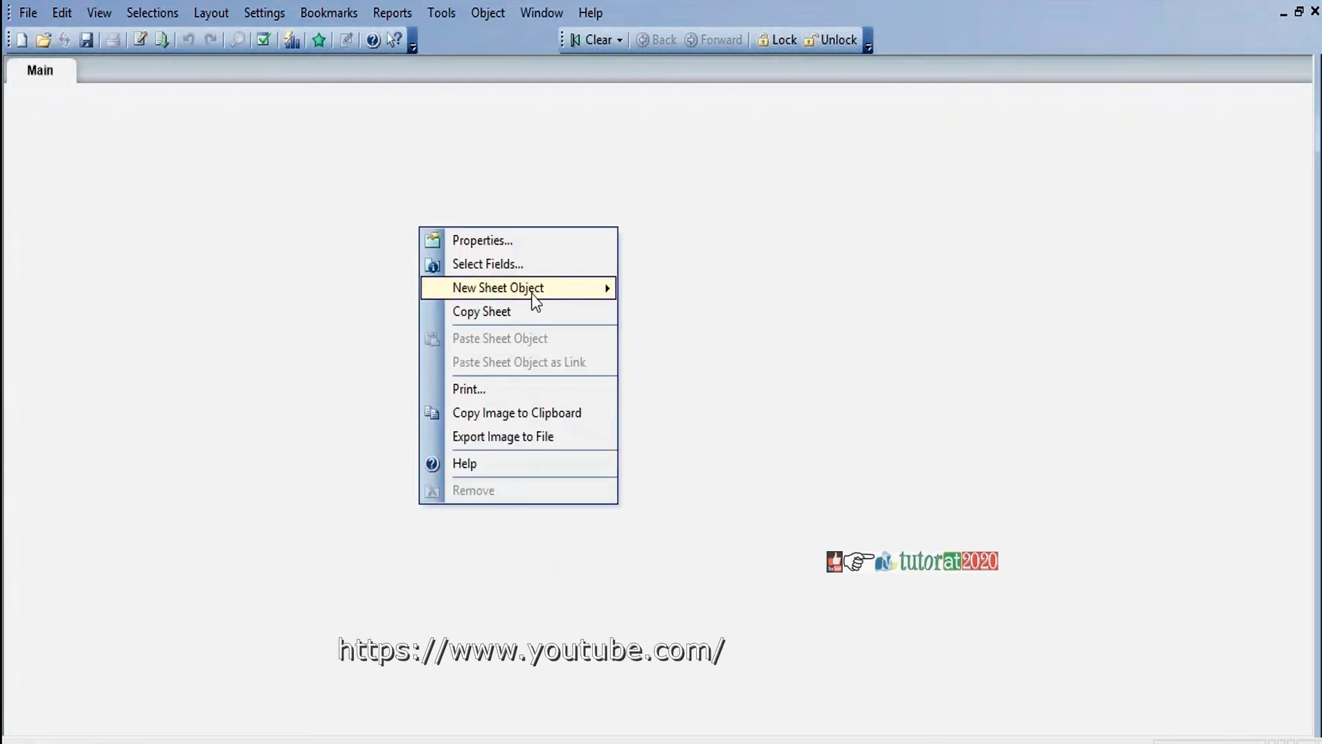
{"action": "mouse_move", "coordinate": [531, 294]}
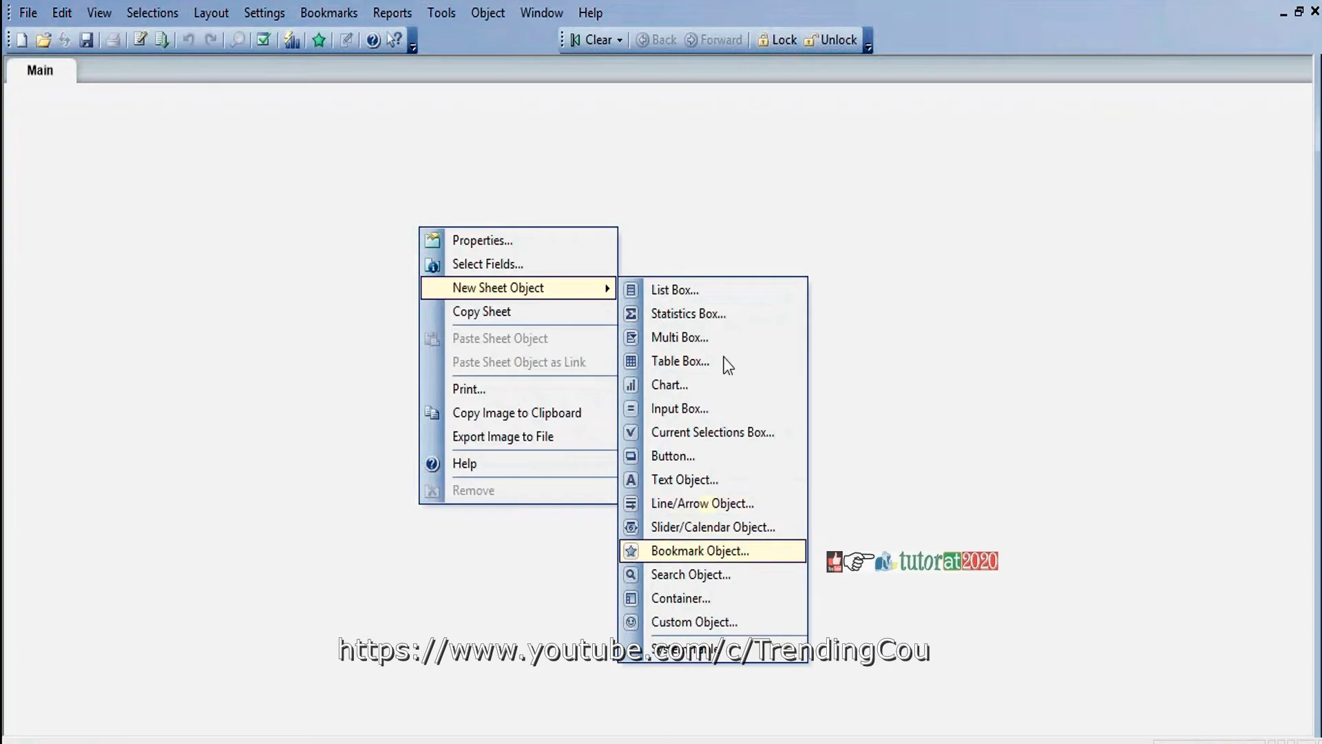
{"action": "left_click", "coordinate": [678, 389]}
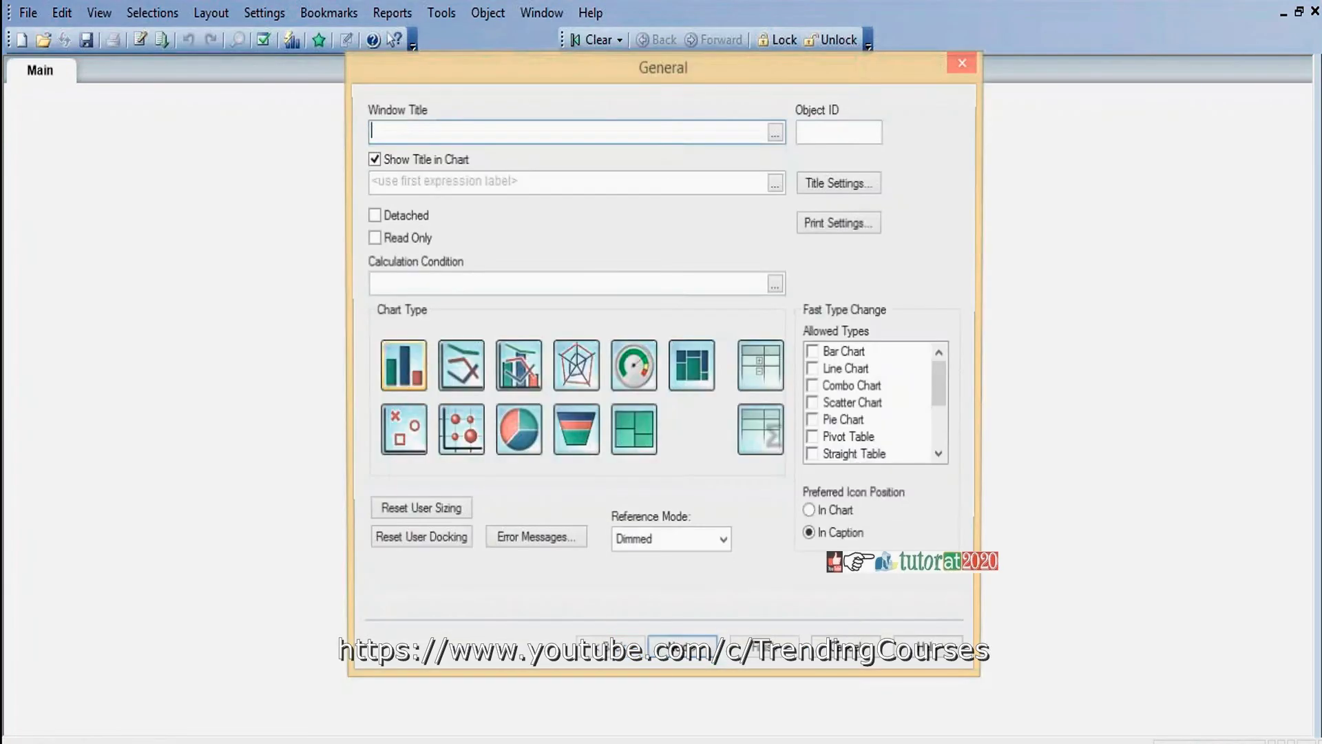
{"action": "left_click", "coordinate": [957, 64]}
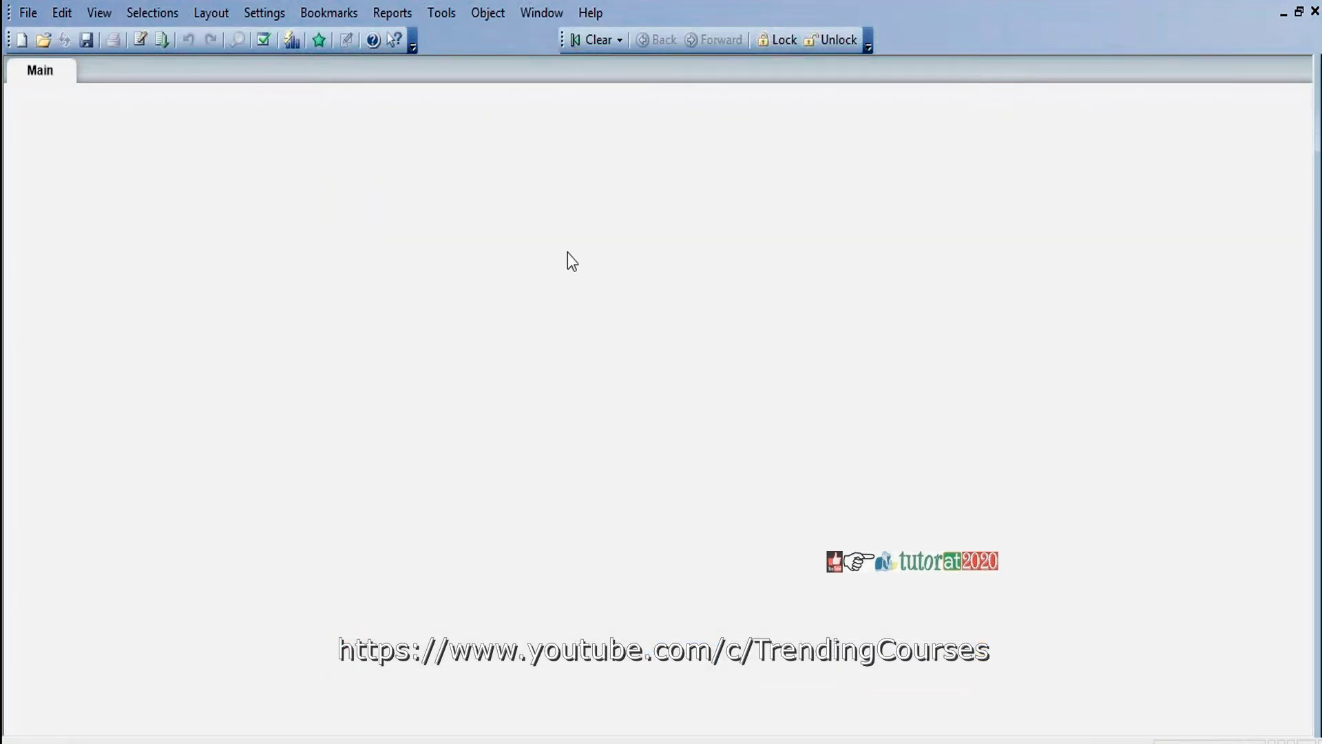